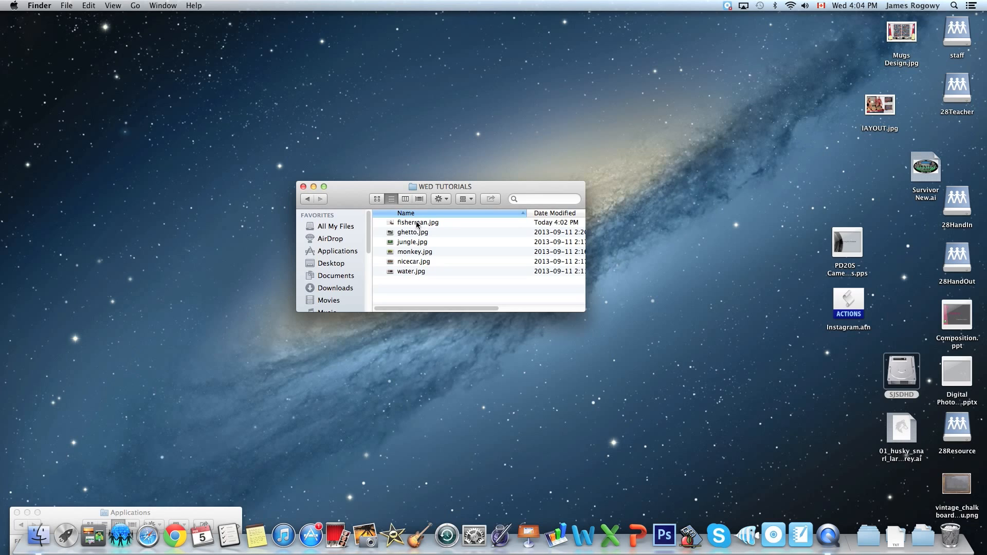
Step: Open fisherman.jpg from the WED TUTORIALS folder in Photoshop and prepare the workspace, with the image fitted to view and the floating Actions panel closed
{"action": "left_click_drag", "start_coordinate": [504, 269], "coordinate": [667, 536]}
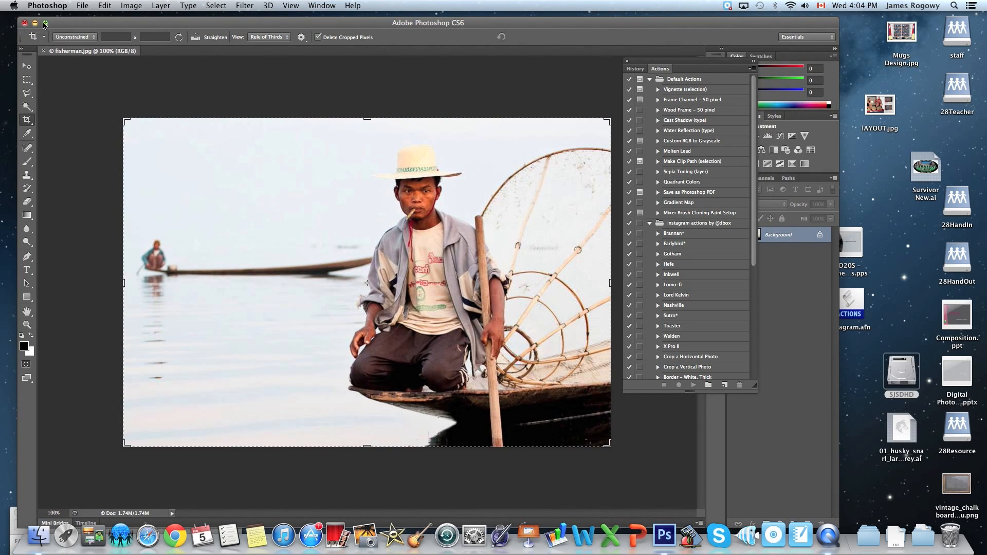
{"action": "left_click", "coordinate": [46, 23]}
{"action": "left_click_drag", "start_coordinate": [718, 66], "coordinate": [107, 144]}
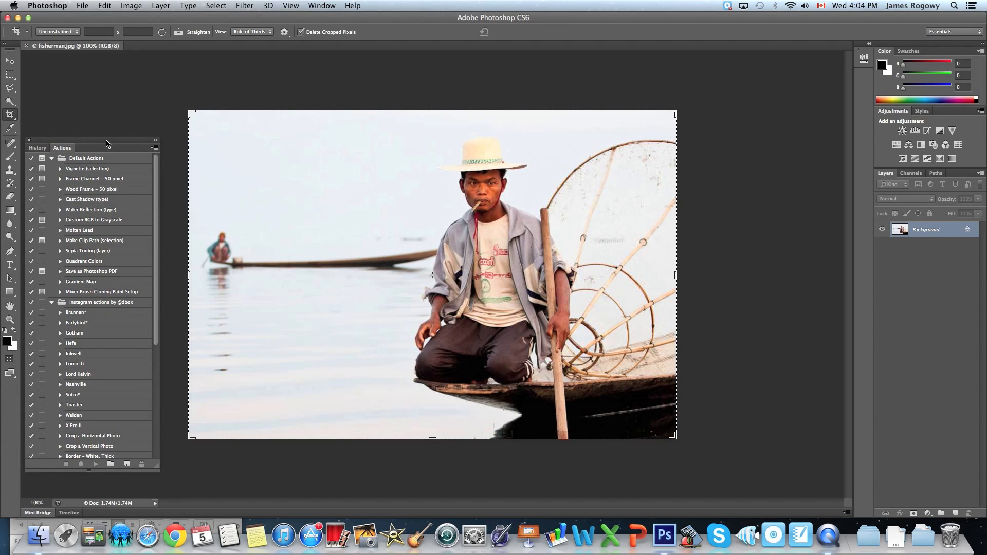
{"action": "key", "text": "super+0"}
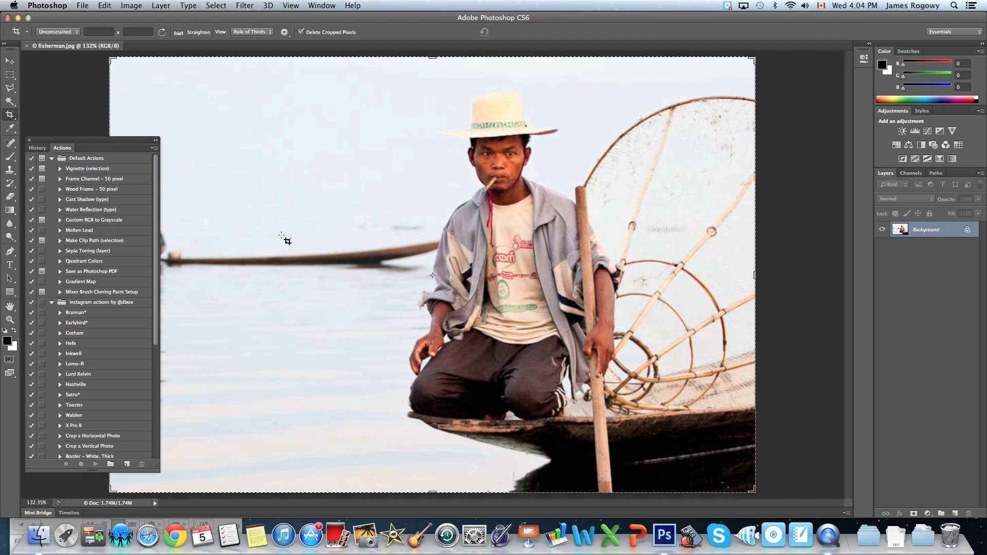
{"action": "left_click", "coordinate": [30, 141]}
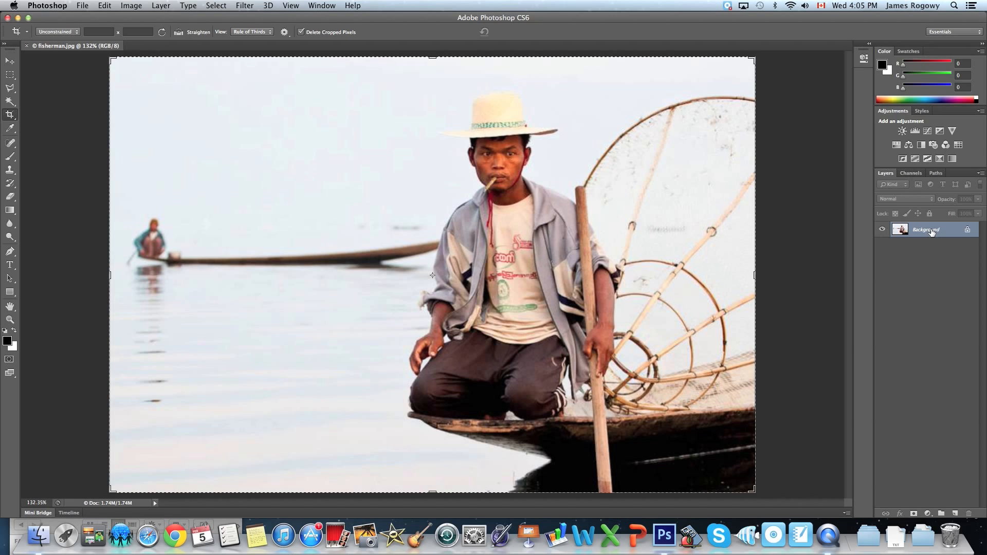
{"action": "left_click_drag", "start_coordinate": [932, 232], "coordinate": [932, 234]}
{"action": "left_click", "coordinate": [322, 5]}
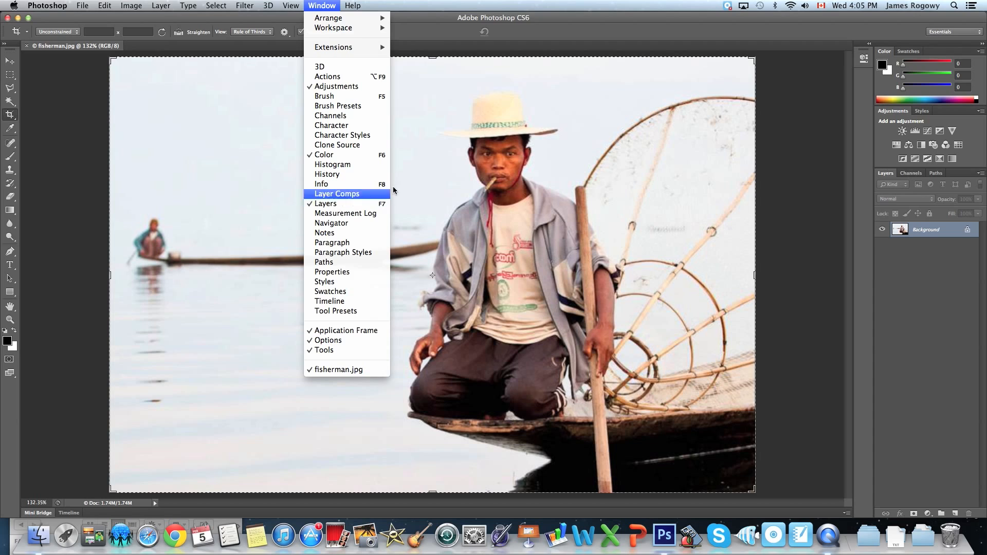
{"action": "left_click", "coordinate": [620, 28]}
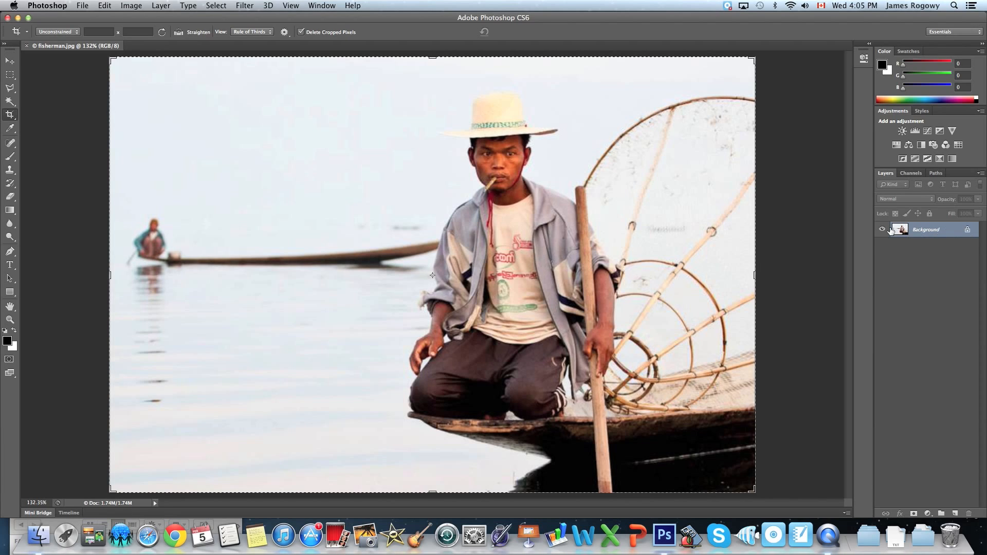
{"action": "left_click_drag", "start_coordinate": [902, 232], "coordinate": [694, 222]}
Step: Convert the locked Background into a regular editable layer, keeping the default settings
{"action": "double_click", "coordinate": [925, 231]}
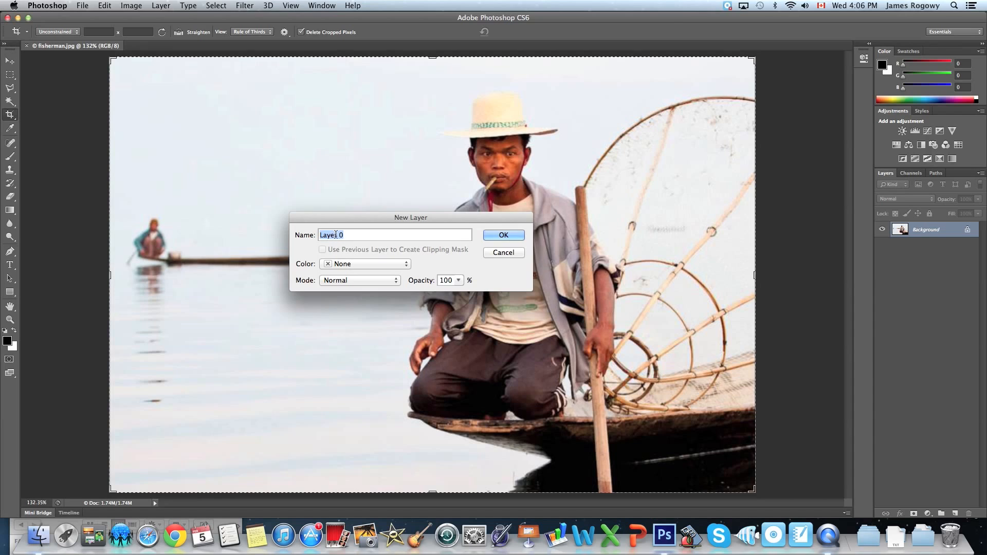
{"action": "left_click", "coordinate": [495, 235]}
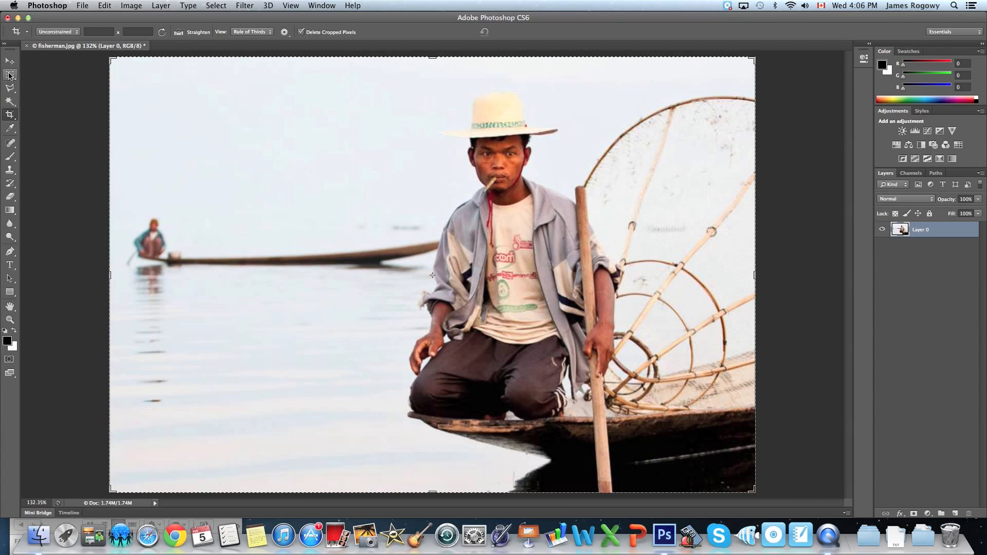
Step: Activate the Magic Wand tool and set its tolerance to 10
{"action": "left_click", "coordinate": [8, 102]}
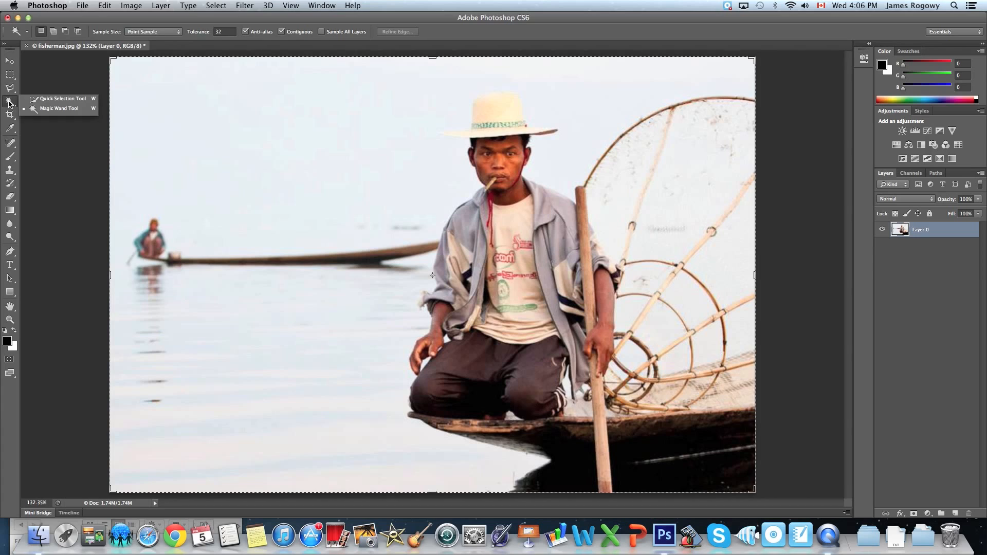
{"action": "left_click", "coordinate": [47, 99]}
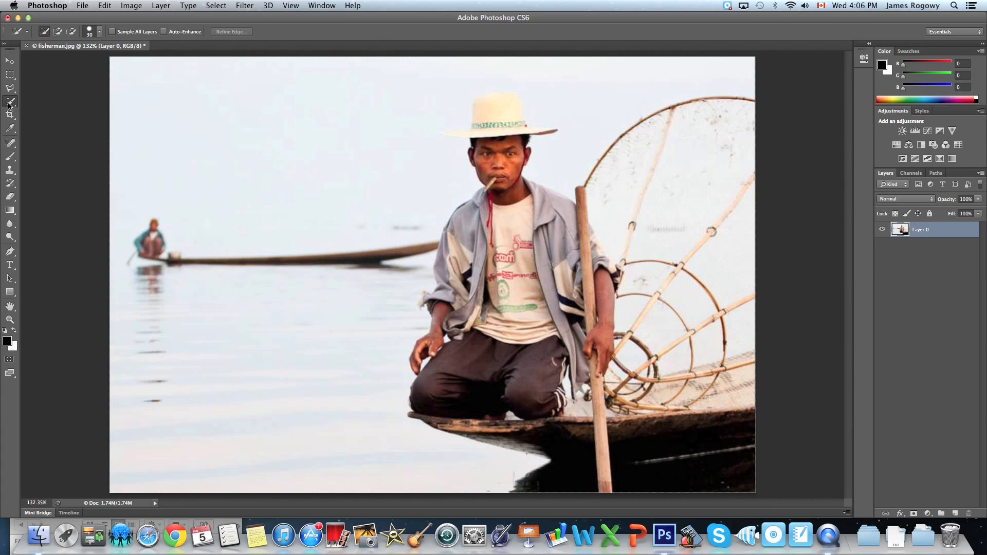
{"action": "left_click", "coordinate": [9, 102]}
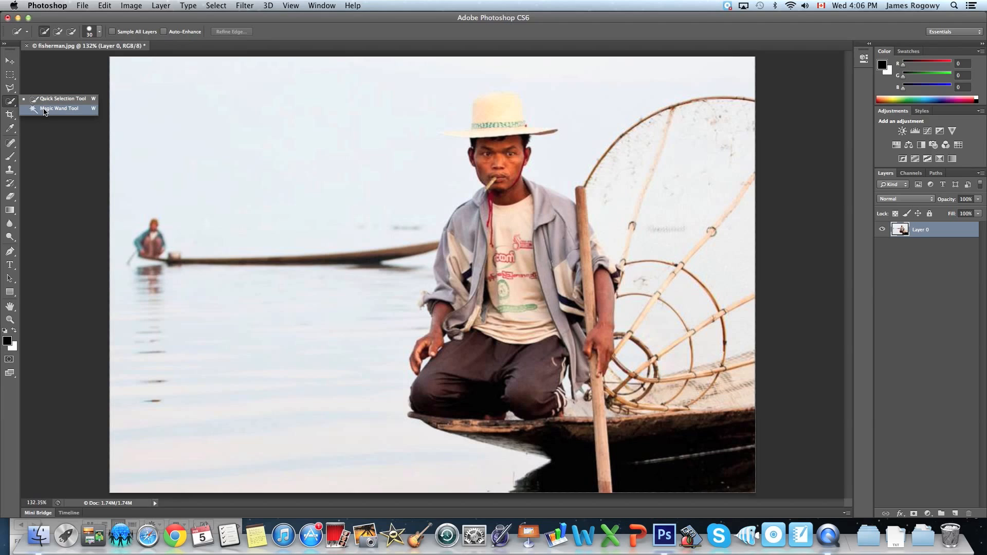
{"action": "left_click", "coordinate": [45, 110]}
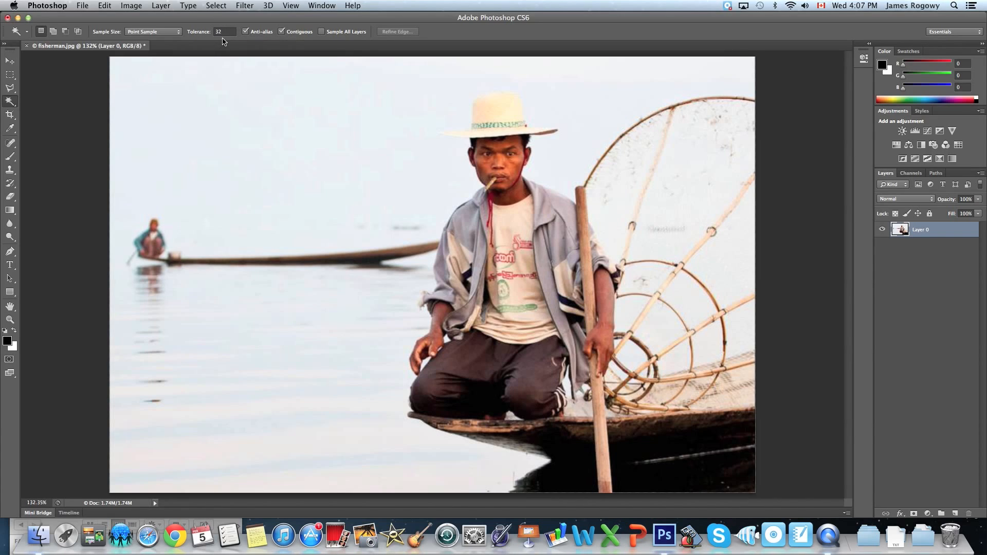
{"action": "left_click", "coordinate": [223, 31]}
{"action": "type", "text": "10"}
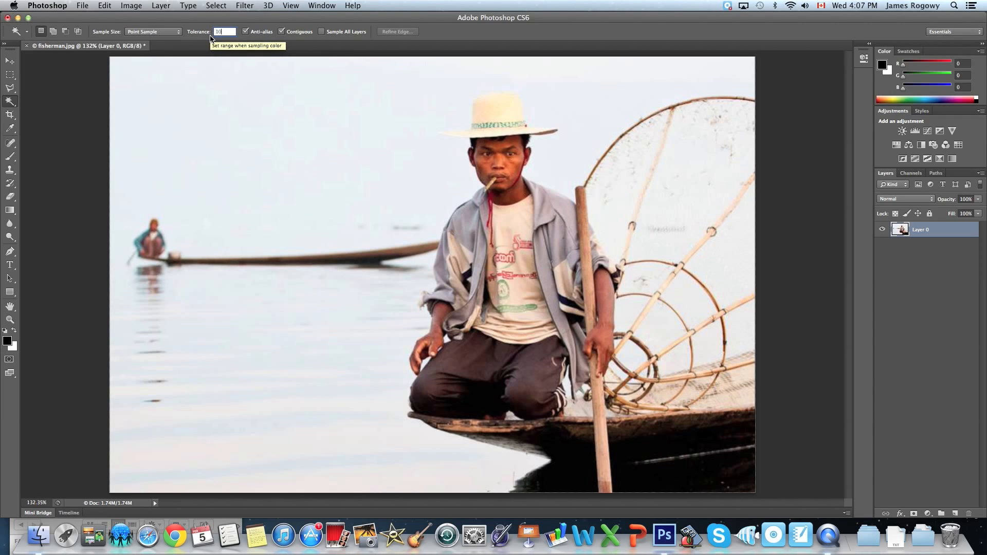
{"action": "key", "text": "Return"}
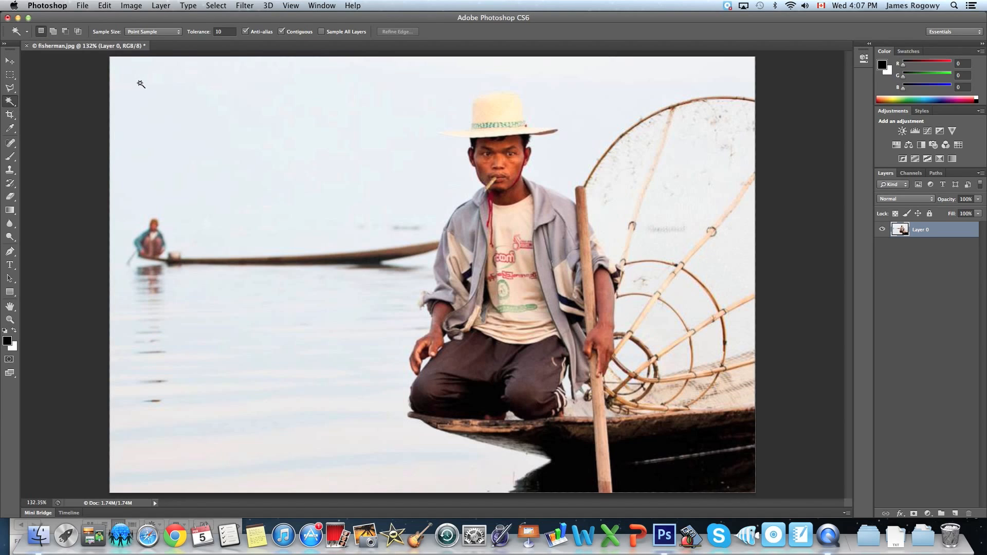
Step: Select the sky behind the fisherman in add-to-selection mode, including the small unselected patches within it
{"action": "left_click", "coordinate": [53, 32]}
{"action": "left_click", "coordinate": [350, 132]}
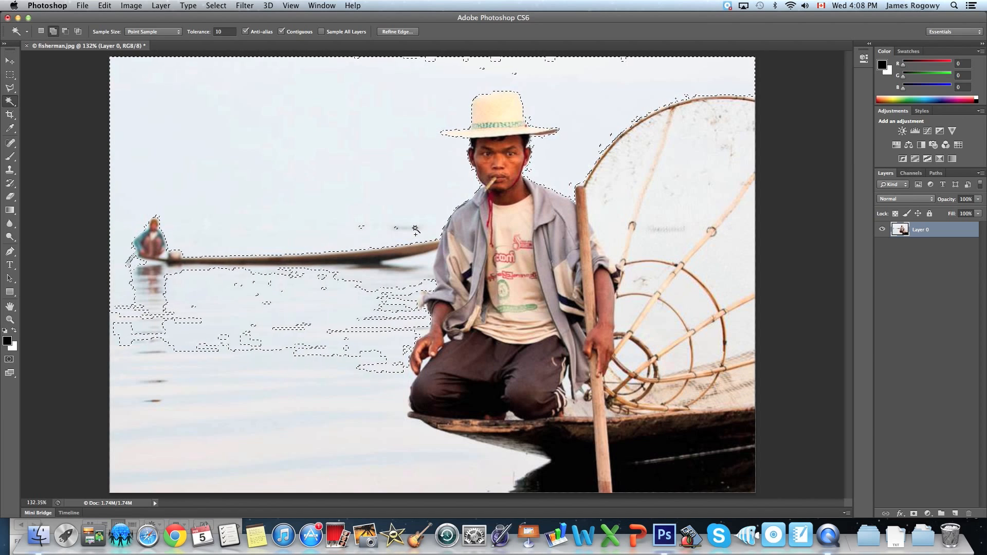
{"action": "left_click", "coordinate": [396, 228]}
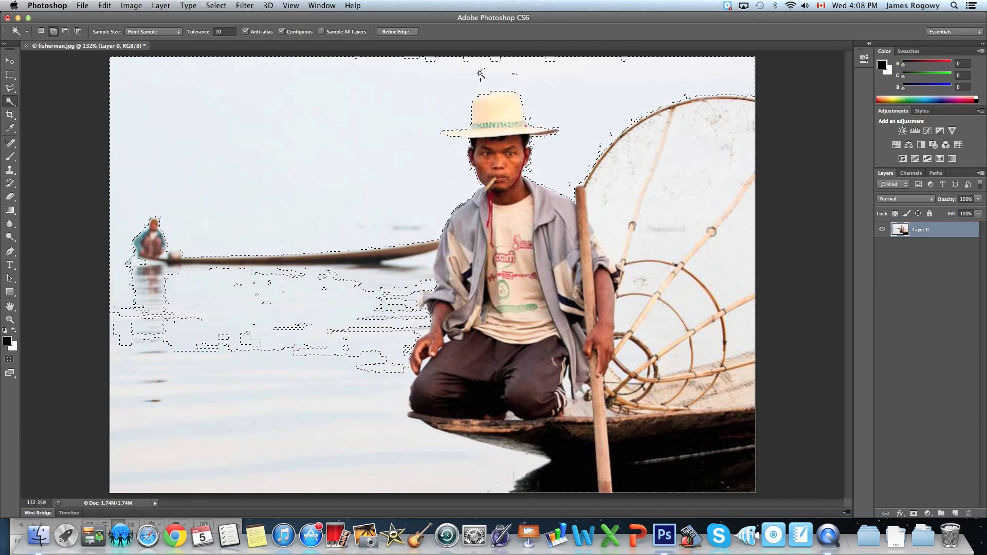
{"action": "left_click", "coordinate": [467, 60]}
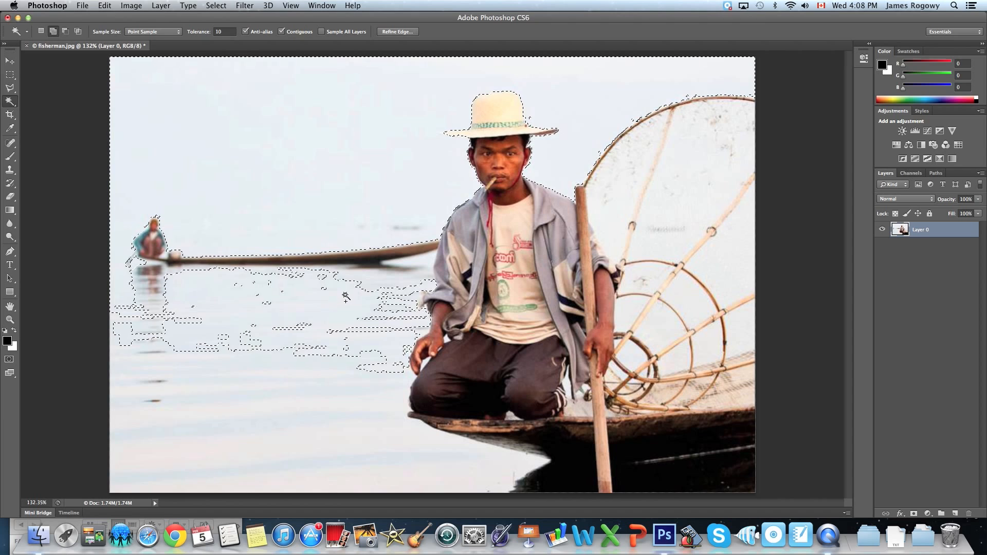
Step: Add the water areas below the distant boat and around the fisherman to the selection
{"action": "left_click", "coordinate": [257, 355]}
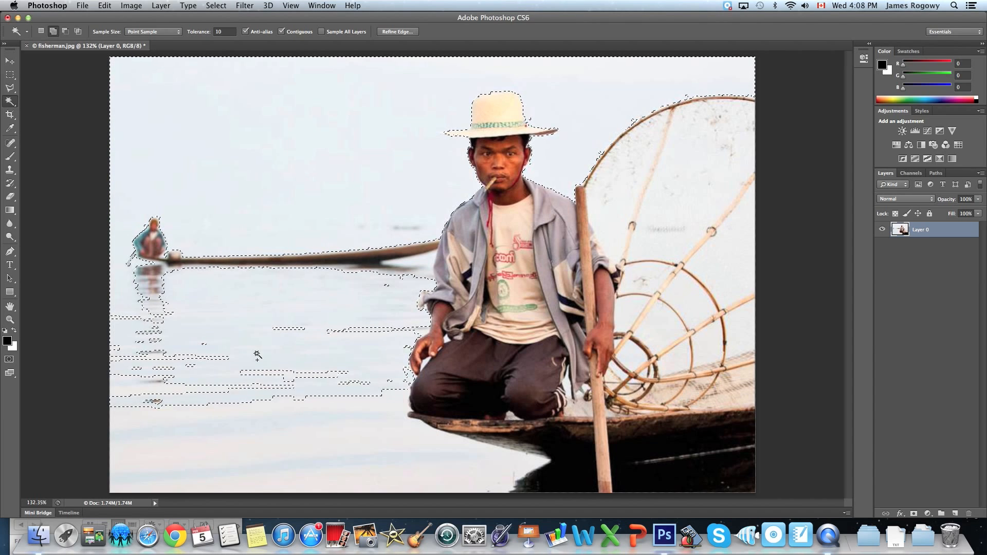
{"action": "left_click", "coordinate": [269, 424]}
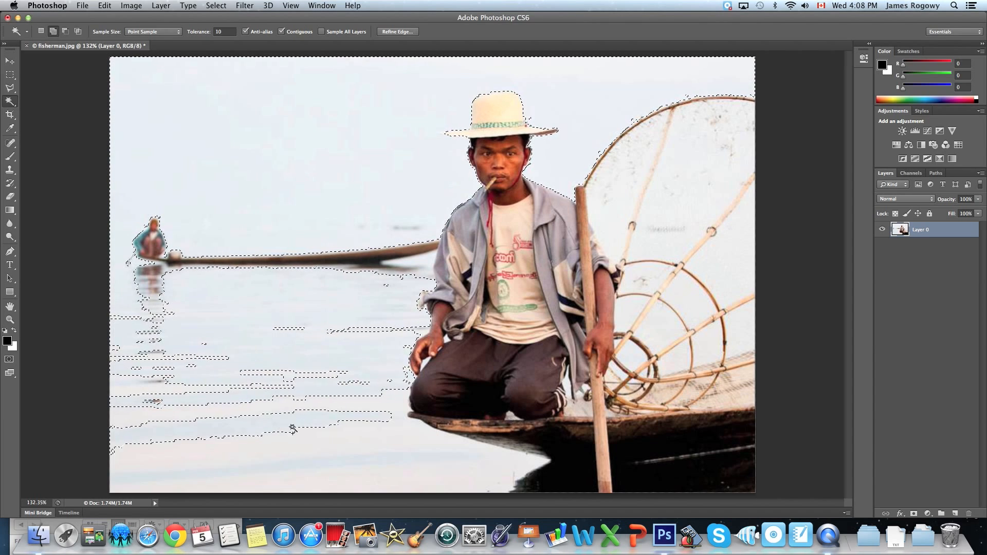
{"action": "left_click", "coordinate": [368, 461]}
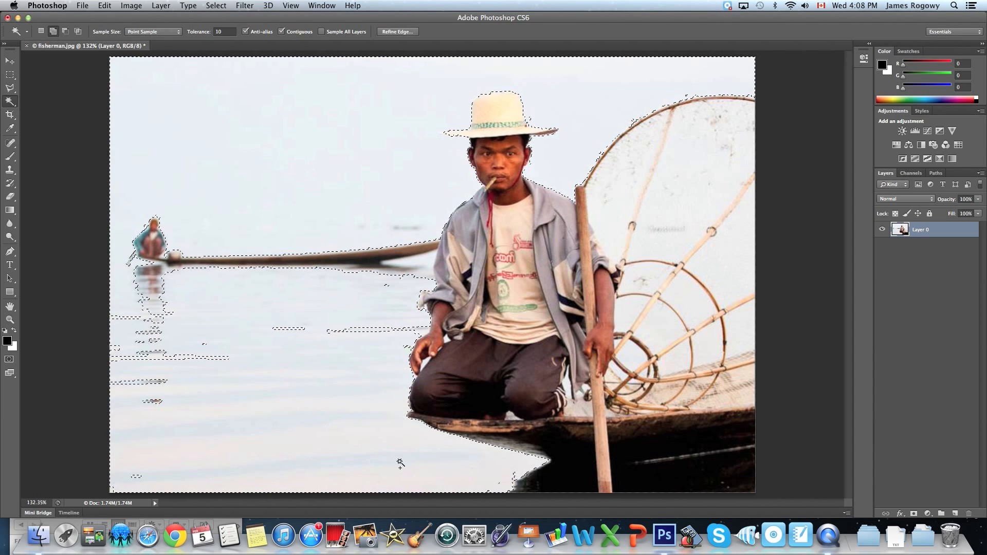
{"action": "left_click", "coordinate": [370, 330]}
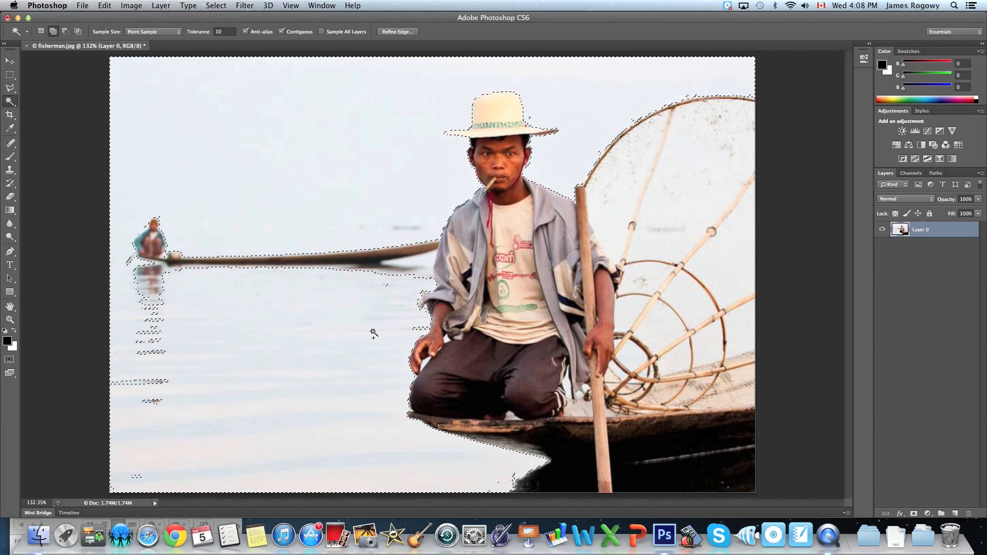
{"action": "left_click", "coordinate": [410, 328]}
Step: Add the background seen through the fishing net to the selection, then delete all selected pixels and deselect
{"action": "left_click", "coordinate": [693, 181]}
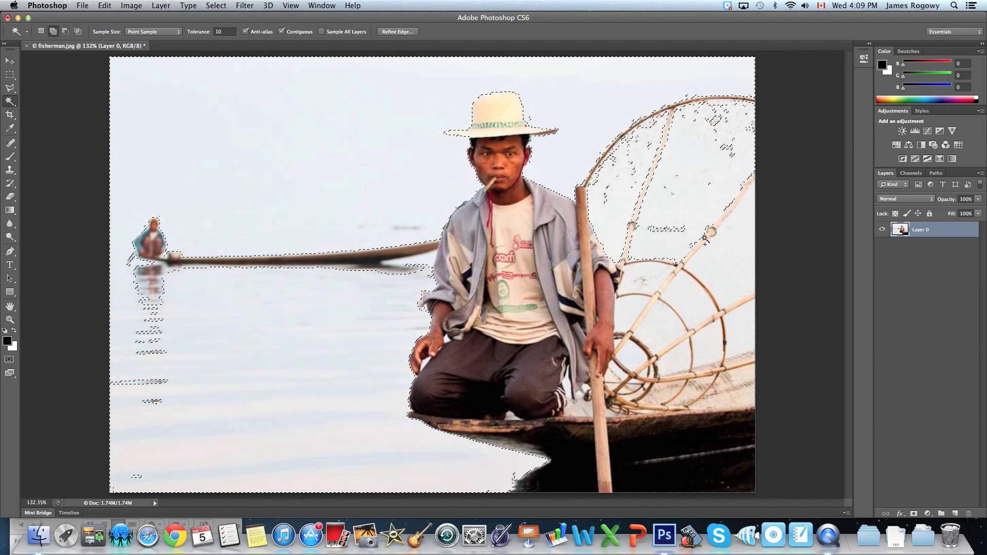
{"action": "left_click", "coordinate": [740, 333]}
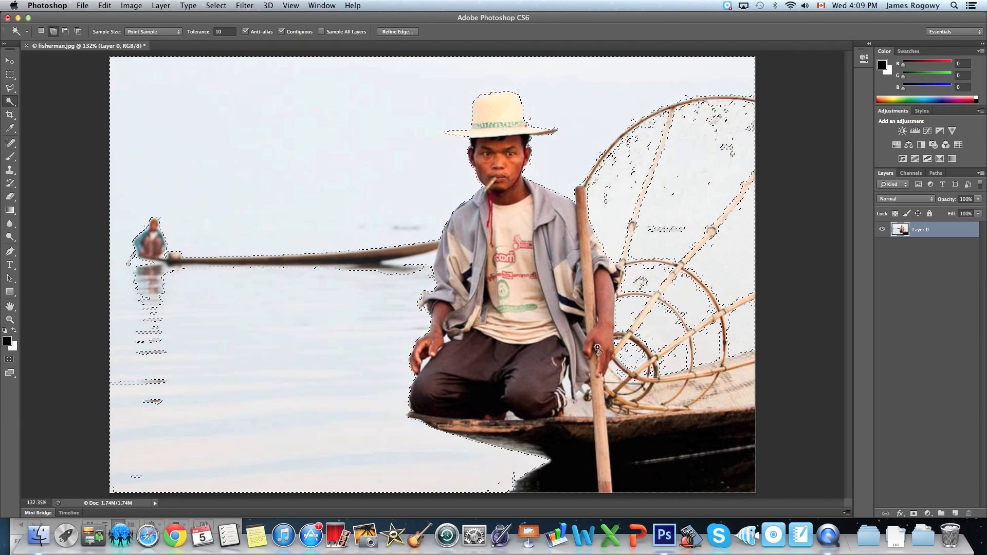
{"action": "key", "text": "Delete"}
{"action": "key", "text": "super+d"}
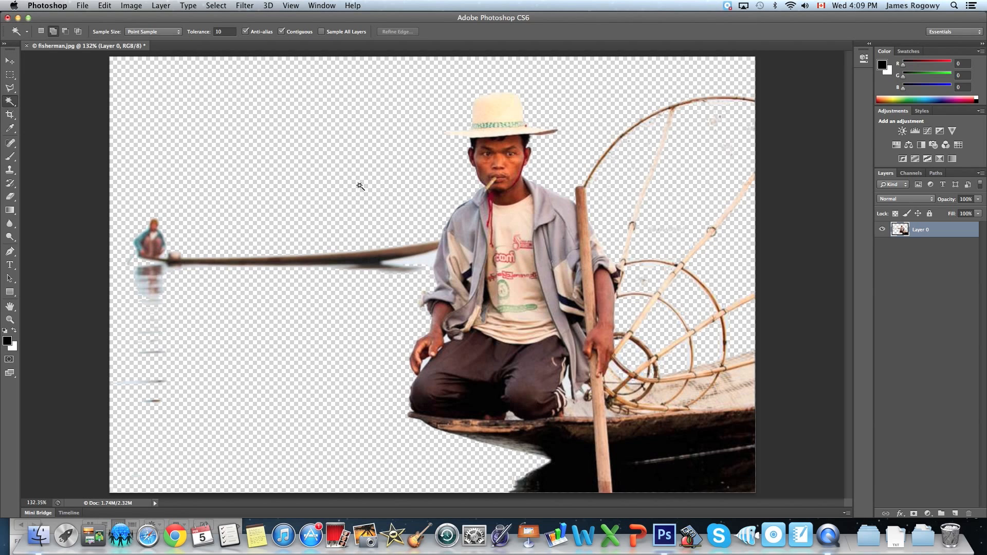
Step: Create a new empty layer and place it beneath the fisherman layer
{"action": "left_click", "coordinate": [955, 514]}
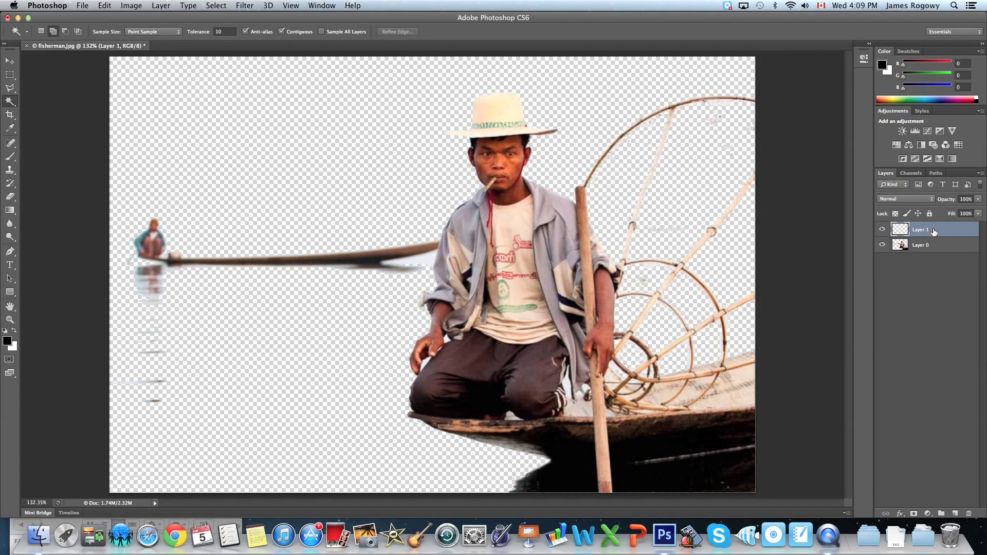
{"action": "left_click_drag", "start_coordinate": [934, 231], "coordinate": [933, 250]}
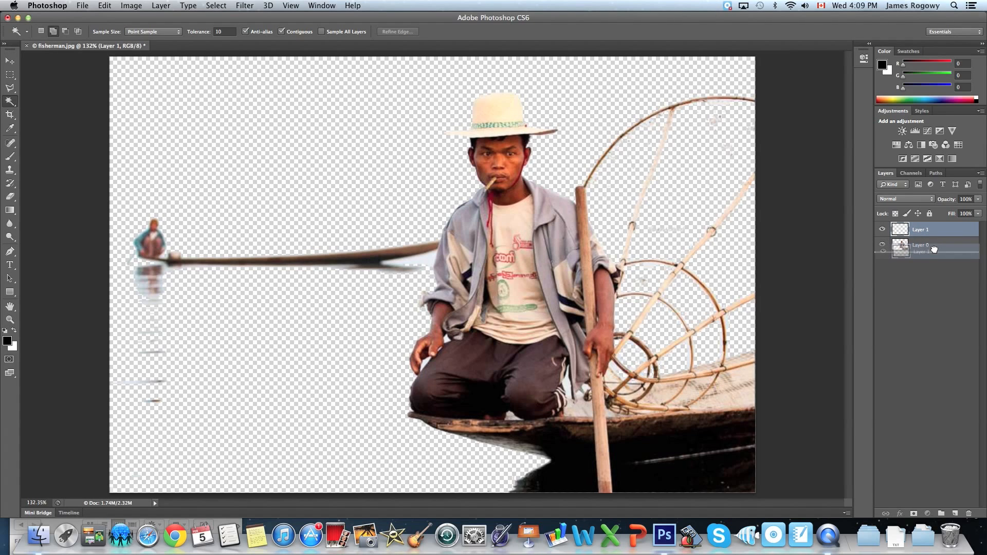
{"action": "left_click_drag", "start_coordinate": [933, 249], "coordinate": [935, 252]}
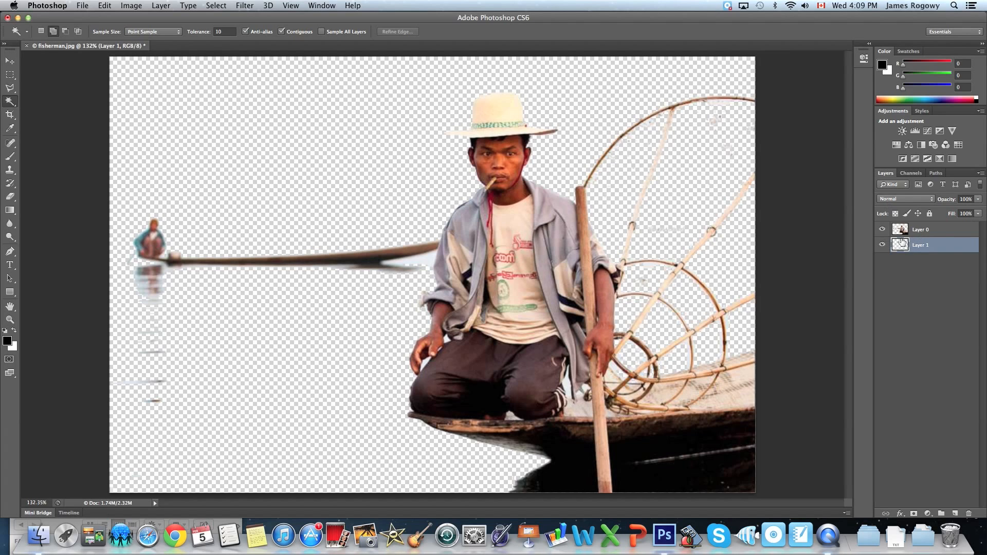
Step: Fill the new bottom layer with black at 100% opacity in Normal mode
{"action": "left_click", "coordinate": [104, 6]}
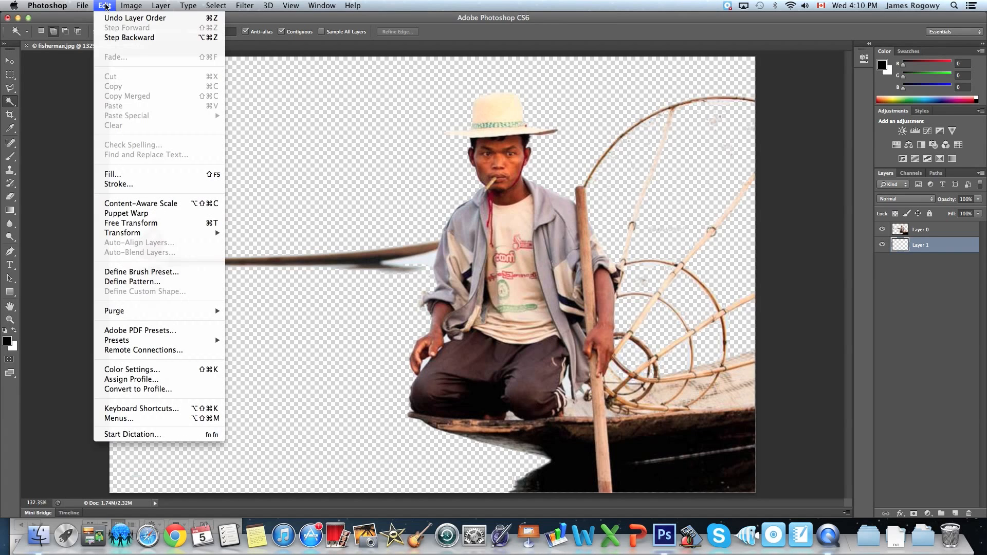
{"action": "left_click", "coordinate": [115, 176]}
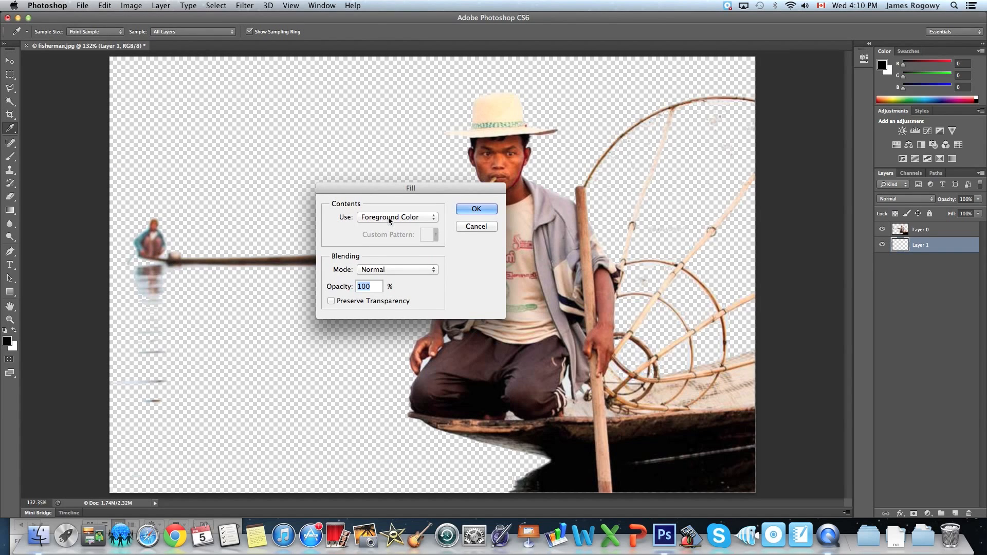
{"action": "left_click", "coordinate": [388, 218]}
{"action": "left_click", "coordinate": [391, 286]}
{"action": "left_click", "coordinate": [470, 209]}
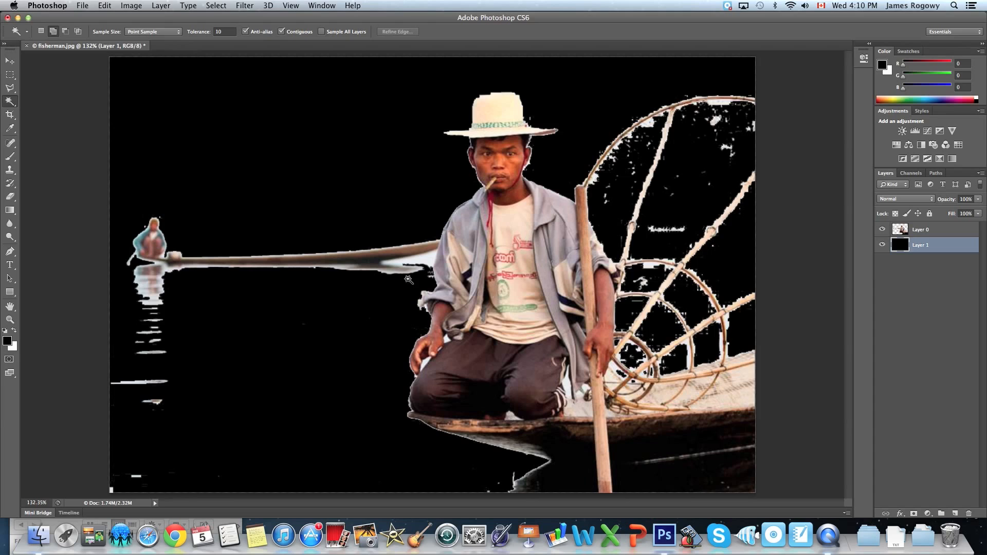
{"action": "key", "text": "super+Tab"}
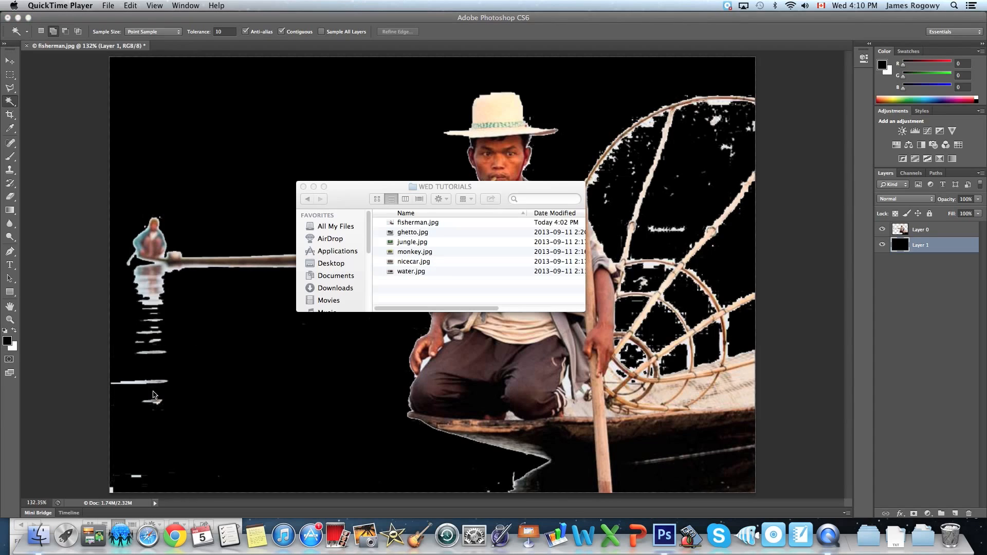
{"action": "key", "text": "super+Tab"}
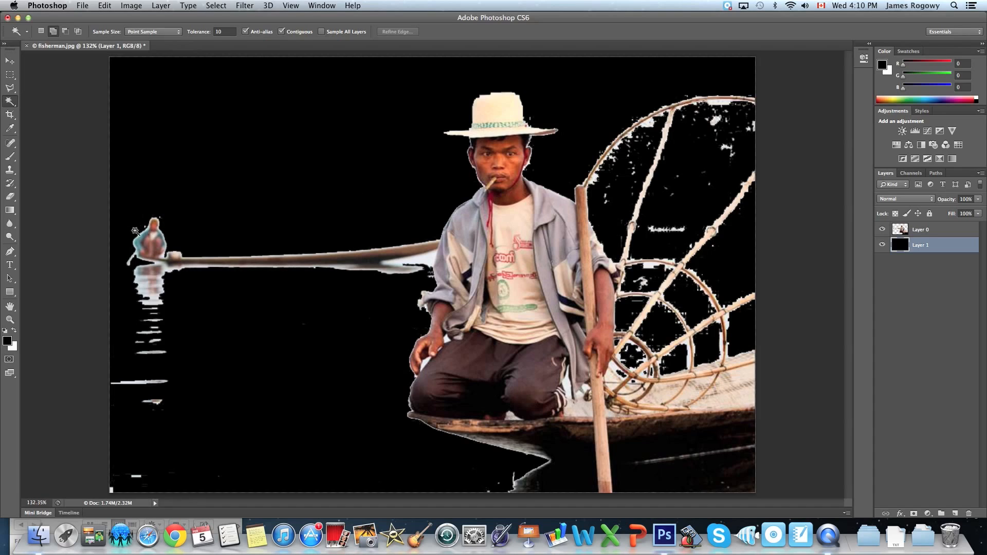
Step: Erase the leftover white reflection streaks beneath the distant boatman on the fisherman layer, and set the eraser size to 20
{"action": "left_click", "coordinate": [10, 197]}
{"action": "mouse_move", "coordinate": [159, 297]}
{"action": "left_mouse_down"}
{"action": "mouse_move", "coordinate": [133, 299]}
{"action": "mouse_move", "coordinate": [157, 303]}
{"action": "left_mouse_up"}
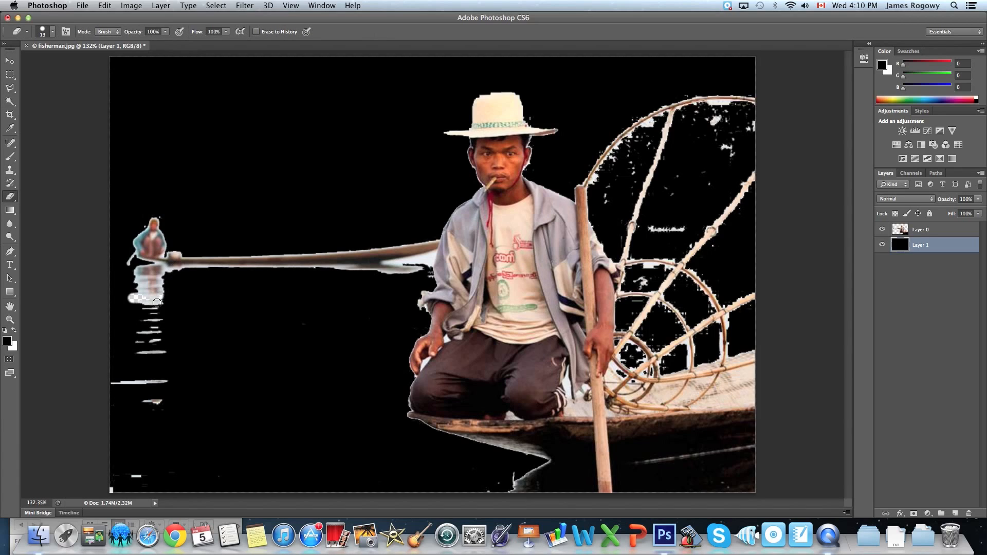
{"action": "key", "text": "super+z"}
{"action": "left_click", "coordinate": [926, 231]}
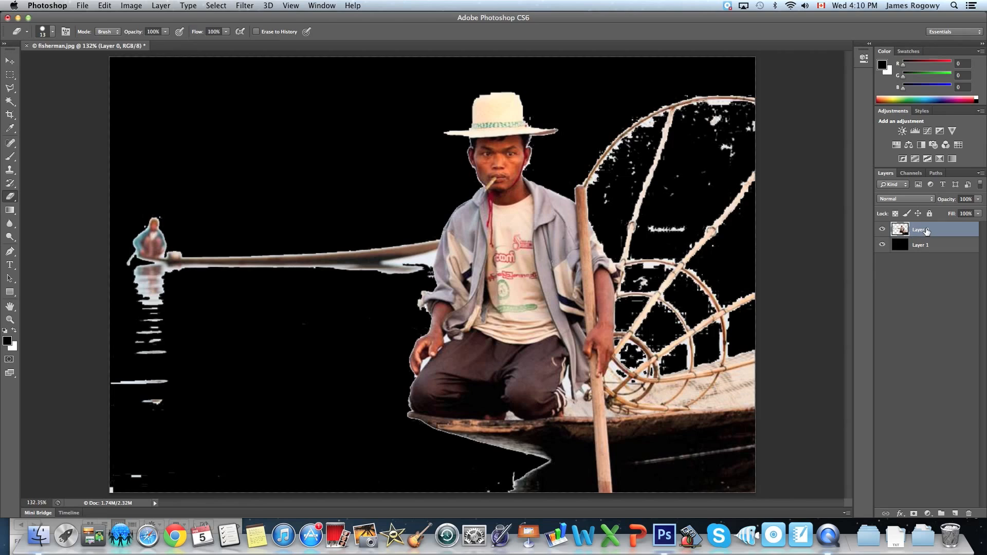
{"action": "mouse_move", "coordinate": [162, 353]}
{"action": "left_mouse_down"}
{"action": "mouse_move", "coordinate": [135, 348]}
{"action": "mouse_move", "coordinate": [160, 338]}
{"action": "mouse_move", "coordinate": [140, 341]}
{"action": "mouse_move", "coordinate": [138, 327]}
{"action": "mouse_move", "coordinate": [163, 319]}
{"action": "mouse_move", "coordinate": [167, 333]}
{"action": "mouse_move", "coordinate": [134, 338]}
{"action": "mouse_move", "coordinate": [173, 372]}
{"action": "mouse_move", "coordinate": [134, 383]}
{"action": "mouse_move", "coordinate": [213, 372]}
{"action": "mouse_move", "coordinate": [76, 388]}
{"action": "mouse_move", "coordinate": [195, 381]}
{"action": "mouse_move", "coordinate": [130, 404]}
{"action": "mouse_move", "coordinate": [151, 406]}
{"action": "mouse_move", "coordinate": [131, 476]}
{"action": "mouse_move", "coordinate": [147, 475]}
{"action": "mouse_move", "coordinate": [105, 491]}
{"action": "mouse_move", "coordinate": [238, 477]}
{"action": "left_mouse_up"}
{"action": "key", "text": "]"}
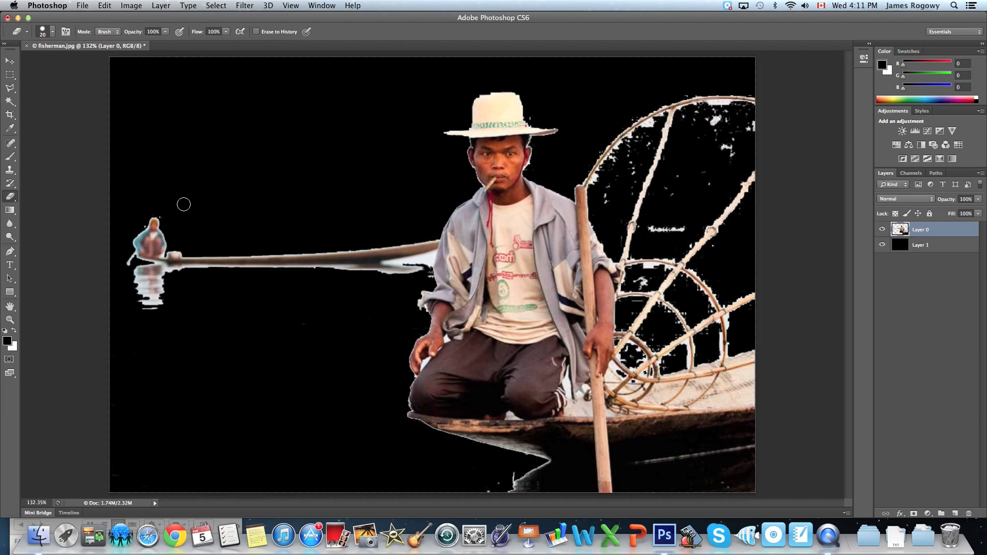
Step: Erase the lower part of the distant boatman's reflection on the fisherman layer and check the eraser's size and hardness settings
{"action": "mouse_move", "coordinate": [167, 310]}
{"action": "left_mouse_down"}
{"action": "mouse_move", "coordinate": [143, 310]}
{"action": "mouse_move", "coordinate": [155, 302]}
{"action": "mouse_move", "coordinate": [135, 299]}
{"action": "mouse_move", "coordinate": [160, 293]}
{"action": "mouse_move", "coordinate": [136, 289]}
{"action": "mouse_move", "coordinate": [161, 287]}
{"action": "mouse_move", "coordinate": [133, 281]}
{"action": "left_mouse_up"}
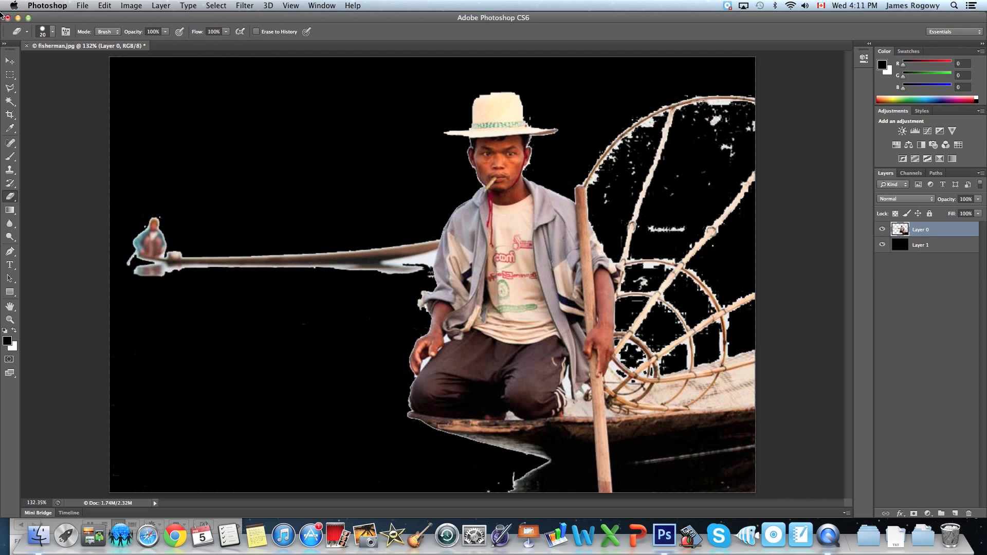
{"action": "left_click", "coordinate": [52, 32]}
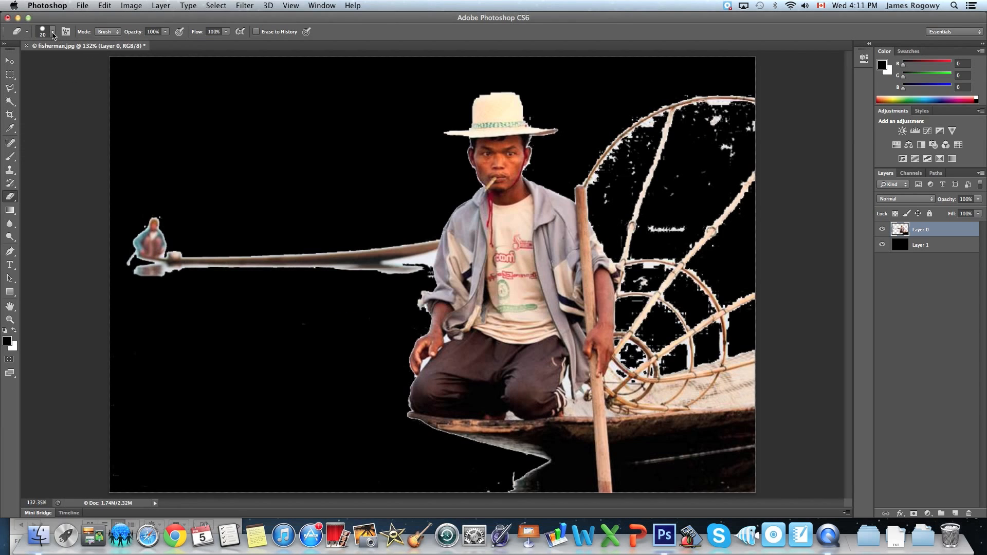
{"action": "left_click", "coordinate": [52, 32]}
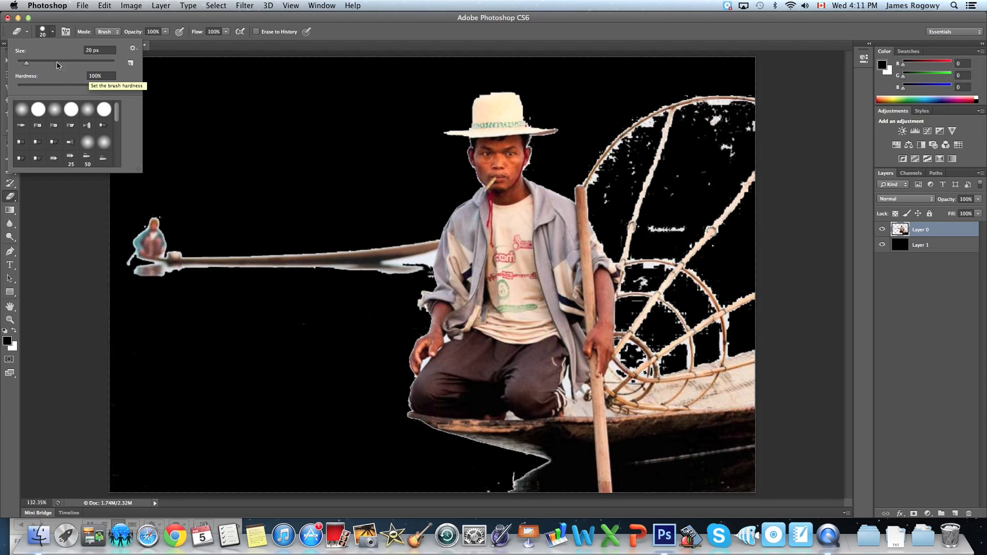
{"action": "left_click", "coordinate": [45, 33]}
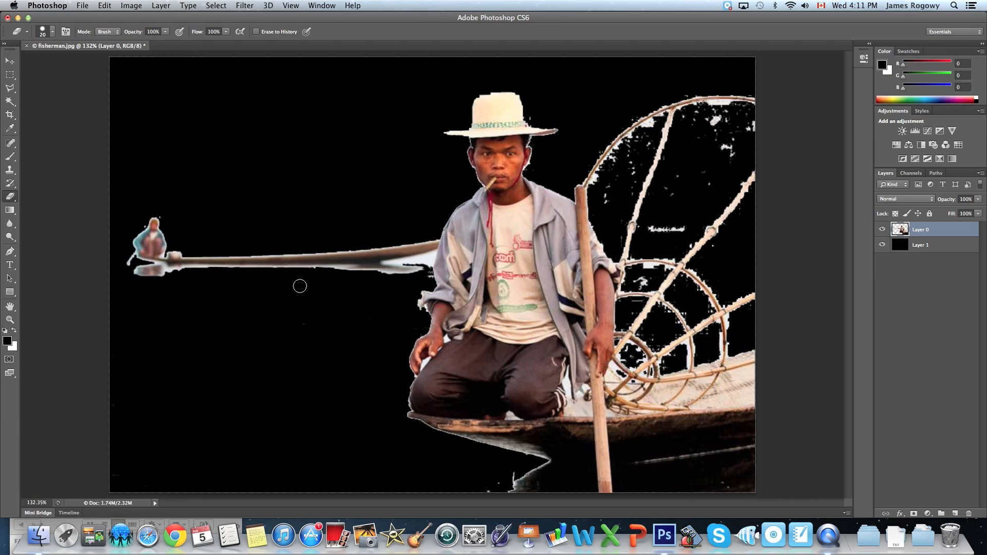
Step: Set the eraser size to 30 and erase the remaining reflection beneath the boatman and along the underside of the long boat
{"action": "key", "text": "]"}
{"action": "key", "text": "]"}
{"action": "key", "text": "]"}
{"action": "key", "text": "]"}
{"action": "key", "text": "]"}
{"action": "key", "text": "["}
{"action": "key", "text": "["}
{"action": "key", "text": "["}
{"action": "key", "text": "]"}
{"action": "key", "text": "]"}
{"action": "key", "text": "]"}
{"action": "key", "text": "]"}
{"action": "key", "text": "]"}
{"action": "key", "text": "["}
{"action": "key", "text": "["}
{"action": "key", "text": "["}
{"action": "key", "text": "["}
{"action": "key", "text": "bracketleft"}
{"action": "mouse_move", "coordinate": [139, 278]}
{"action": "left_mouse_down"}
{"action": "mouse_move", "coordinate": [172, 278]}
{"action": "mouse_move", "coordinate": [141, 269]}
{"action": "mouse_move", "coordinate": [187, 277]}
{"action": "mouse_move", "coordinate": [131, 267]}
{"action": "mouse_move", "coordinate": [126, 253]}
{"action": "mouse_move", "coordinate": [129, 269]}
{"action": "mouse_move", "coordinate": [183, 276]}
{"action": "mouse_move", "coordinate": [359, 273]}
{"action": "mouse_move", "coordinate": [332, 275]}
{"action": "mouse_move", "coordinate": [337, 282]}
{"action": "mouse_move", "coordinate": [420, 272]}
{"action": "left_mouse_up"}
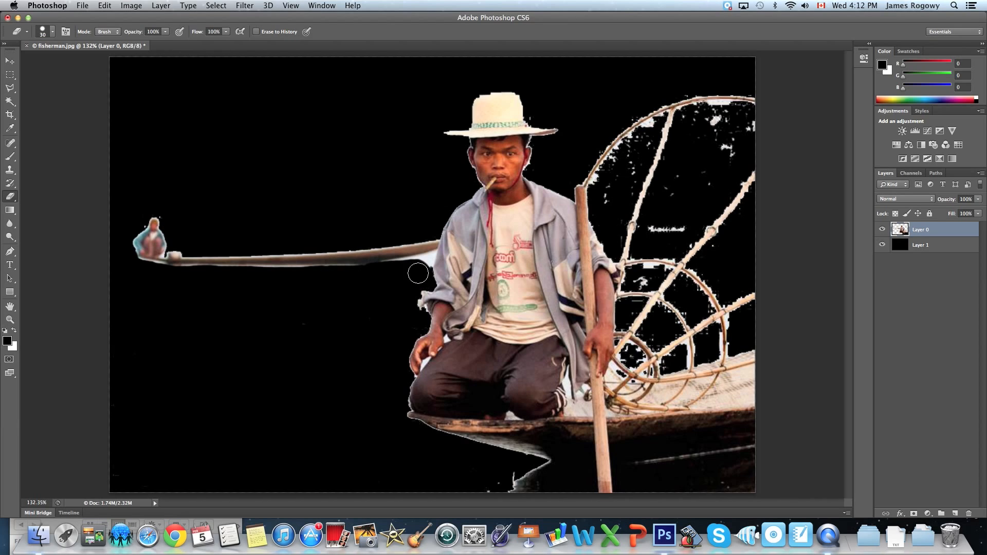
Step: Set the eraser size to 15 and erase the fringe under the long boat and the white streaks below the fisherman's bow
{"action": "key", "text": "bracketleft"}
{"action": "key", "text": "bracketleft"}
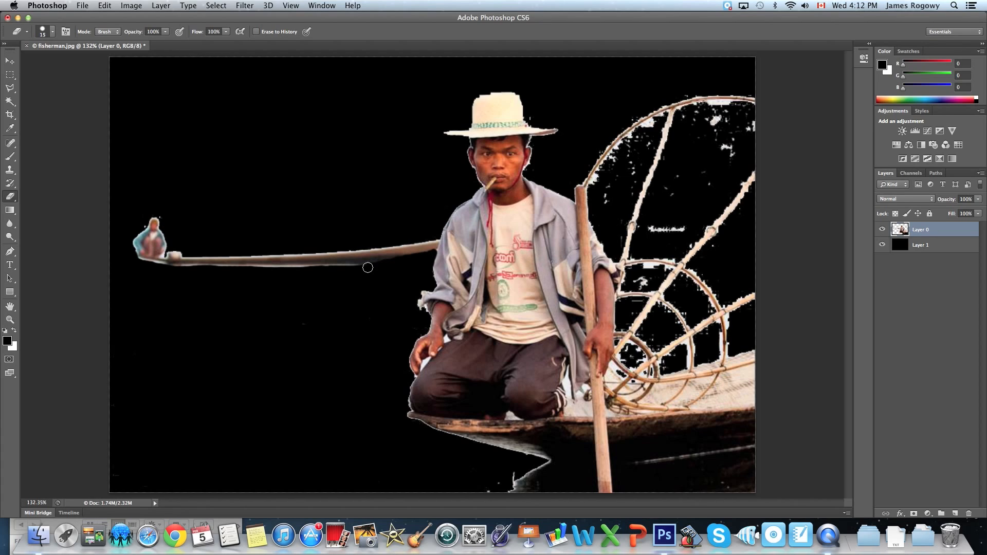
{"action": "left_click_drag", "start_coordinate": [354, 269], "coordinate": [230, 271]}
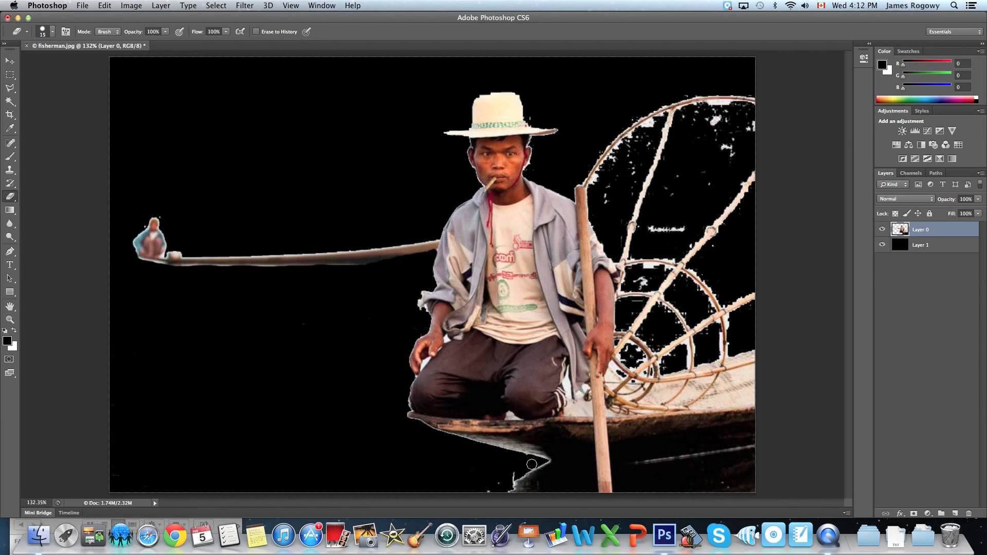
{"action": "left_click_drag", "start_coordinate": [519, 474], "coordinate": [481, 492]}
{"action": "mouse_move", "coordinate": [529, 467]}
{"action": "left_mouse_down"}
{"action": "mouse_move", "coordinate": [546, 461]}
{"action": "mouse_move", "coordinate": [529, 459]}
{"action": "left_mouse_up"}
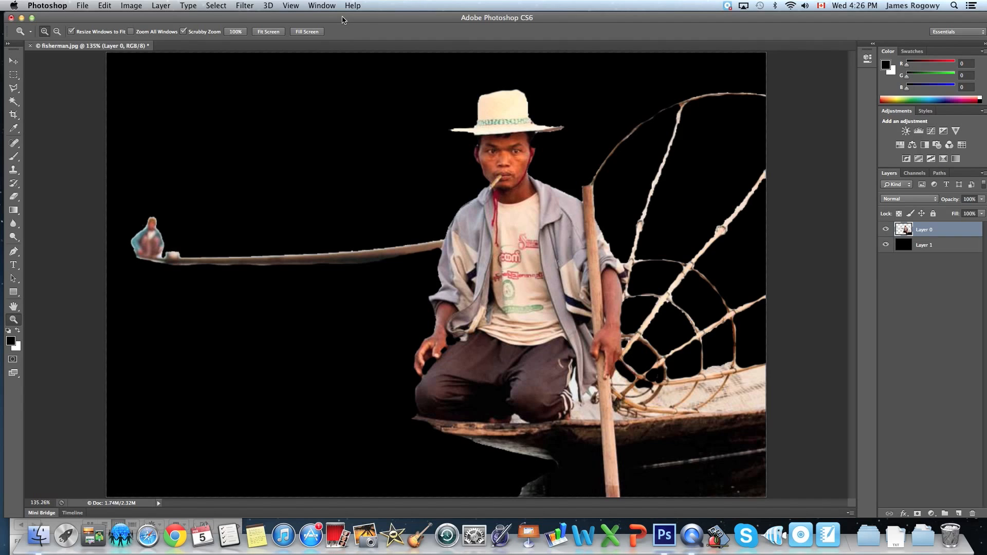
Step: Open water.jpg from the WED TUTORIALS folder in Photoshop, view it at 50%, and maximize the application window
{"action": "left_click_drag", "start_coordinate": [342, 20], "coordinate": [606, 346]}
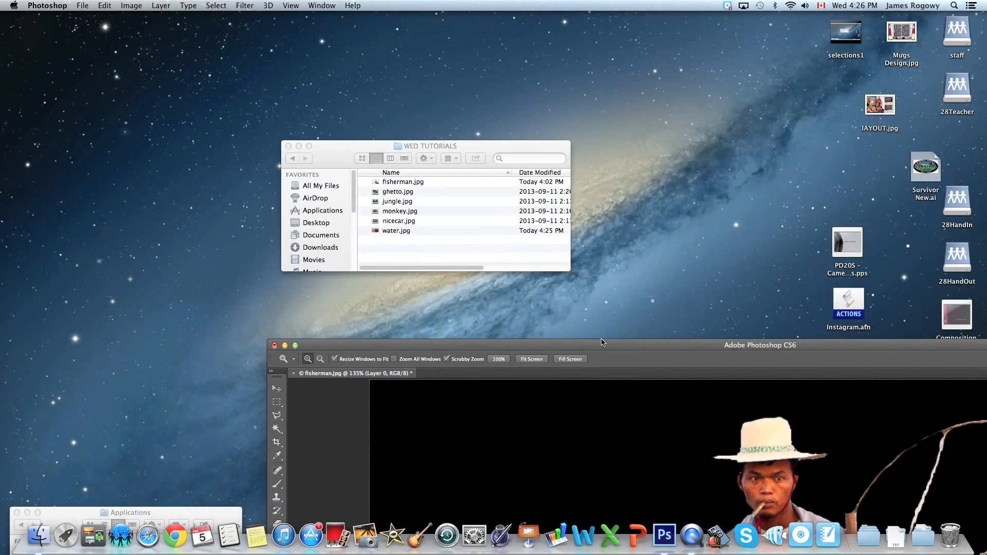
{"action": "left_click", "coordinate": [392, 242]}
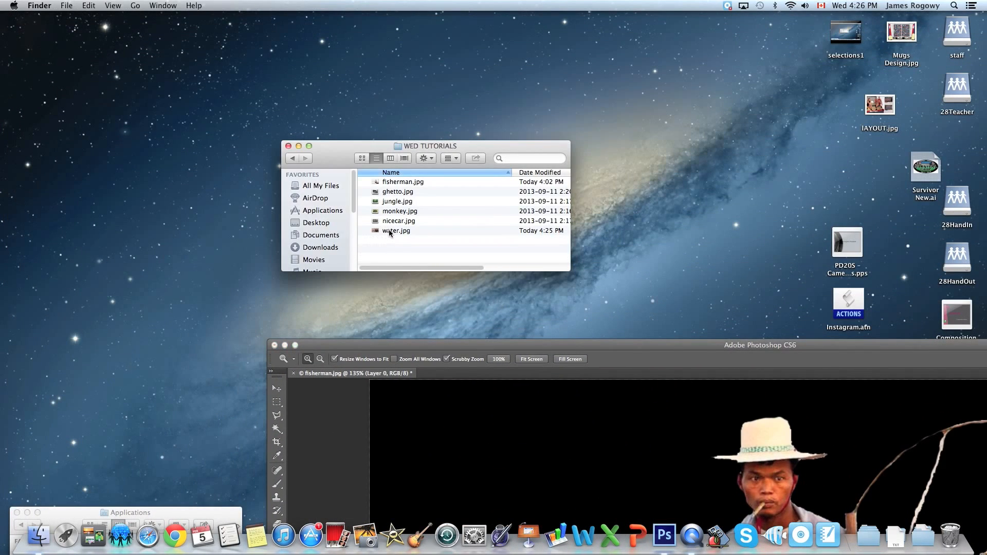
{"action": "left_click_drag", "start_coordinate": [386, 233], "coordinate": [669, 539]}
{"action": "left_click_drag", "start_coordinate": [620, 349], "coordinate": [439, 37]}
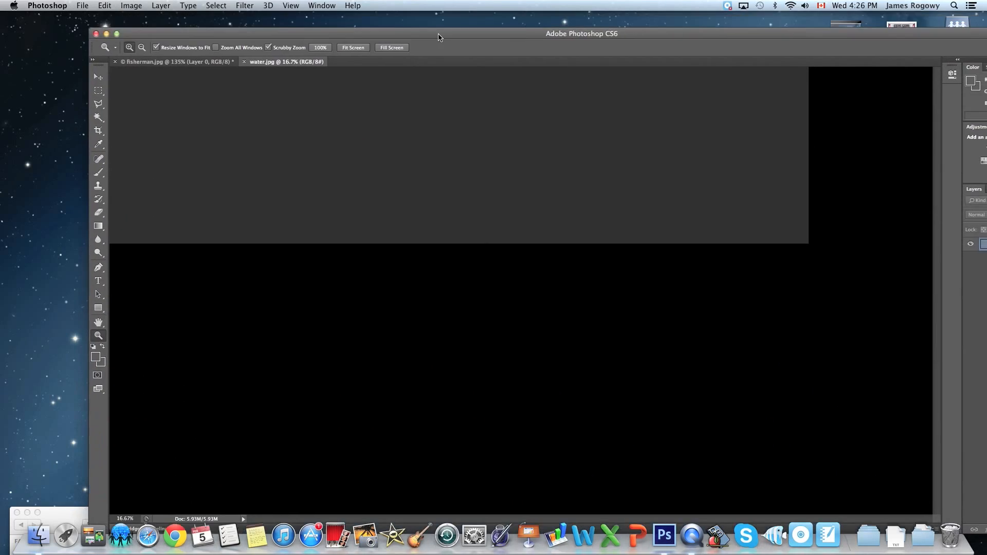
{"action": "key", "text": "super+0"}
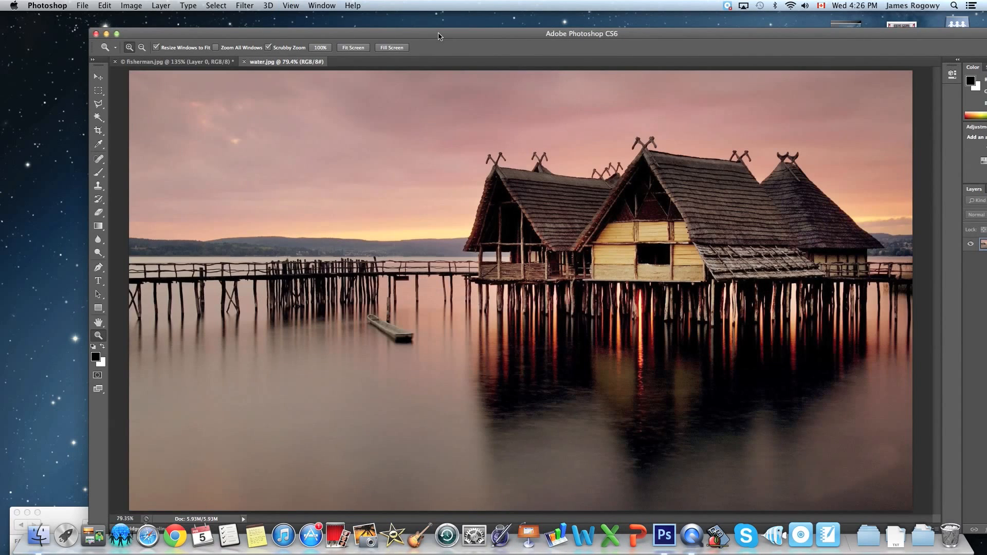
{"action": "key", "text": "alt"}
{"action": "left_click", "coordinate": [492, 303], "text": "alt"}
{"action": "left_click", "coordinate": [494, 301], "text": "alt"}
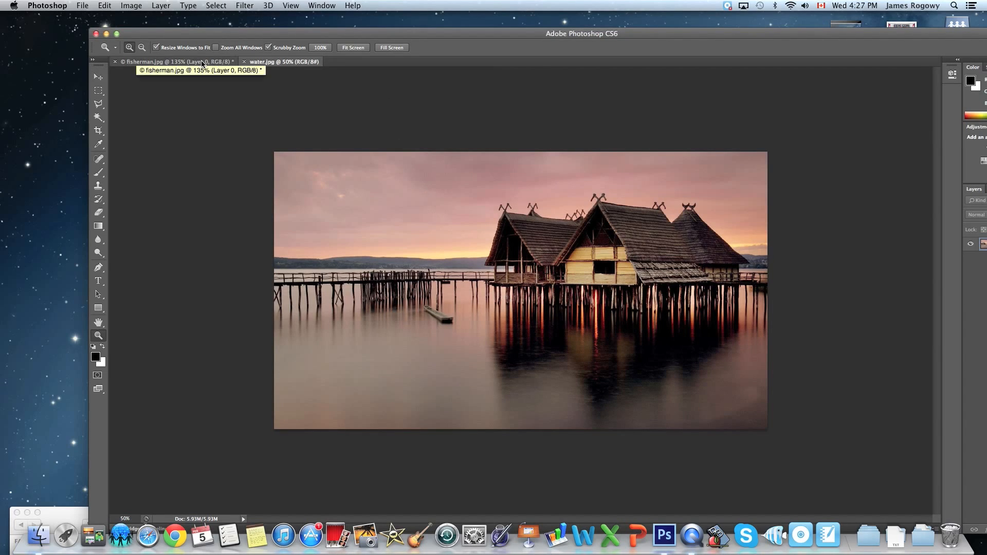
{"action": "left_click", "coordinate": [117, 35]}
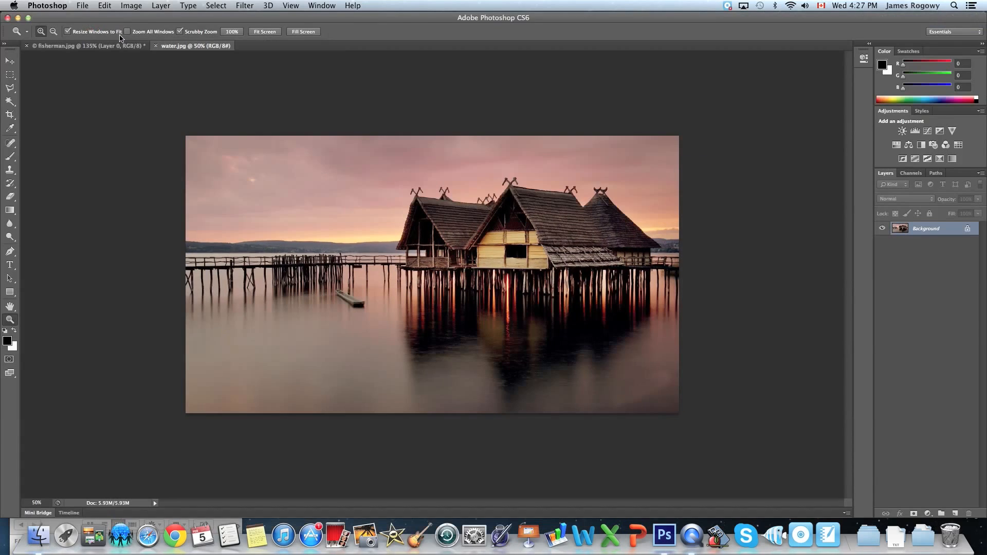
Step: Return to fisherman.jpg and toggle the visibility of the fisherman and black layers to inspect the cutout
{"action": "left_click", "coordinate": [126, 47]}
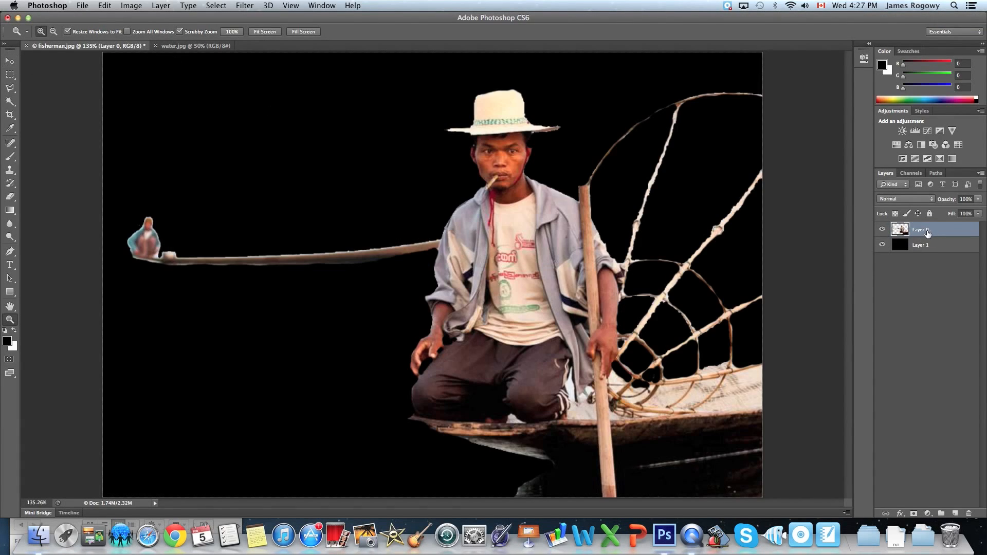
{"action": "left_click", "coordinate": [881, 230]}
{"action": "left_click", "coordinate": [883, 231]}
{"action": "left_click", "coordinate": [883, 245]}
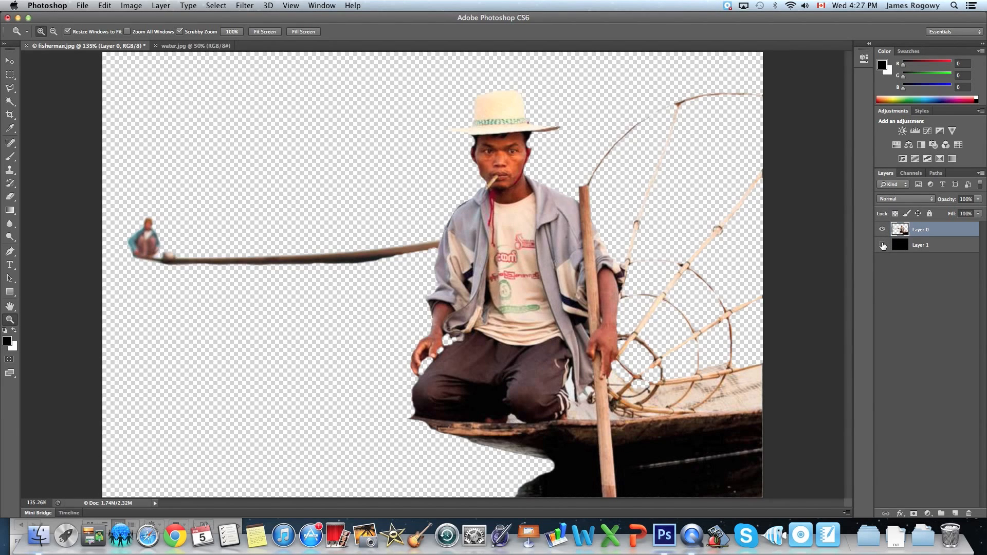
{"action": "left_click", "coordinate": [882, 245]}
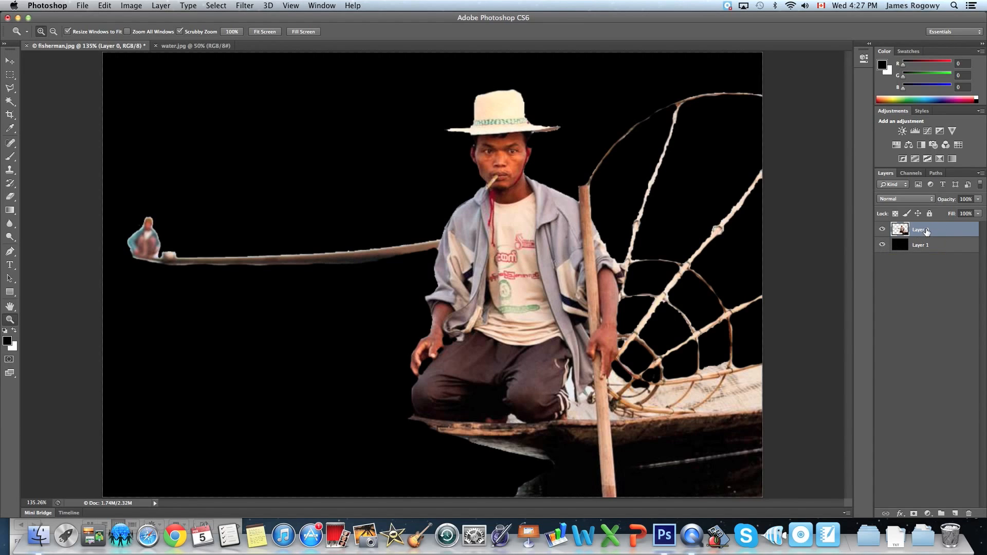
Step: Copy the fisherman layer into water.jpg with the Move tool and place it in the lower-right corner of the photo
{"action": "left_click", "coordinate": [10, 61]}
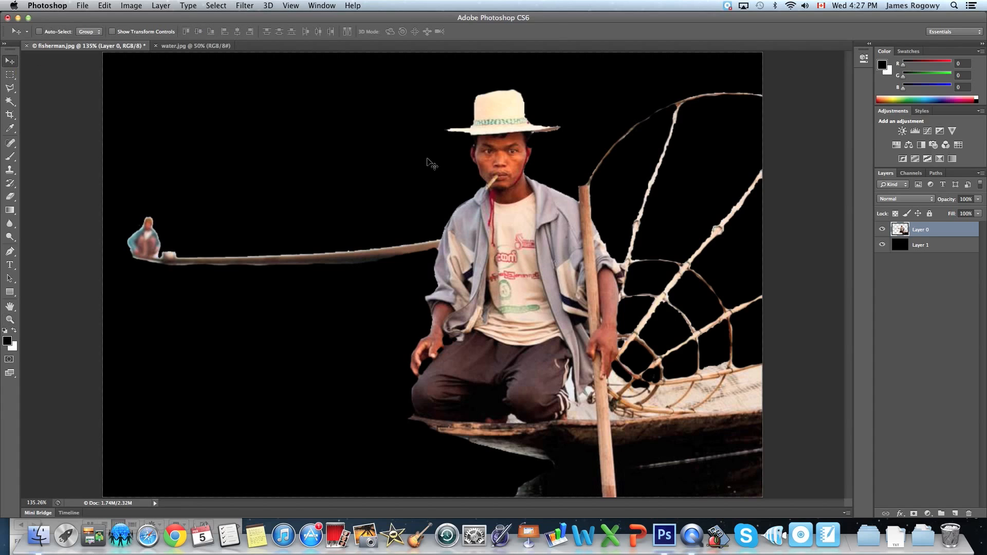
{"action": "left_click_drag", "start_coordinate": [552, 243], "coordinate": [199, 47]}
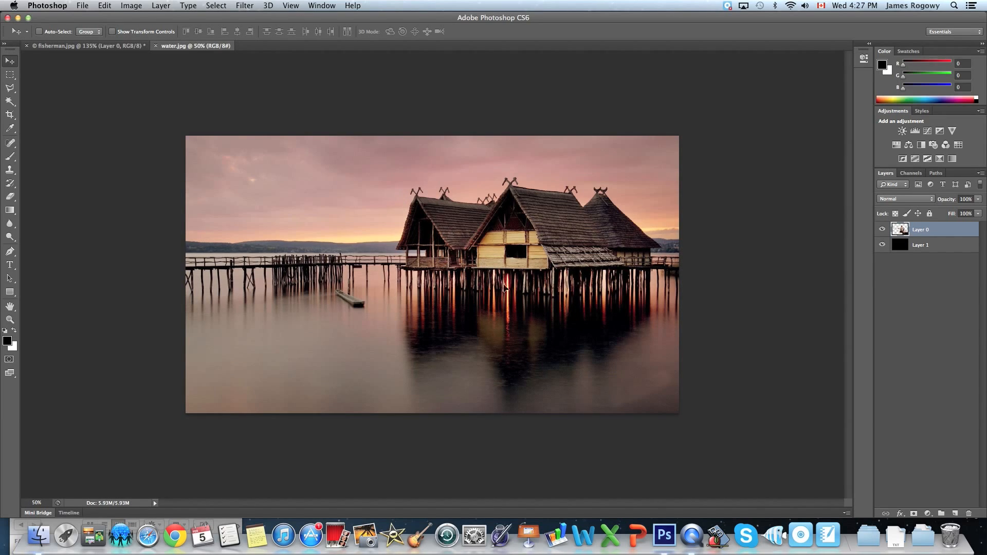
{"action": "left_click_drag", "start_coordinate": [570, 336], "coordinate": [570, 338]}
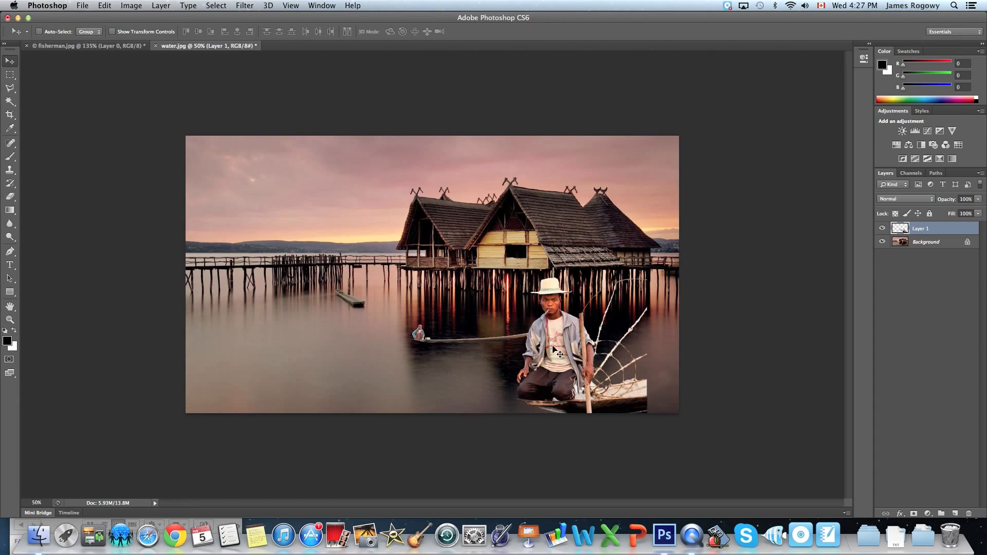
{"action": "left_click_drag", "start_coordinate": [558, 342], "coordinate": [587, 326]}
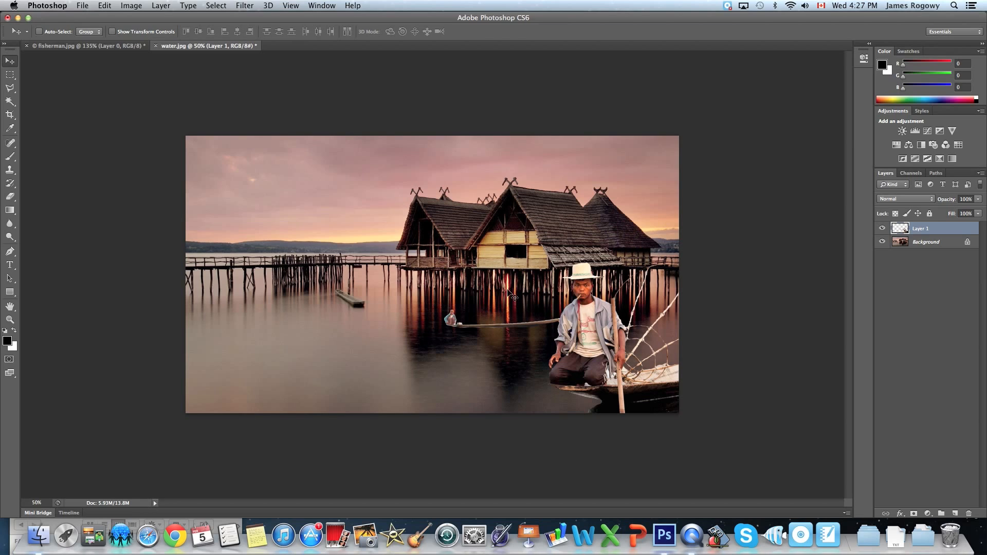
{"action": "key", "text": "super+t"}
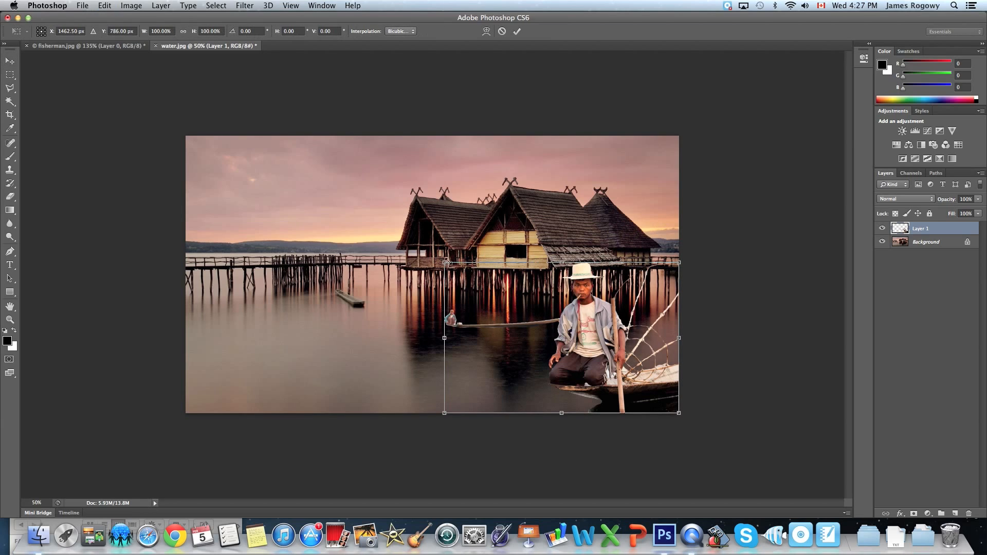
{"action": "key", "text": "Return"}
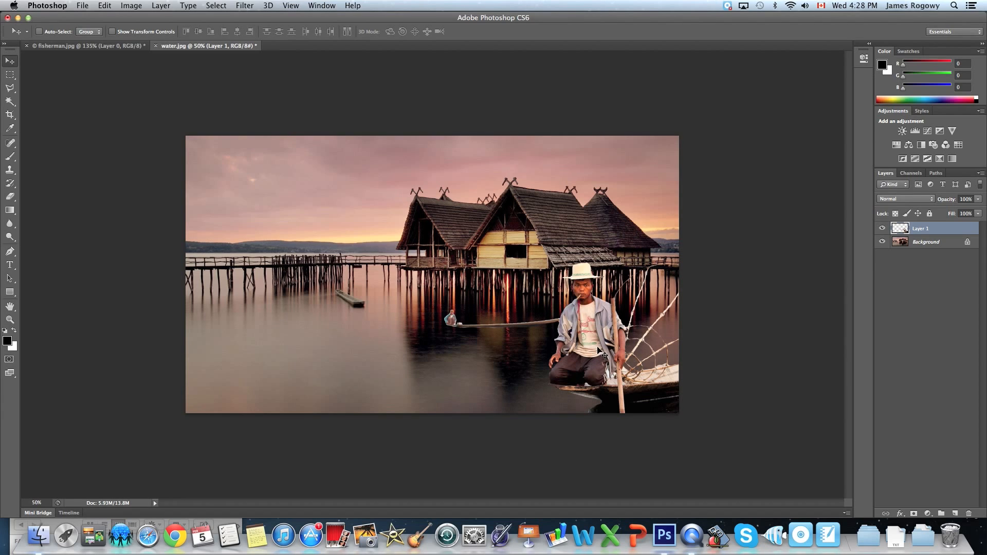
{"action": "key", "text": "super+t"}
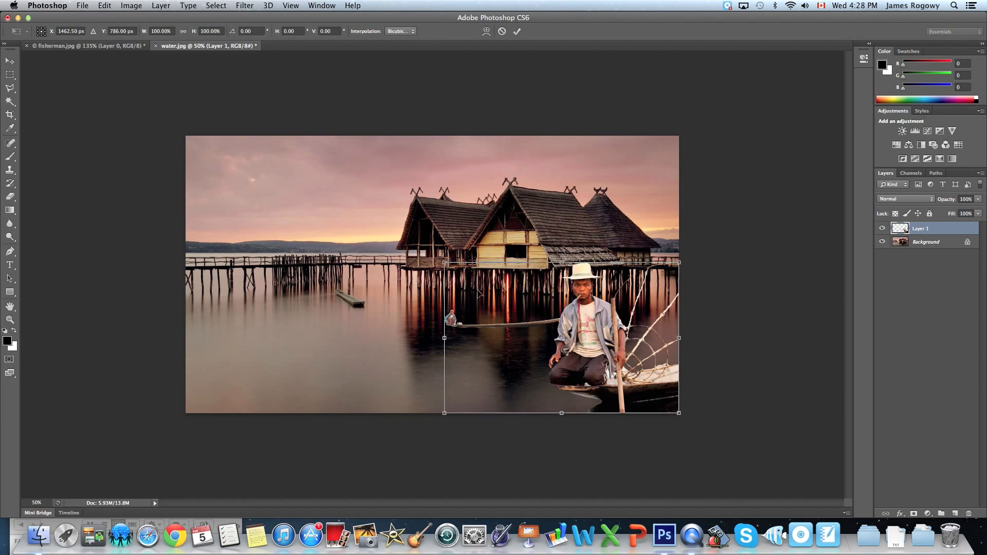
{"action": "left_click_drag", "start_coordinate": [446, 262], "coordinate": [450, 296]}
{"action": "key", "text": "Escape"}
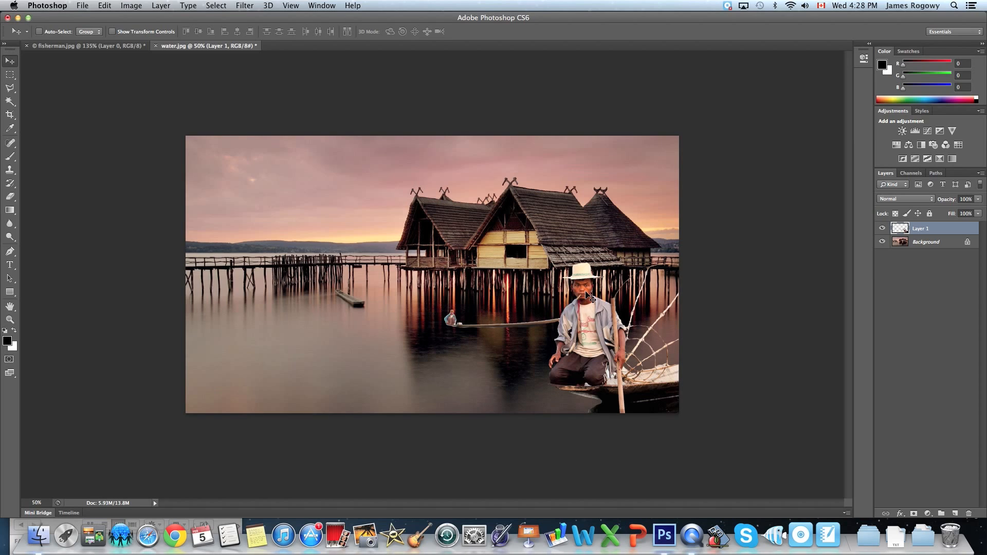
Step: Scale the fisherman layer proportionally to about 74% with Free Transform, keeping it in the photo's lower-right corner
{"action": "key", "text": "super+t"}
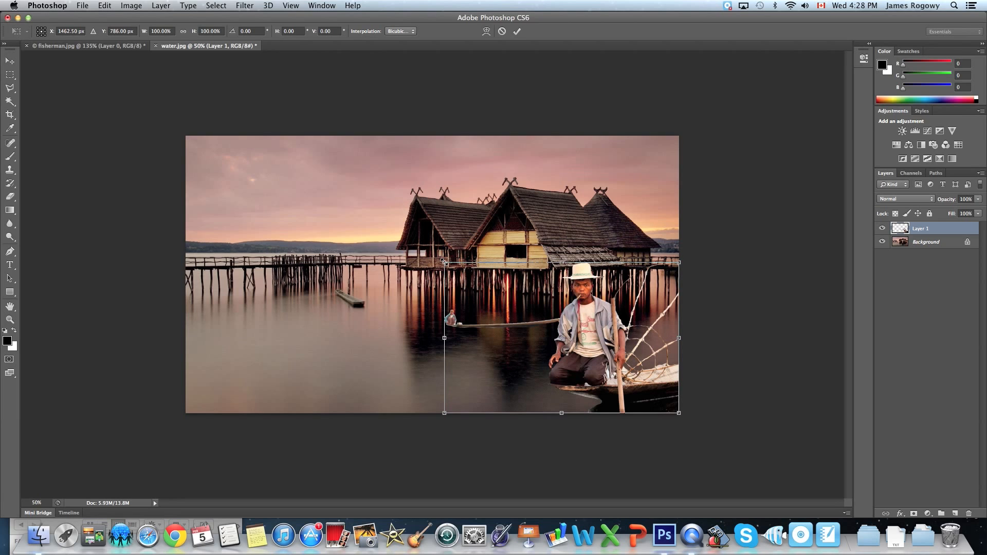
{"action": "left_click_drag", "start_coordinate": [445, 263], "coordinate": [511, 292]}
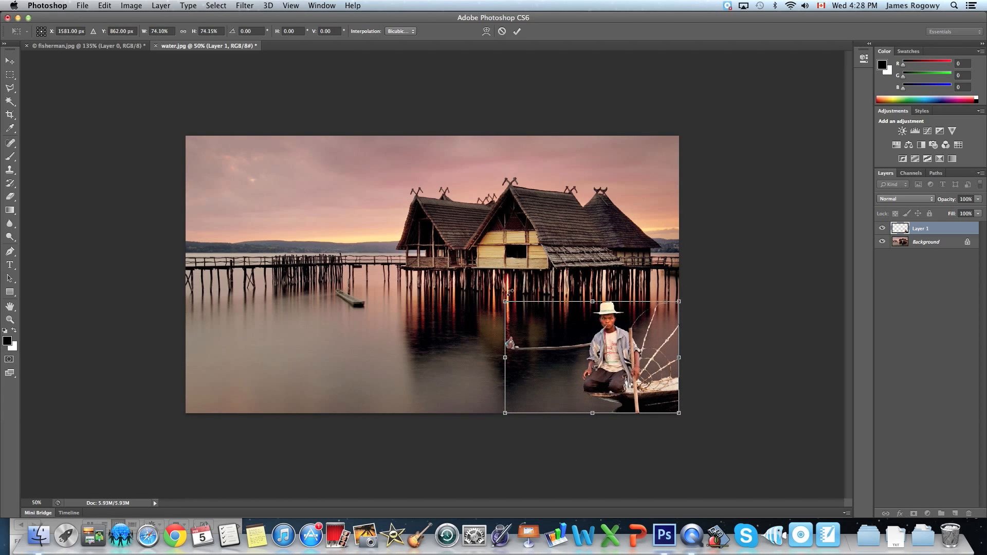
{"action": "key", "text": "Return"}
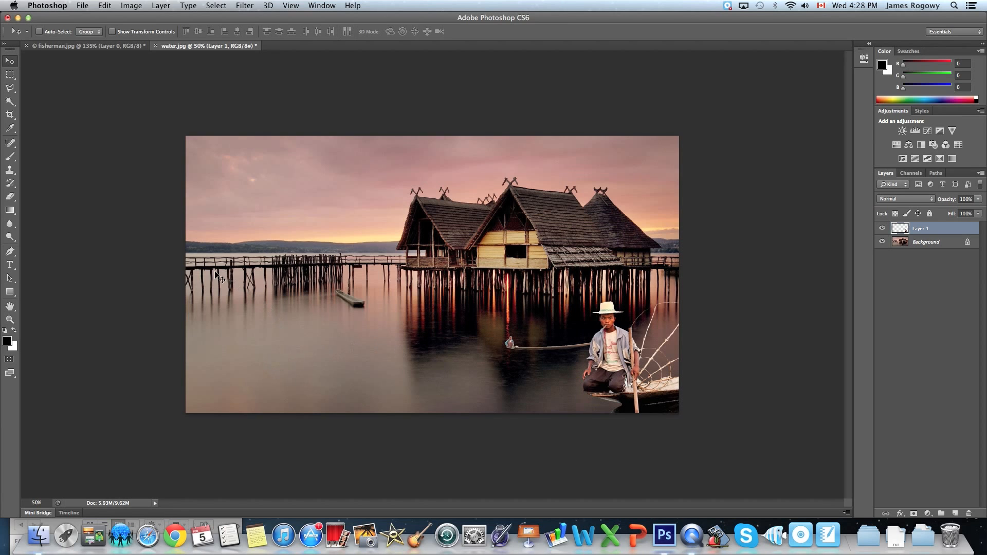
Step: Move the fisherman layer slightly right so the boat and net run past the photo's right edge
{"action": "left_click", "coordinate": [10, 319]}
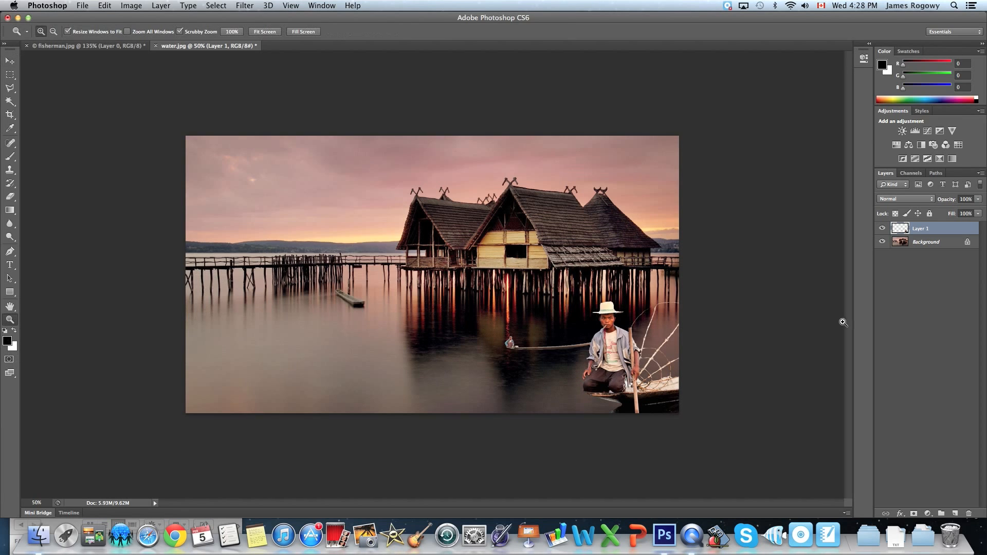
{"action": "left_click_drag", "start_coordinate": [668, 360], "coordinate": [721, 359]}
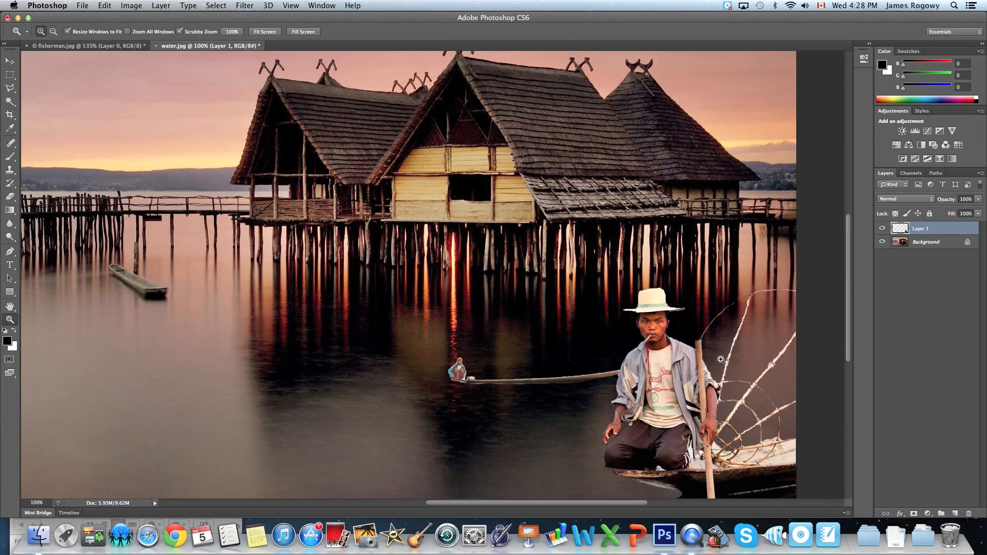
{"action": "left_click", "coordinate": [721, 359]}
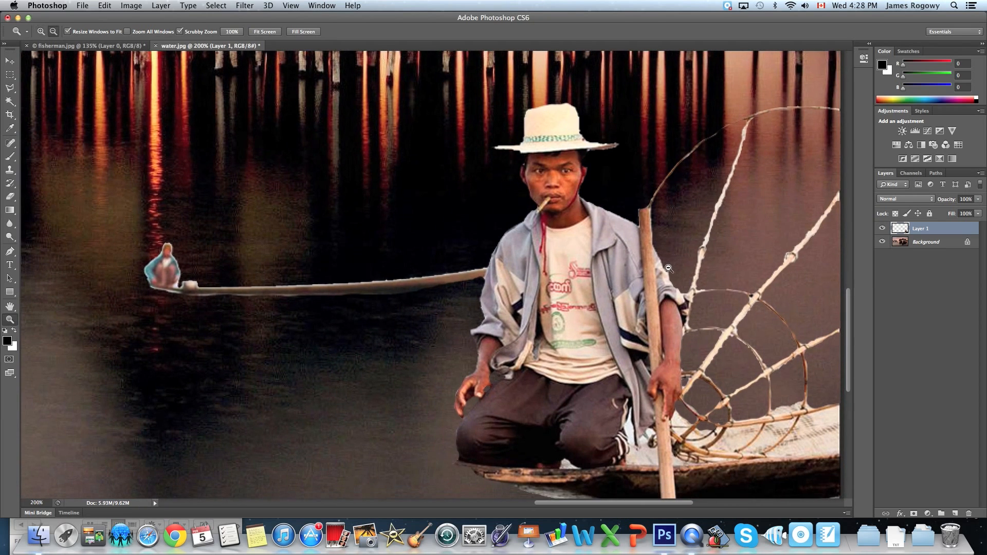
{"action": "left_click", "coordinate": [668, 268], "text": "alt"}
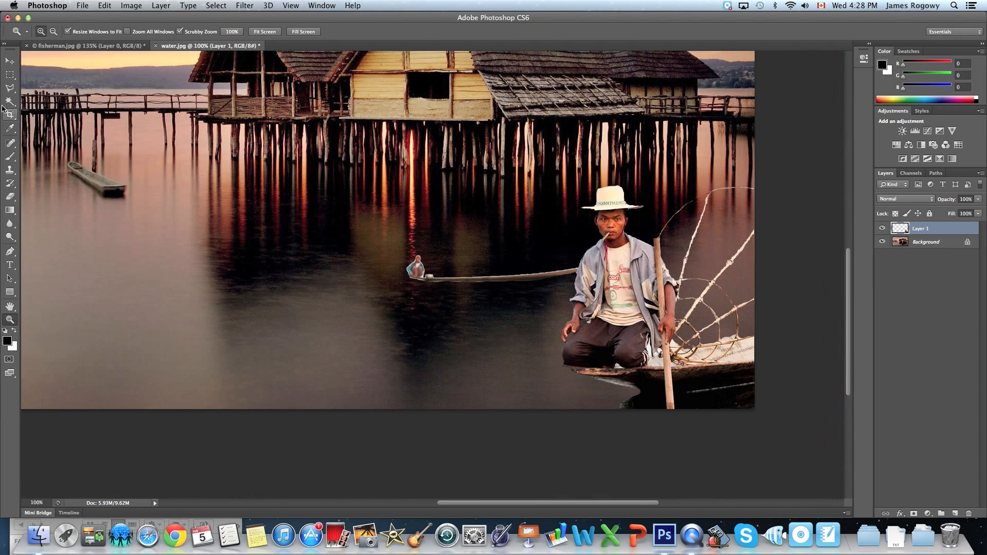
{"action": "left_click", "coordinate": [10, 61]}
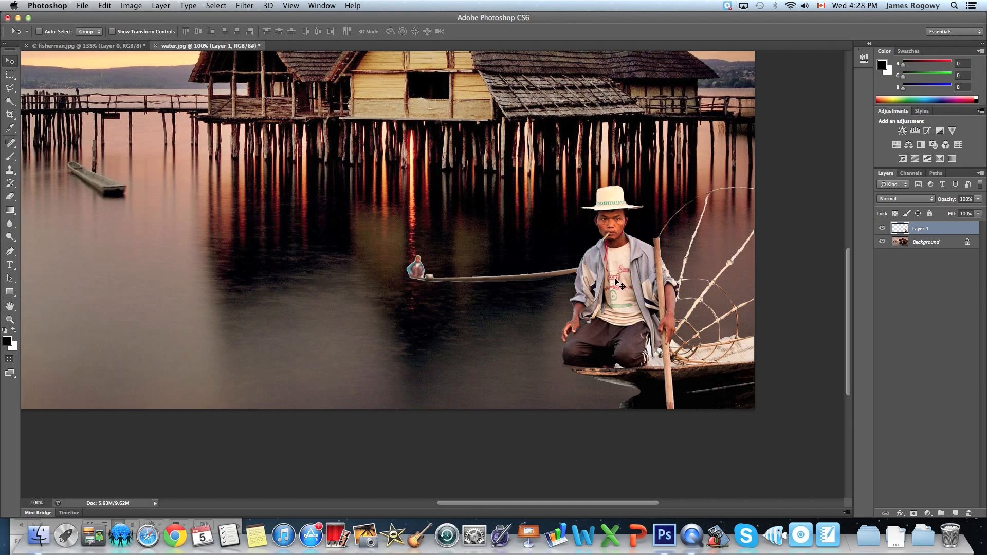
{"action": "left_click_drag", "start_coordinate": [617, 280], "coordinate": [684, 279]}
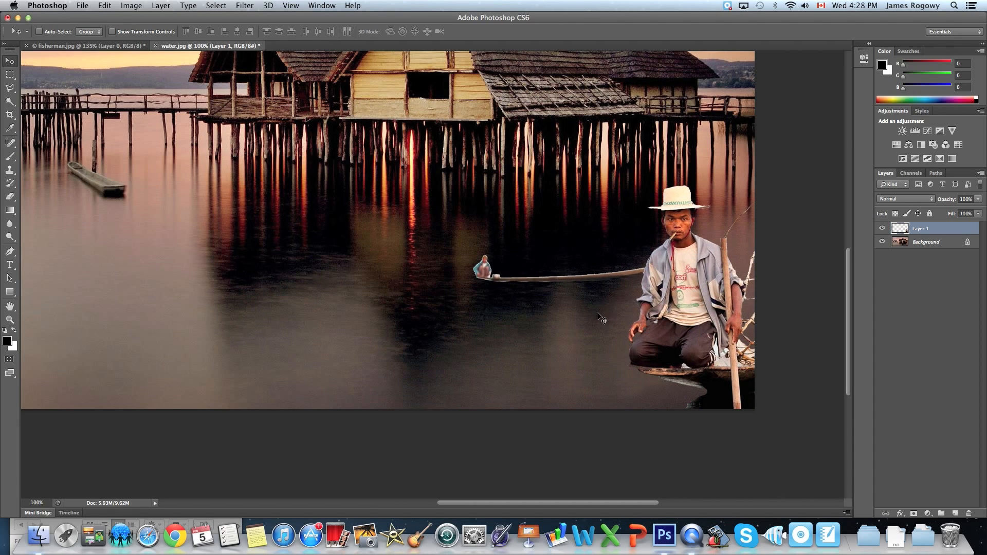
{"action": "left_click_drag", "start_coordinate": [684, 297], "coordinate": [651, 297]}
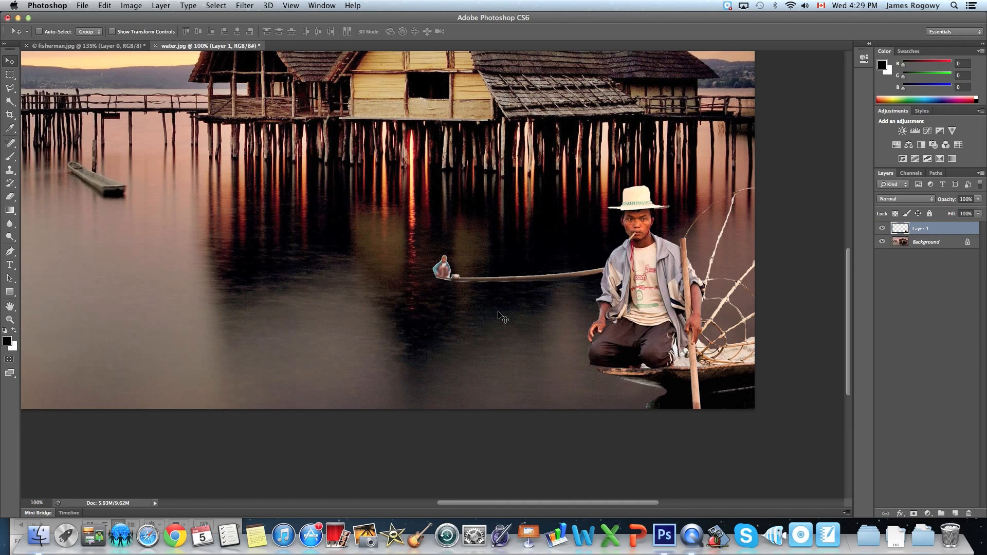
Step: Erase the small distant boatman and his boat left of the fisherman with the Eraser at 45 px
{"action": "left_click", "coordinate": [10, 196]}
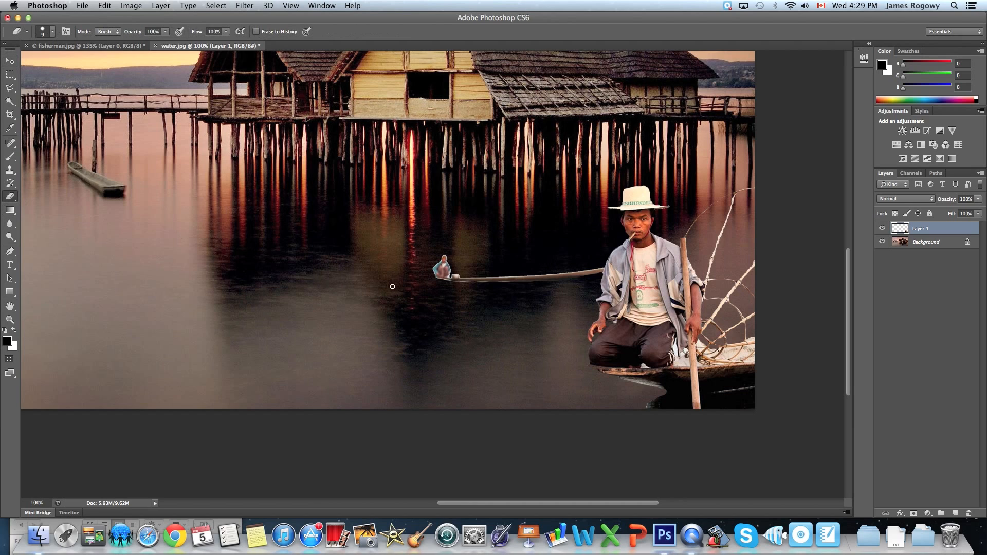
{"action": "key", "text": "bracketright"}
{"action": "key", "text": "bracketright"}
{"action": "key", "text": "bracketright"}
{"action": "mouse_move", "coordinate": [396, 286]}
{"action": "left_mouse_down"}
{"action": "mouse_move", "coordinate": [426, 277]}
{"action": "mouse_move", "coordinate": [440, 258]}
{"action": "mouse_move", "coordinate": [449, 293]}
{"action": "mouse_move", "coordinate": [528, 264]}
{"action": "mouse_move", "coordinate": [538, 287]}
{"action": "mouse_move", "coordinate": [562, 269]}
{"action": "mouse_move", "coordinate": [590, 273]}
{"action": "left_mouse_up"}
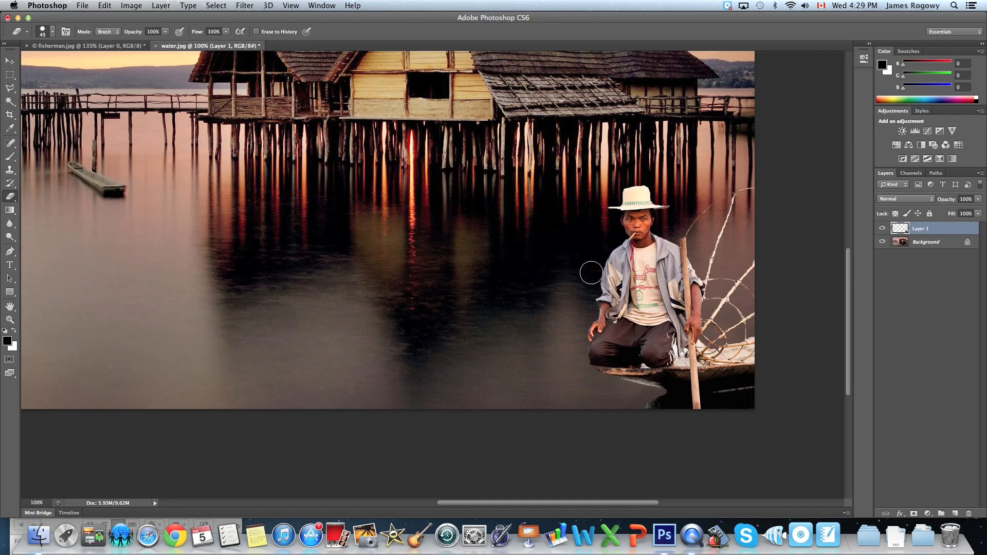
Step: Save the composite as water.psd on the Desktop in Photoshop format with layers and maximum compatibility
{"action": "left_click", "coordinate": [11, 321]}
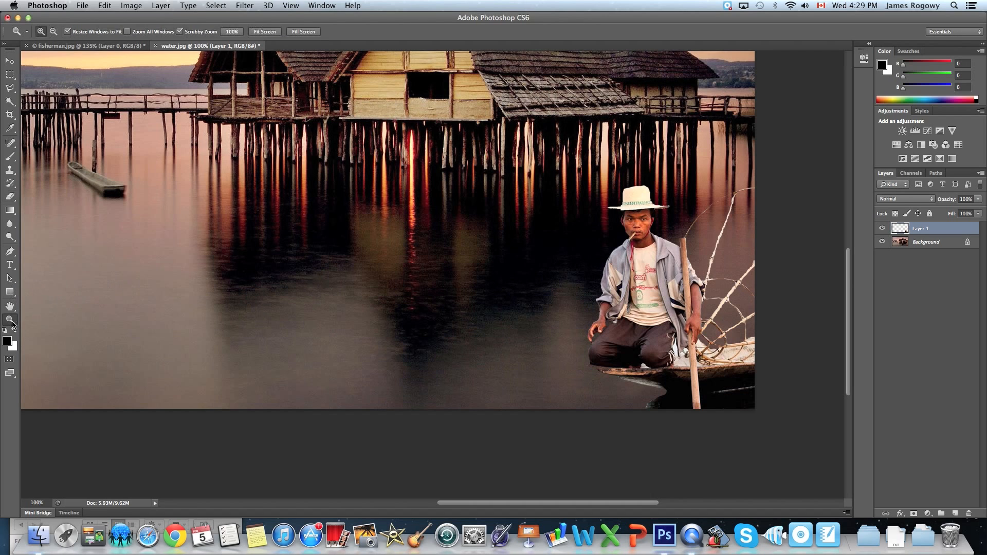
{"action": "key", "text": "super+0"}
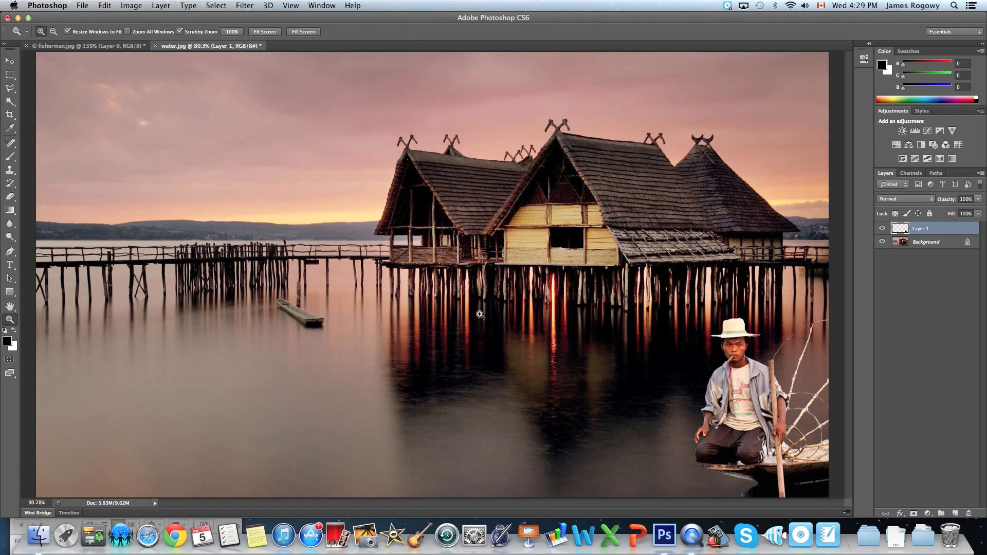
{"action": "left_click", "coordinate": [458, 312], "text": "alt"}
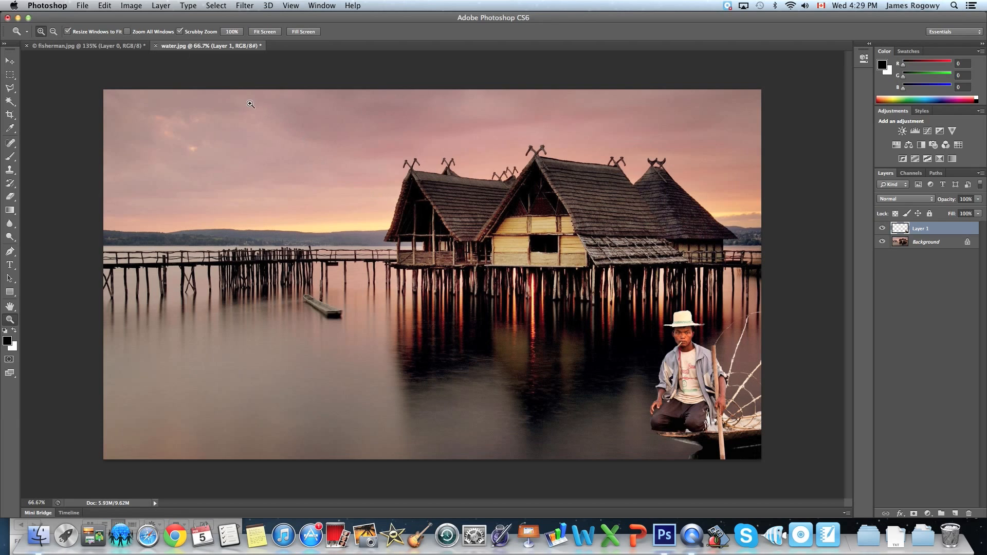
{"action": "left_click", "coordinate": [82, 6]}
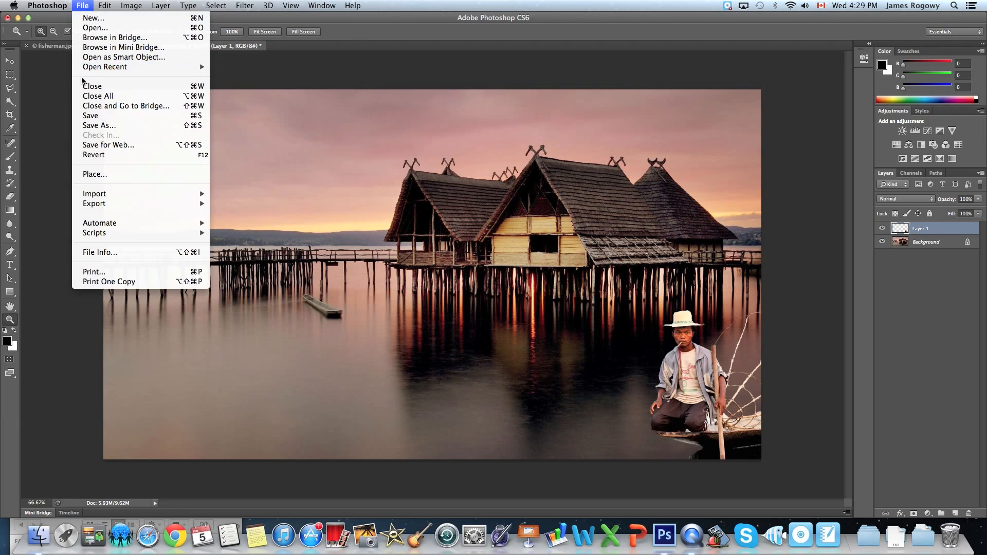
{"action": "left_click", "coordinate": [35, 139]}
{"action": "key", "text": "super+Tab"}
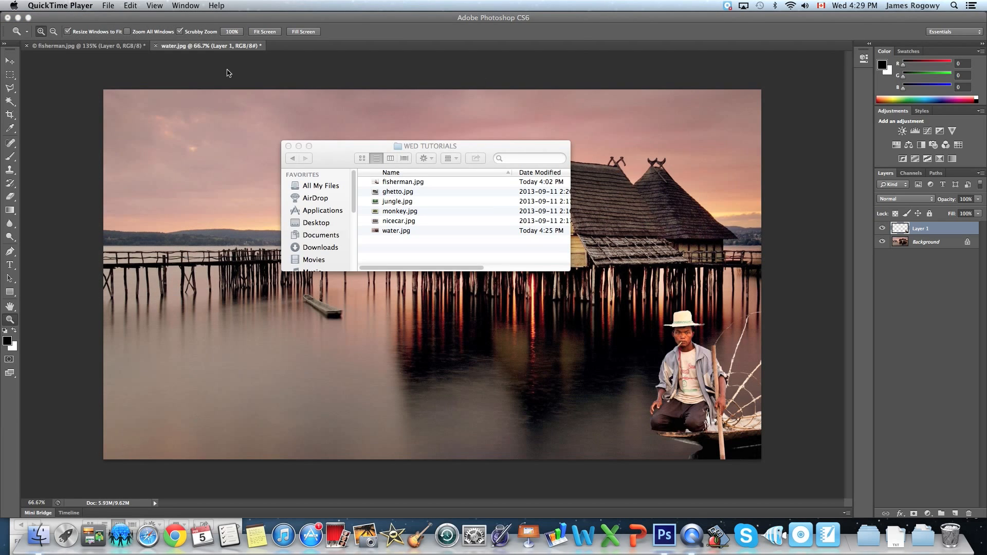
{"action": "left_click", "coordinate": [156, 23]}
{"action": "left_click", "coordinate": [82, 5]}
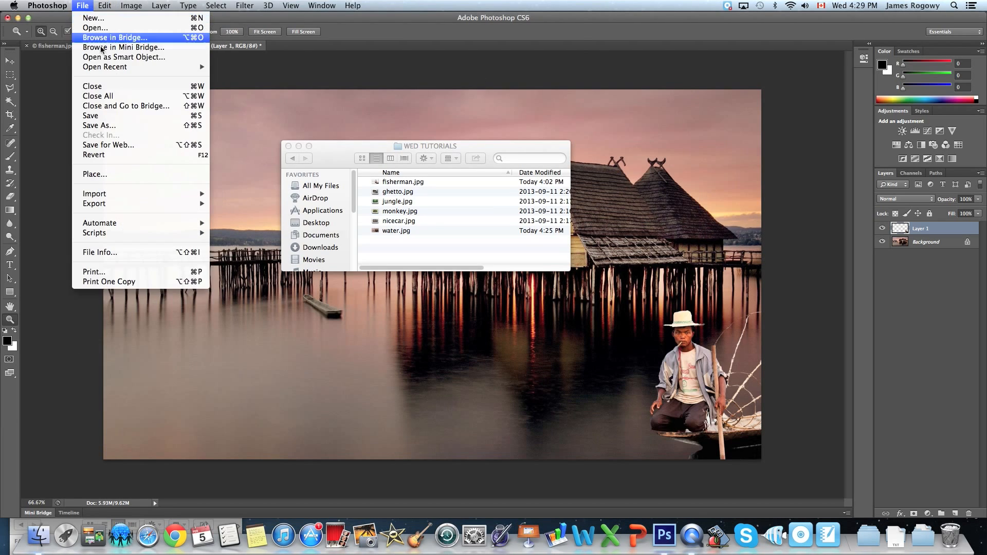
{"action": "left_click", "coordinate": [105, 125]}
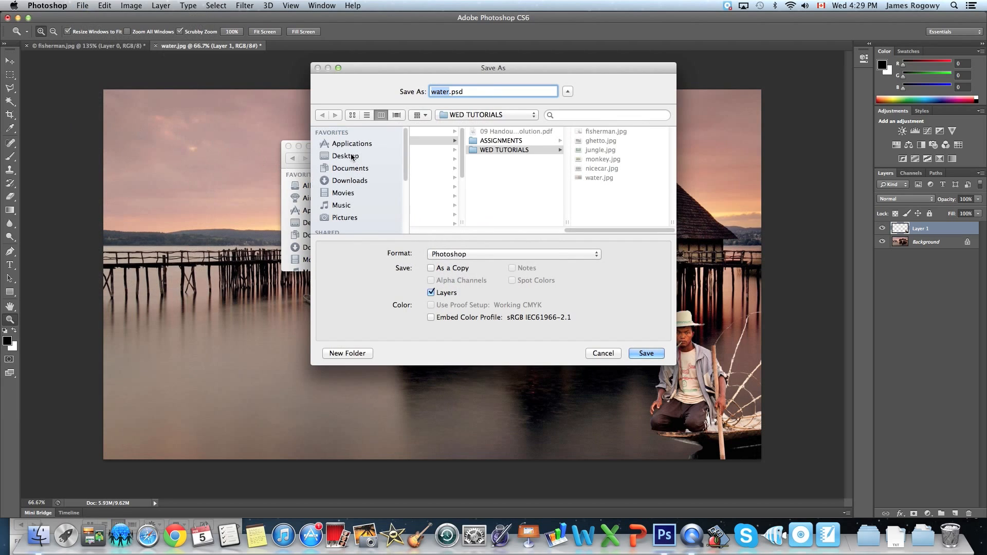
{"action": "left_click", "coordinate": [345, 156]}
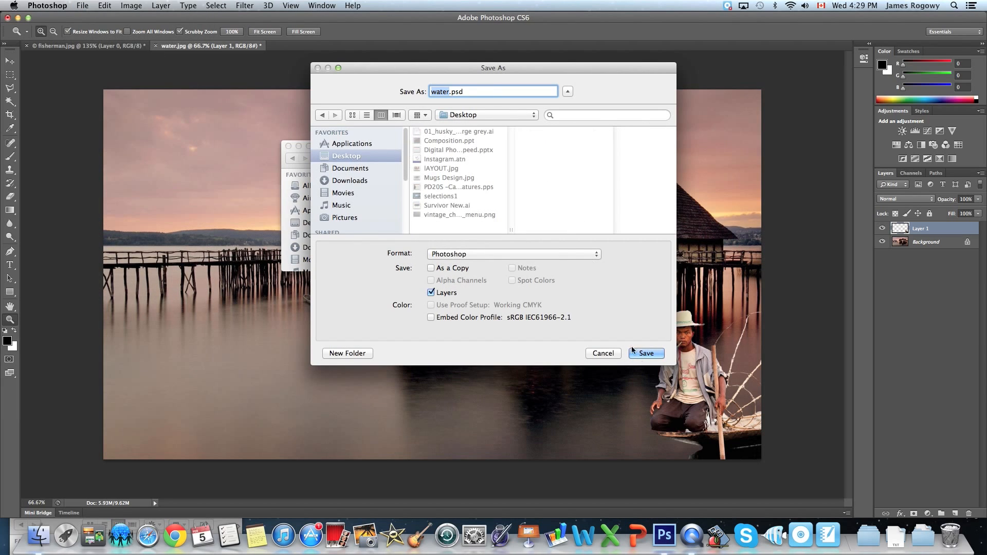
{"action": "left_click", "coordinate": [651, 354]}
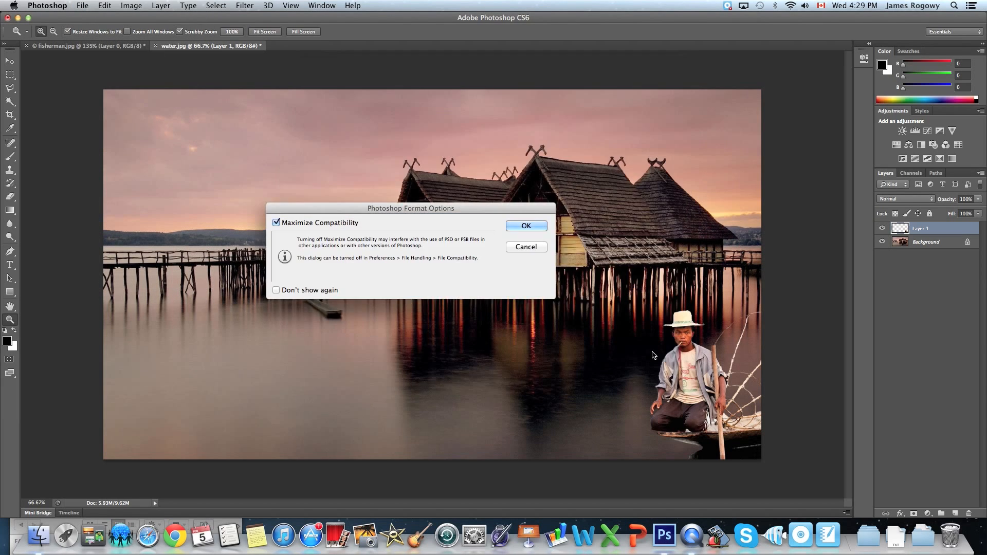
{"action": "left_click", "coordinate": [521, 227]}
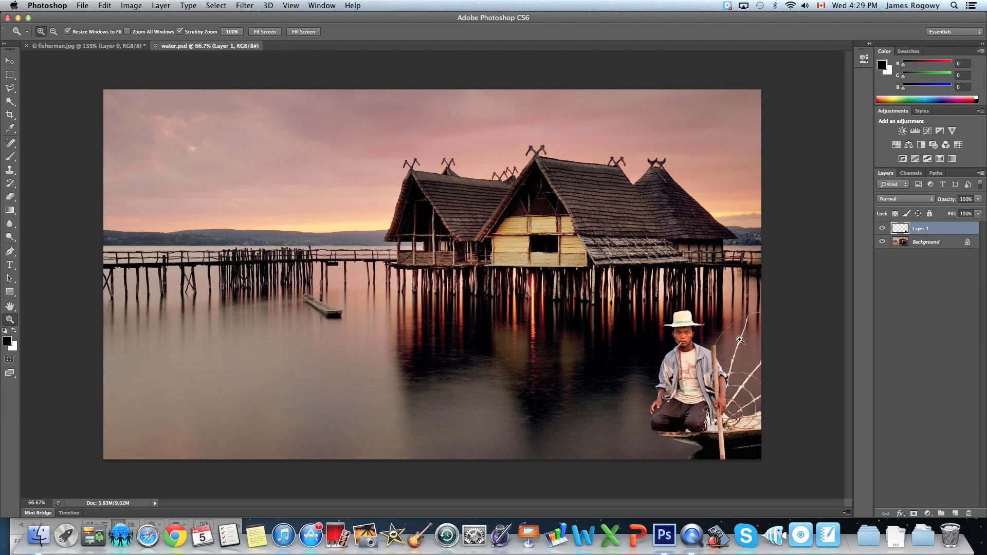
Step: Close water.psd, and close fisherman.jpg without saving its changes
{"action": "left_click", "coordinate": [156, 46]}
{"action": "left_click", "coordinate": [25, 46]}
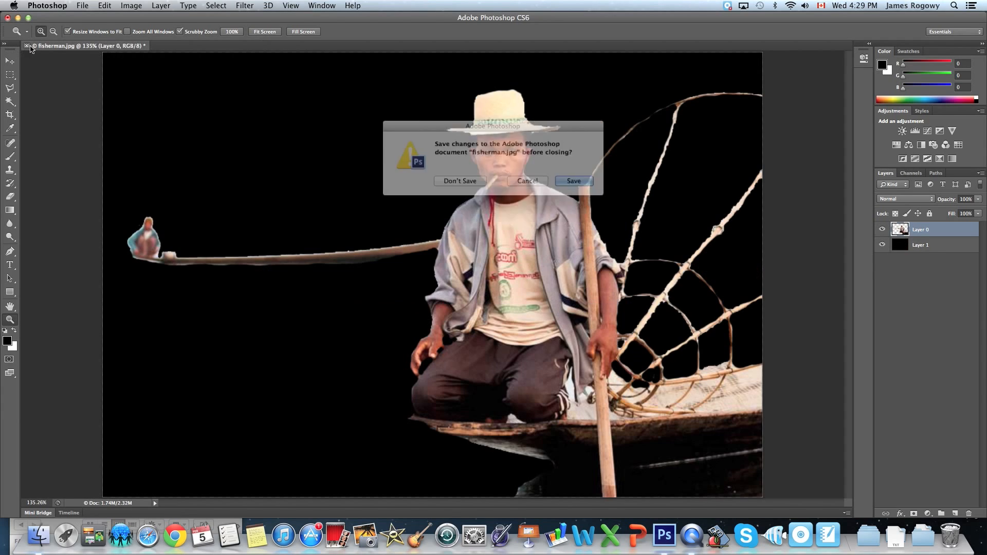
{"action": "left_click", "coordinate": [459, 183]}
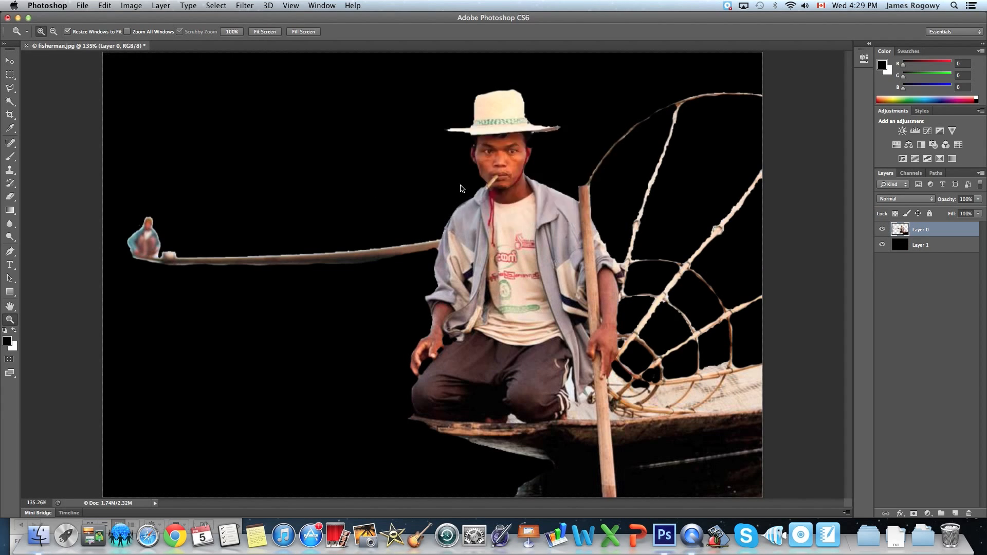
Step: Open nicecar.jpg from the WED TUTORIALS folder in Photoshop
{"action": "left_click_drag", "start_coordinate": [267, 20], "coordinate": [310, 191]}
{"action": "left_click", "coordinate": [331, 153]}
{"action": "left_click_drag", "start_coordinate": [330, 153], "coordinate": [319, 45]}
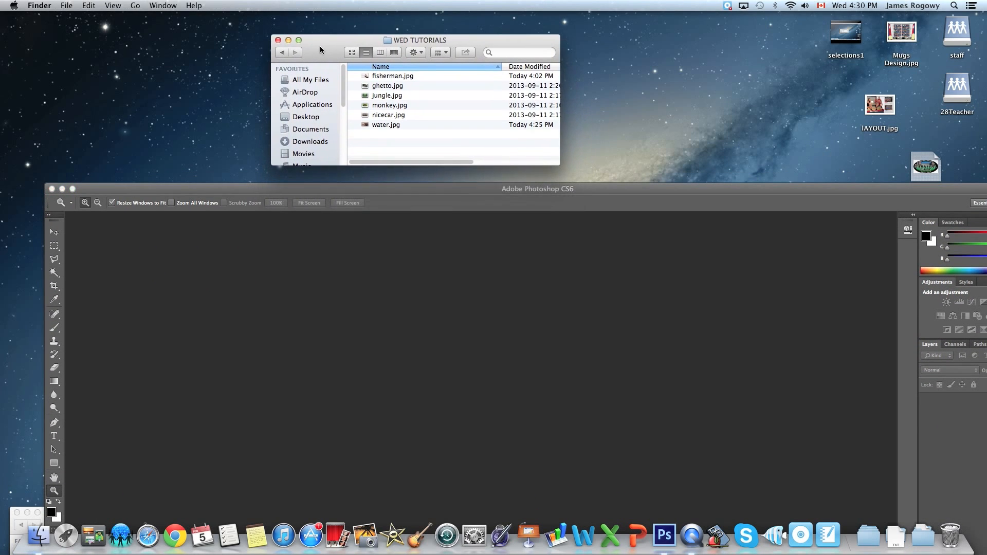
{"action": "left_click", "coordinate": [191, 189]}
{"action": "left_click_drag", "start_coordinate": [198, 189], "coordinate": [188, 66]}
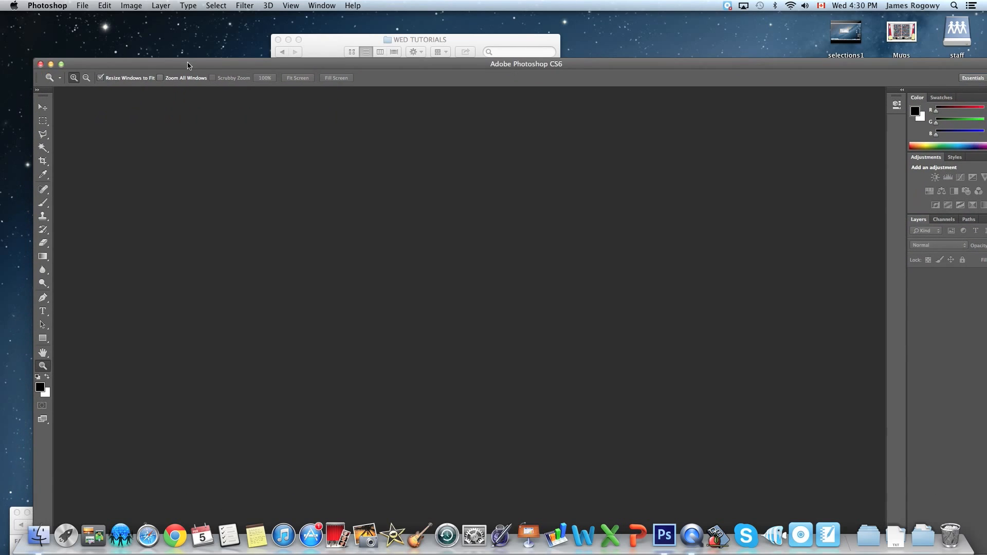
{"action": "left_click", "coordinate": [333, 43]}
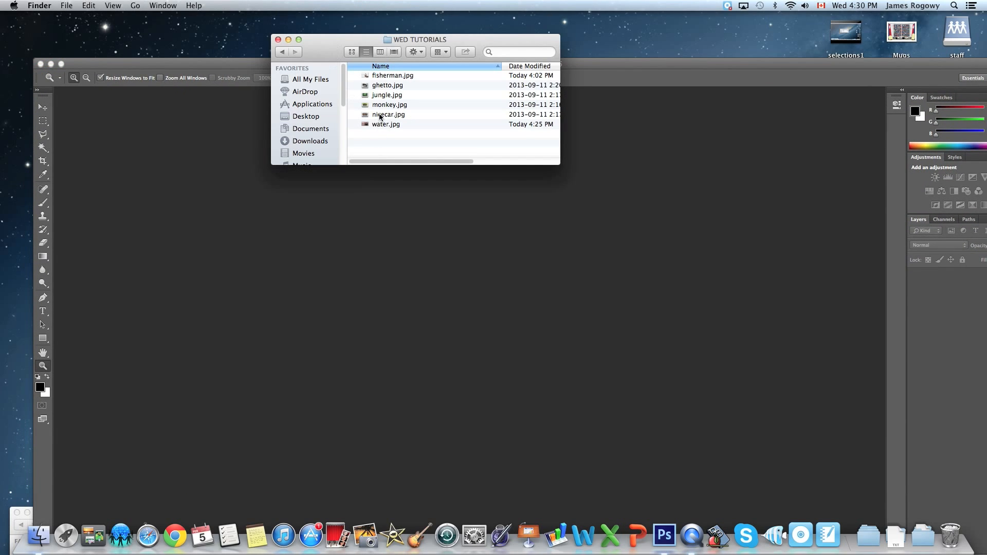
{"action": "left_click_drag", "start_coordinate": [380, 117], "coordinate": [657, 537]}
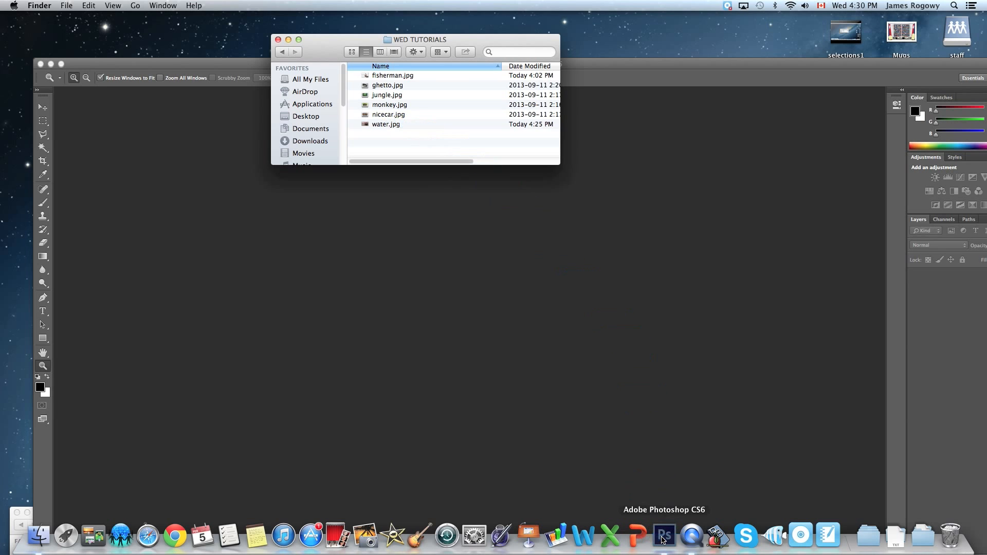
{"action": "left_click_drag", "start_coordinate": [259, 68], "coordinate": [229, 25]}
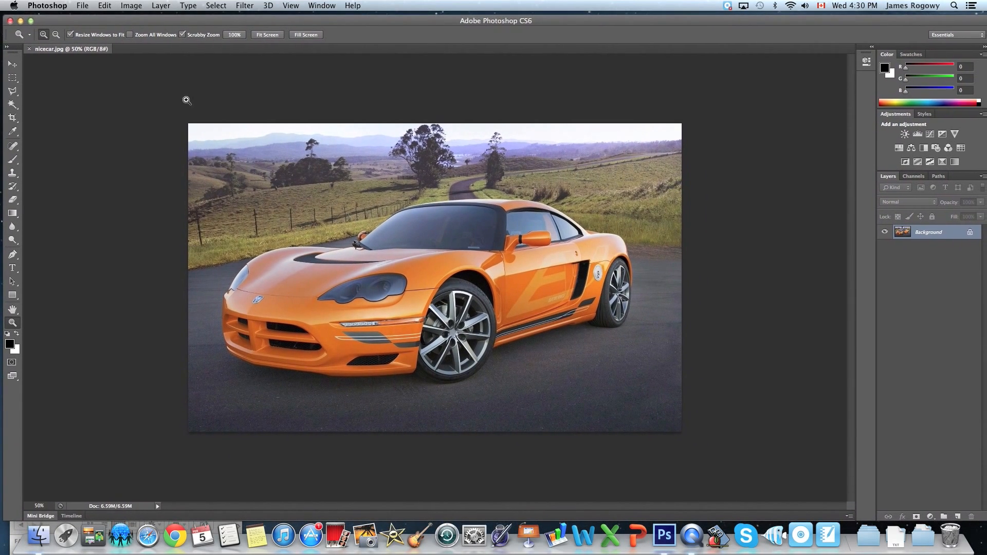
Step: Convert the car photo's Background into a regular layer named Layer 0
{"action": "left_click", "coordinate": [459, 284]}
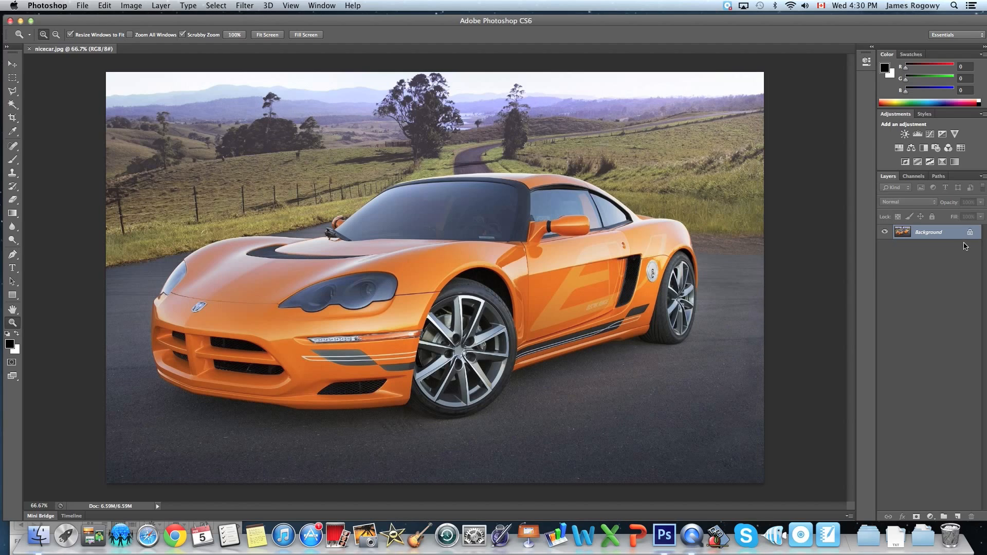
{"action": "double_click", "coordinate": [935, 235]}
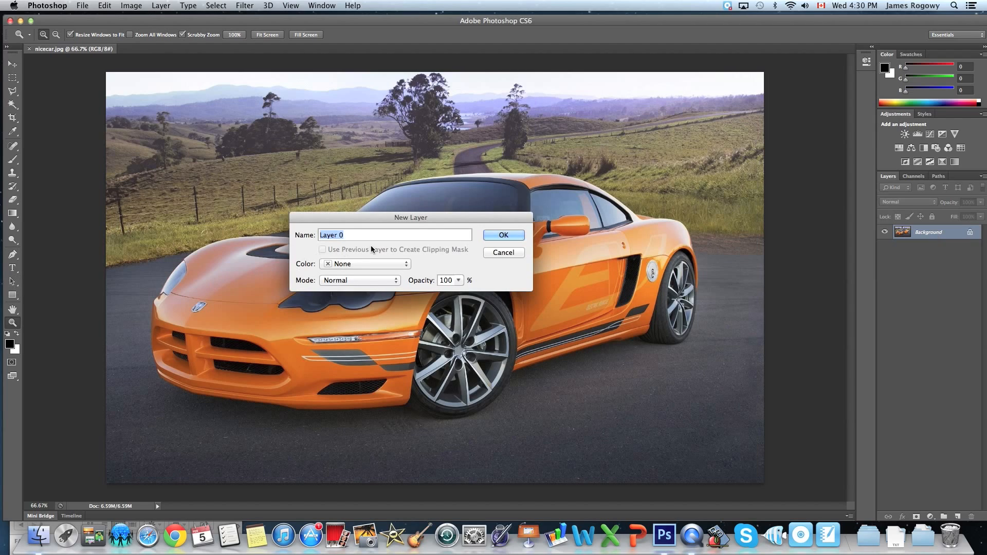
{"action": "left_click", "coordinate": [514, 237]}
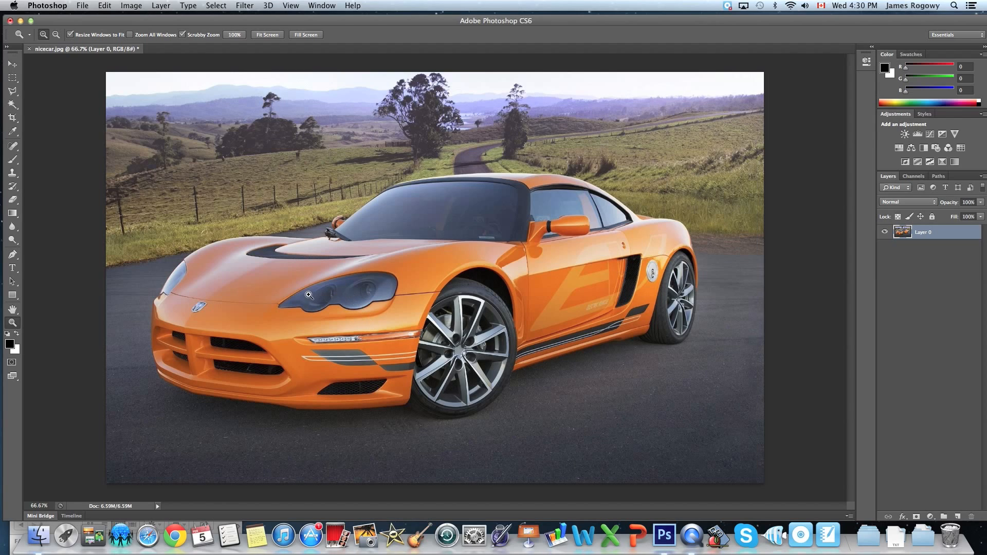
Step: Switch nicecar.jpg to Quick Mask mode for masking the front of the car
{"action": "left_click", "coordinate": [227, 307]}
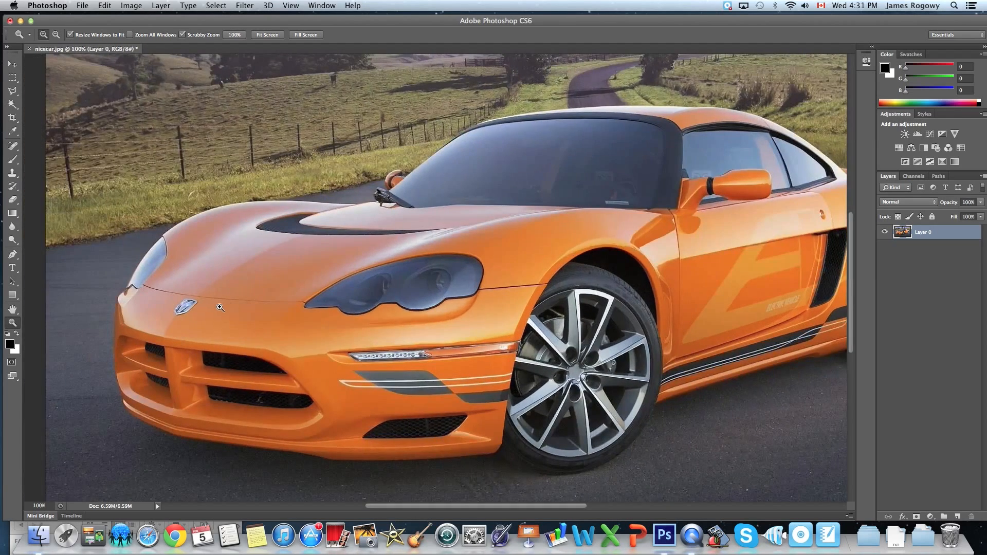
{"action": "left_click", "coordinate": [221, 306]}
{"action": "left_click_drag", "start_coordinate": [222, 302], "coordinate": [360, 227]}
{"action": "left_click", "coordinate": [363, 228], "text": "alt"}
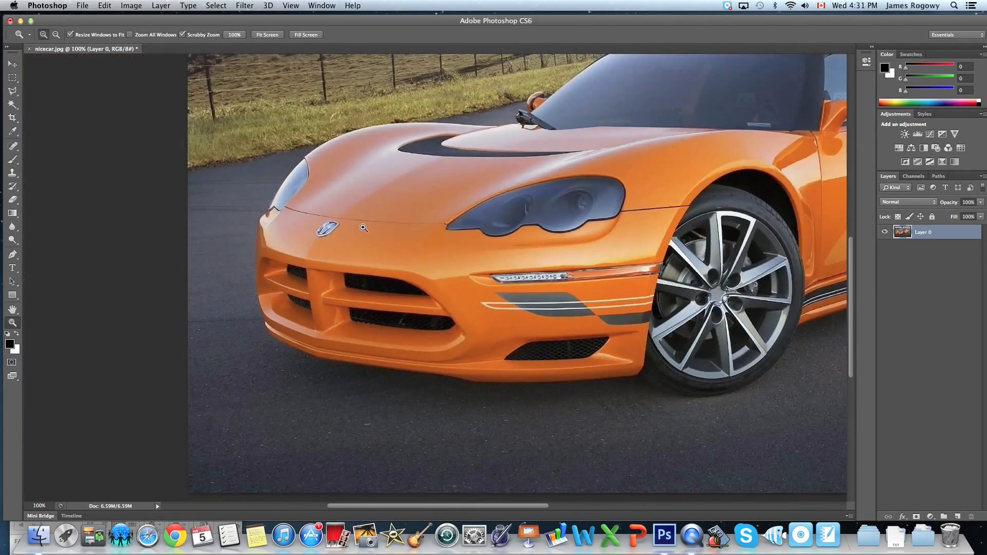
{"action": "left_click", "coordinate": [363, 227]}
{"action": "left_click", "coordinate": [364, 227], "text": "alt"}
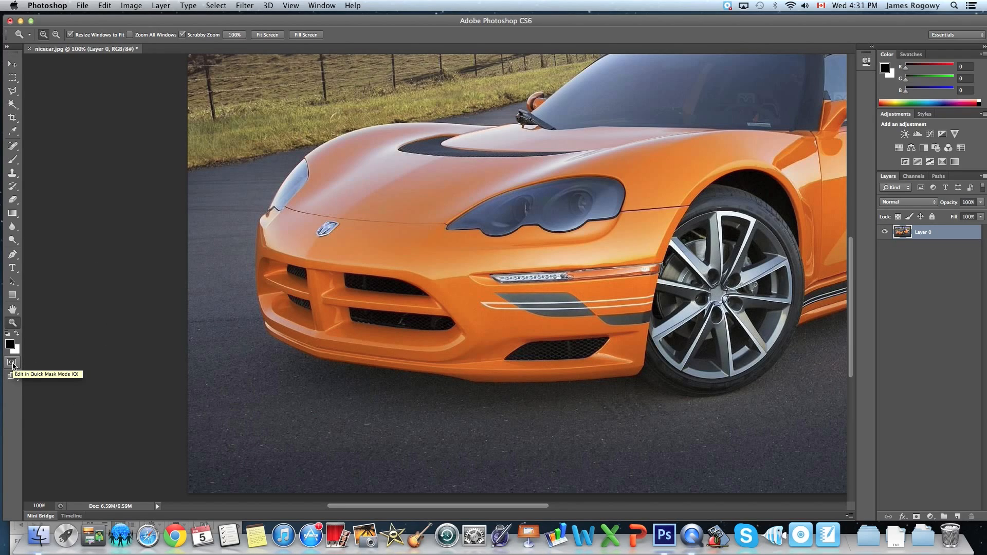
{"action": "left_click", "coordinate": [11, 363]}
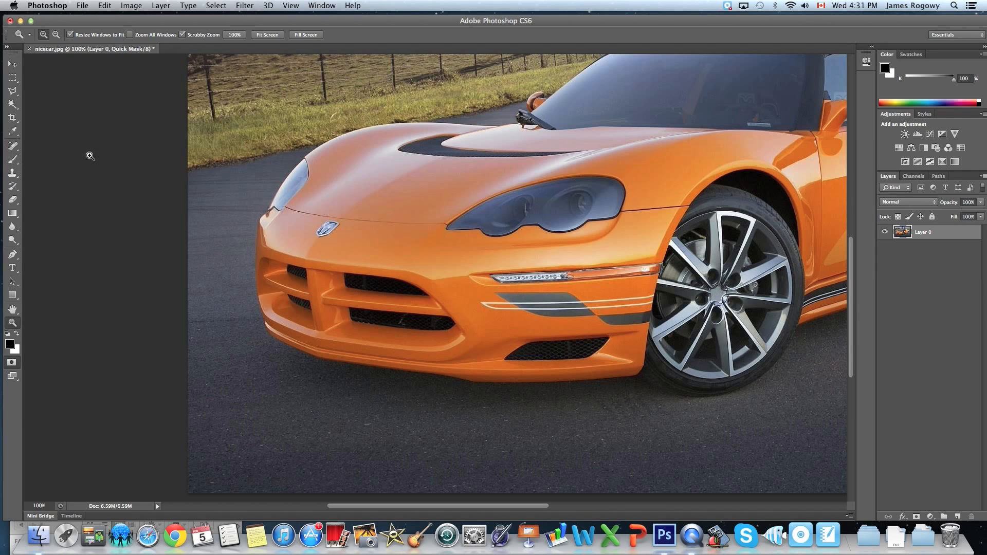
Step: Choose the Brush tool and reduce its size to 200 px
{"action": "left_click", "coordinate": [13, 160]}
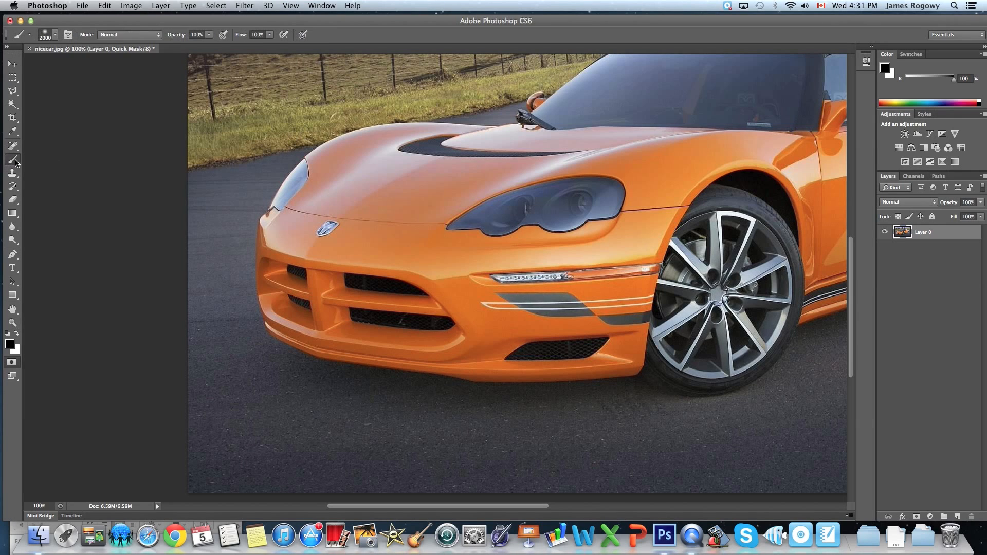
{"action": "key", "text": "bracketleft"}
{"action": "key", "text": "bracketleft"}
{"action": "key", "text": "bracketleft"}
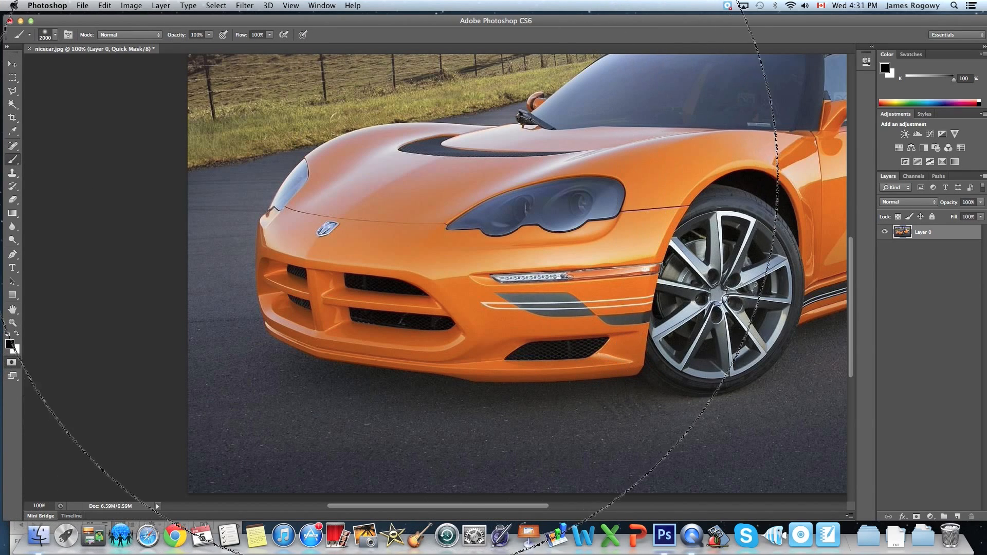
{"action": "key", "text": "bracketleft"}
{"action": "key", "text": "bracketleft"}
{"action": "key", "text": "bracketleft"}
{"action": "key", "text": "bracketleft"}
{"action": "key", "text": "bracketleft"}
{"action": "key", "text": "bracketleft"}
{"action": "key", "text": "bracketleft"}
{"action": "key", "text": "bracketleft"}
{"action": "key", "text": "bracketleft"}
{"action": "key", "text": "bracketleft"}
{"action": "key", "text": "bracketleft"}
{"action": "key", "text": "bracketleft"}
{"action": "key", "text": "bracketleft"}
{"action": "key", "text": "bracketleft"}
{"action": "key", "text": "bracketleft"}
{"action": "key", "text": "bracketleft"}
{"action": "key", "text": "bracketleft"}
{"action": "key", "text": "bracketleft"}
{"action": "key", "text": "bracketleft"}
{"action": "key", "text": "bracketleft"}
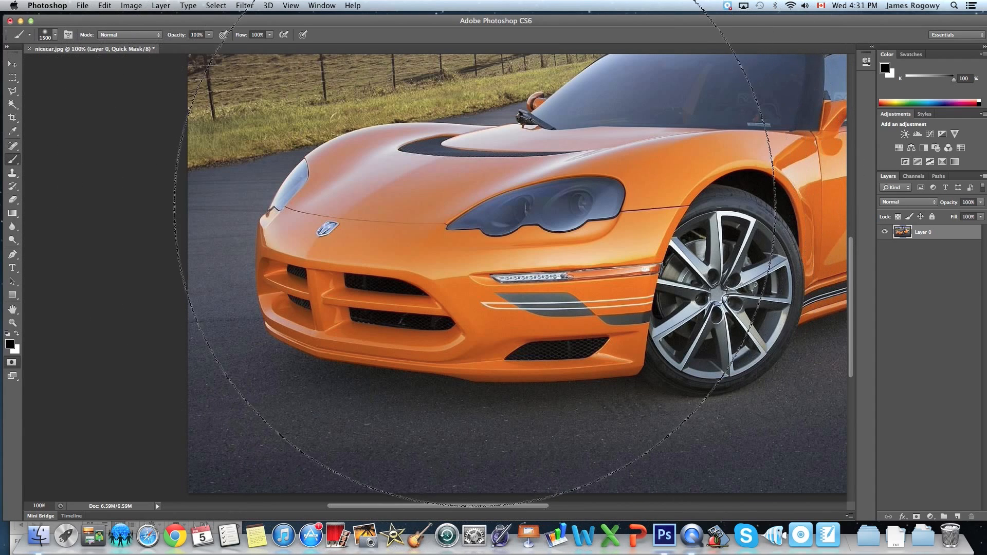
{"action": "key", "text": "bracketright"}
{"action": "key", "text": "bracketright"}
{"action": "key", "text": "bracketright"}
{"action": "key", "text": "bracketright"}
{"action": "key", "text": "bracketright"}
{"action": "key", "text": "bracketright"}
{"action": "key", "text": "bracketright"}
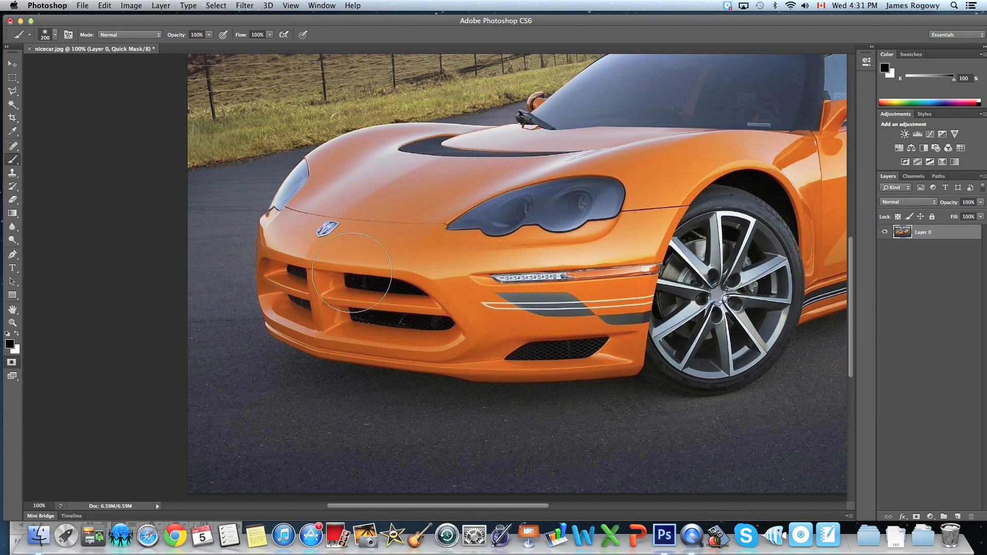
Step: Paint the quick mask with the soft 200 px brush over the car's hood, headlight, front bumper and part of the front wheel
{"action": "mouse_move", "coordinate": [360, 293]}
{"action": "left_mouse_down"}
{"action": "mouse_move", "coordinate": [377, 259]}
{"action": "mouse_move", "coordinate": [540, 205]}
{"action": "mouse_move", "coordinate": [509, 242]}
{"action": "mouse_move", "coordinate": [647, 211]}
{"action": "mouse_move", "coordinate": [503, 201]}
{"action": "left_mouse_up"}
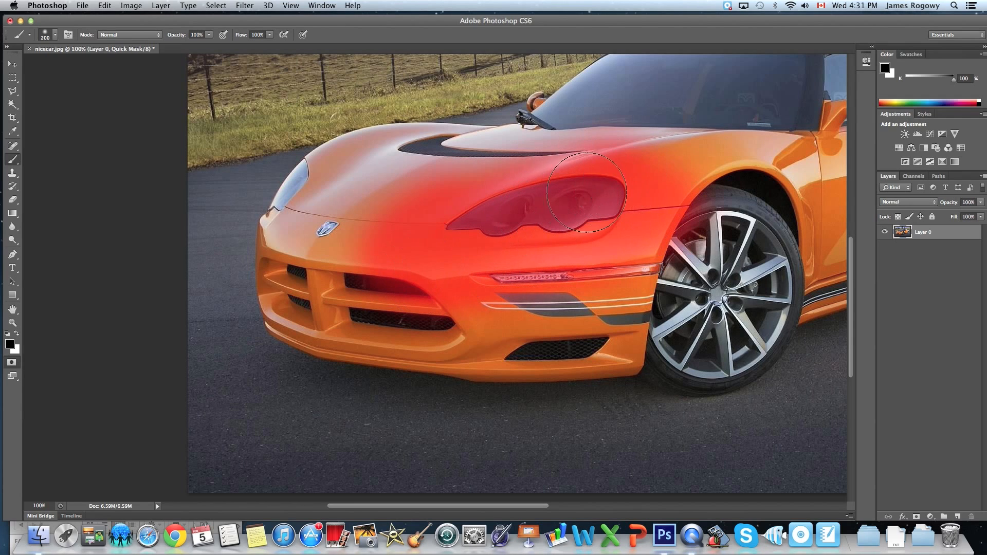
{"action": "left_click", "coordinate": [46, 37]}
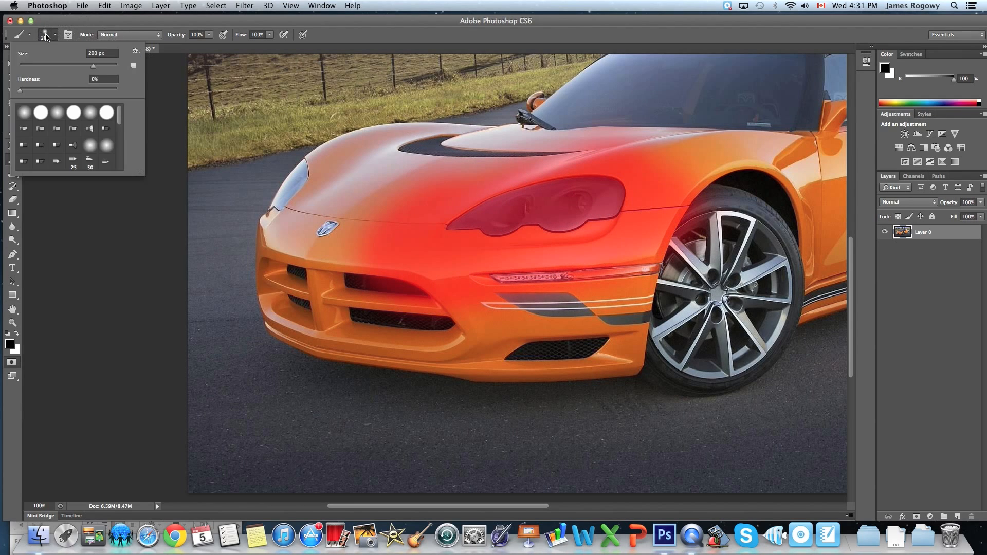
{"action": "left_click", "coordinate": [45, 37]}
{"action": "mouse_move", "coordinate": [616, 228]}
{"action": "left_mouse_down"}
{"action": "mouse_move", "coordinate": [682, 222]}
{"action": "mouse_move", "coordinate": [672, 249]}
{"action": "mouse_move", "coordinate": [710, 247]}
{"action": "mouse_move", "coordinate": [686, 258]}
{"action": "left_mouse_up"}
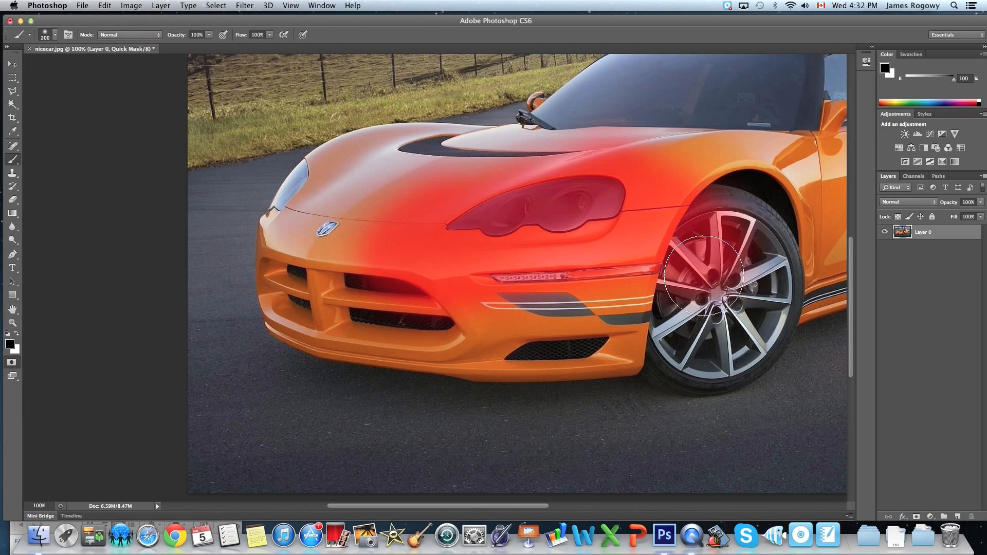
{"action": "mouse_move", "coordinate": [606, 257]}
{"action": "left_mouse_down"}
{"action": "mouse_move", "coordinate": [477, 288]}
{"action": "mouse_move", "coordinate": [575, 269]}
{"action": "mouse_move", "coordinate": [646, 273]}
{"action": "mouse_move", "coordinate": [441, 270]}
{"action": "left_mouse_up"}
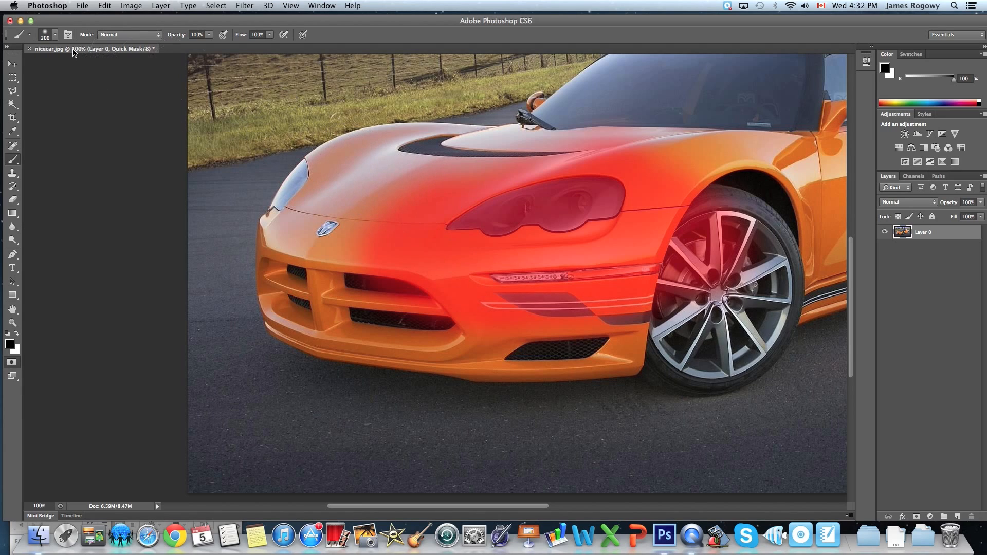
Step: Set the brush hardness to 90% and paint the quick mask over the car's hood badge and upper grille
{"action": "left_click", "coordinate": [45, 36]}
{"action": "left_click_drag", "start_coordinate": [63, 90], "coordinate": [100, 91]}
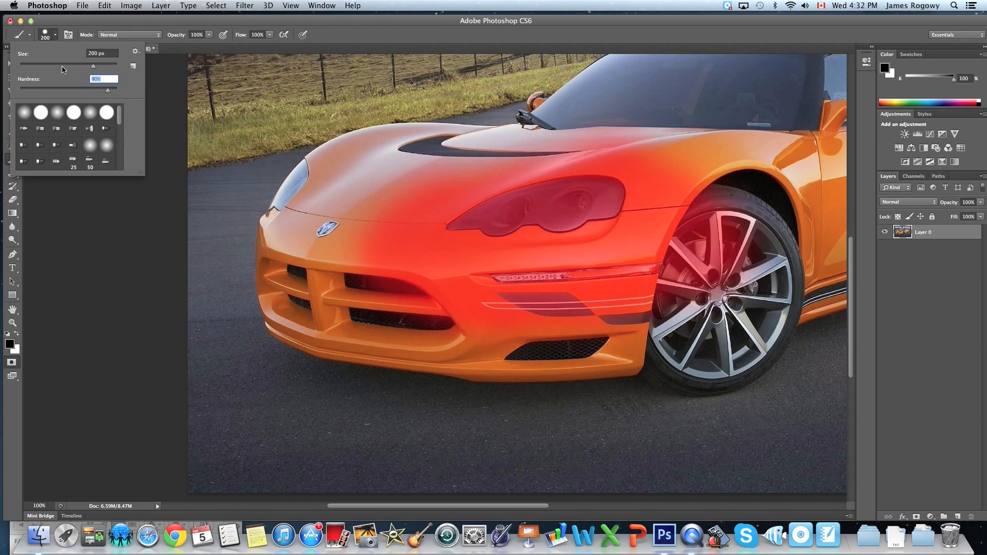
{"action": "left_click", "coordinate": [46, 37]}
{"action": "mouse_move", "coordinate": [431, 229]}
{"action": "left_mouse_down"}
{"action": "mouse_move", "coordinate": [374, 210]}
{"action": "mouse_move", "coordinate": [355, 241]}
{"action": "mouse_move", "coordinate": [428, 200]}
{"action": "mouse_move", "coordinate": [412, 208]}
{"action": "mouse_move", "coordinate": [423, 254]}
{"action": "mouse_move", "coordinate": [415, 267]}
{"action": "mouse_move", "coordinate": [358, 220]}
{"action": "mouse_move", "coordinate": [340, 268]}
{"action": "mouse_move", "coordinate": [365, 202]}
{"action": "mouse_move", "coordinate": [328, 259]}
{"action": "left_mouse_up"}
Step: Set the brush hardness to 0% and paint the quick mask over the fender above the front wheel
{"action": "left_click", "coordinate": [52, 36]}
{"action": "left_click_drag", "start_coordinate": [36, 89], "coordinate": [14, 93]}
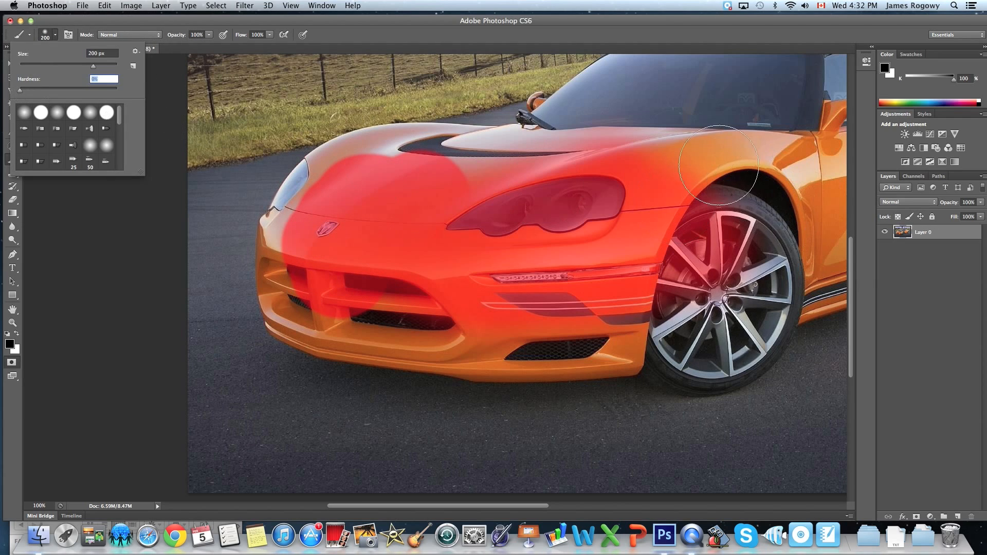
{"action": "mouse_move", "coordinate": [746, 150]}
{"action": "left_mouse_down"}
{"action": "mouse_move", "coordinate": [684, 141]}
{"action": "mouse_move", "coordinate": [763, 161]}
{"action": "mouse_move", "coordinate": [660, 141]}
{"action": "left_mouse_up"}
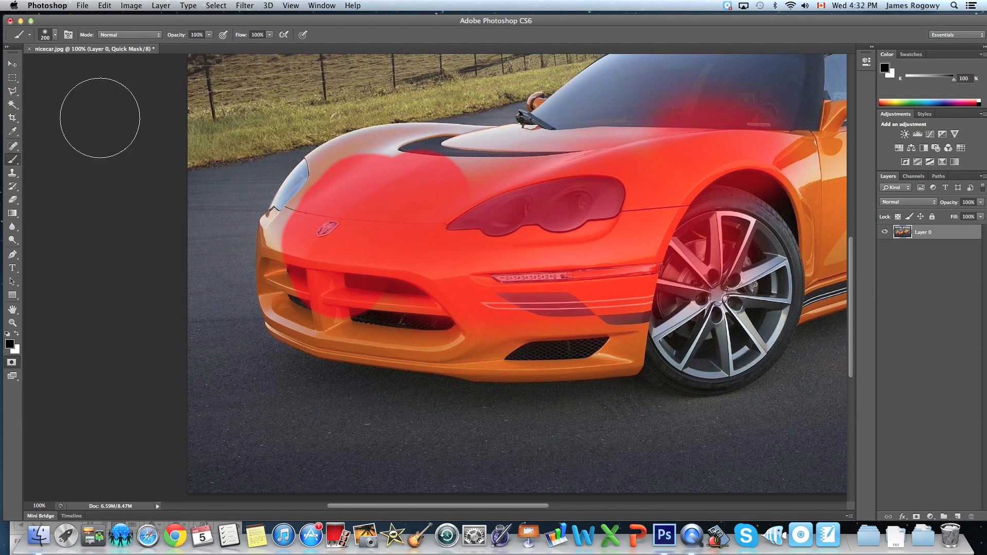
Step: Set the brush to 90% hardness and 125 px, and paint the mask over the remaining hood, front bumper and grille
{"action": "left_click", "coordinate": [45, 35]}
{"action": "left_click_drag", "start_coordinate": [51, 90], "coordinate": [56, 89]}
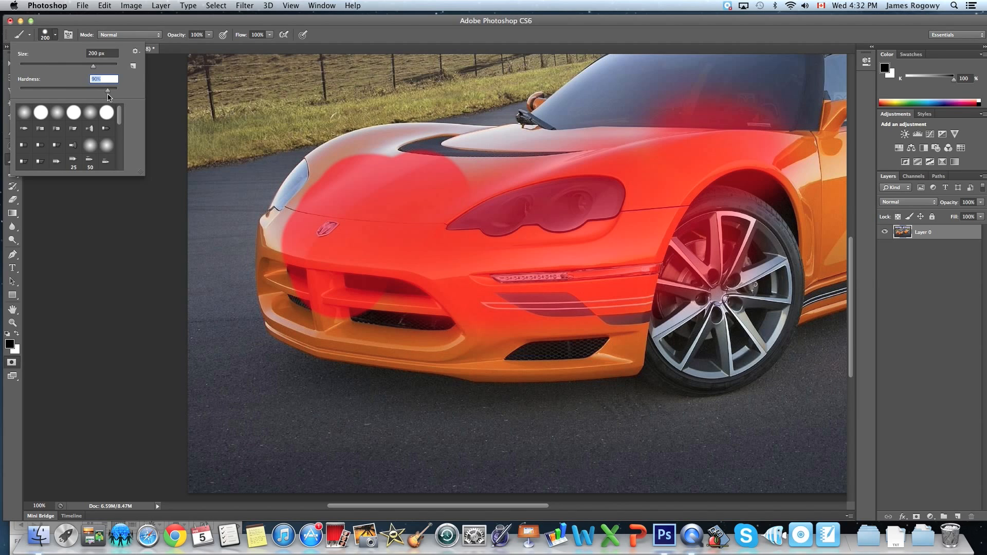
{"action": "left_click", "coordinate": [48, 41]}
{"action": "key", "text": "bracketleft"}
{"action": "key", "text": "bracketleft"}
{"action": "key", "text": "bracketleft"}
{"action": "left_click", "coordinate": [449, 162]}
{"action": "mouse_move", "coordinate": [456, 165]}
{"action": "left_mouse_down"}
{"action": "mouse_move", "coordinate": [587, 170]}
{"action": "mouse_move", "coordinate": [509, 161]}
{"action": "mouse_move", "coordinate": [533, 154]}
{"action": "mouse_move", "coordinate": [498, 160]}
{"action": "mouse_move", "coordinate": [645, 158]}
{"action": "mouse_move", "coordinate": [579, 154]}
{"action": "left_mouse_up"}
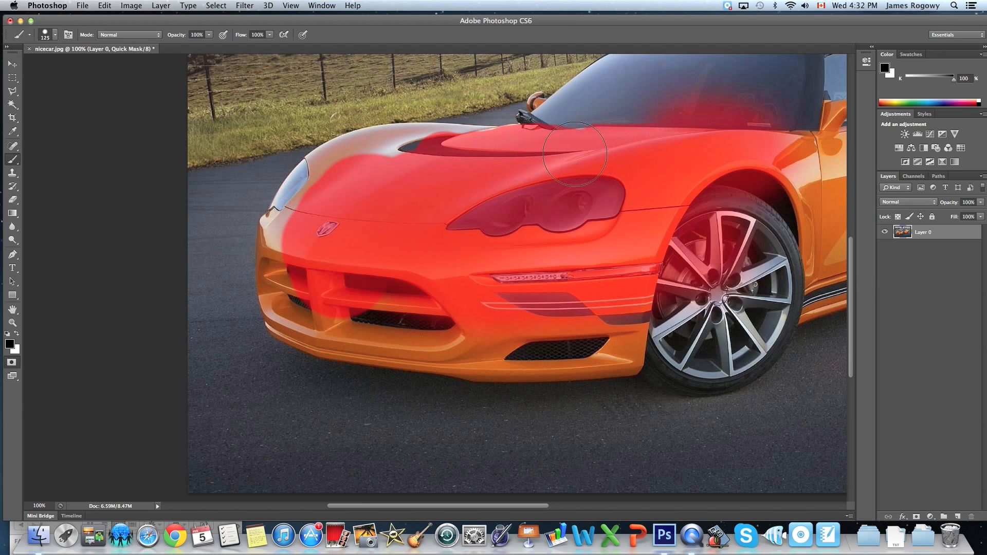
{"action": "mouse_move", "coordinate": [581, 328]}
{"action": "left_mouse_down"}
{"action": "mouse_move", "coordinate": [640, 339]}
{"action": "mouse_move", "coordinate": [599, 352]}
{"action": "mouse_move", "coordinate": [480, 352]}
{"action": "mouse_move", "coordinate": [377, 330]}
{"action": "mouse_move", "coordinate": [313, 288]}
{"action": "mouse_move", "coordinate": [291, 303]}
{"action": "mouse_move", "coordinate": [388, 327]}
{"action": "mouse_move", "coordinate": [339, 328]}
{"action": "mouse_move", "coordinate": [329, 321]}
{"action": "mouse_move", "coordinate": [465, 343]}
{"action": "mouse_move", "coordinate": [375, 333]}
{"action": "left_mouse_up"}
{"action": "left_click_drag", "start_coordinate": [302, 272], "coordinate": [284, 288]}
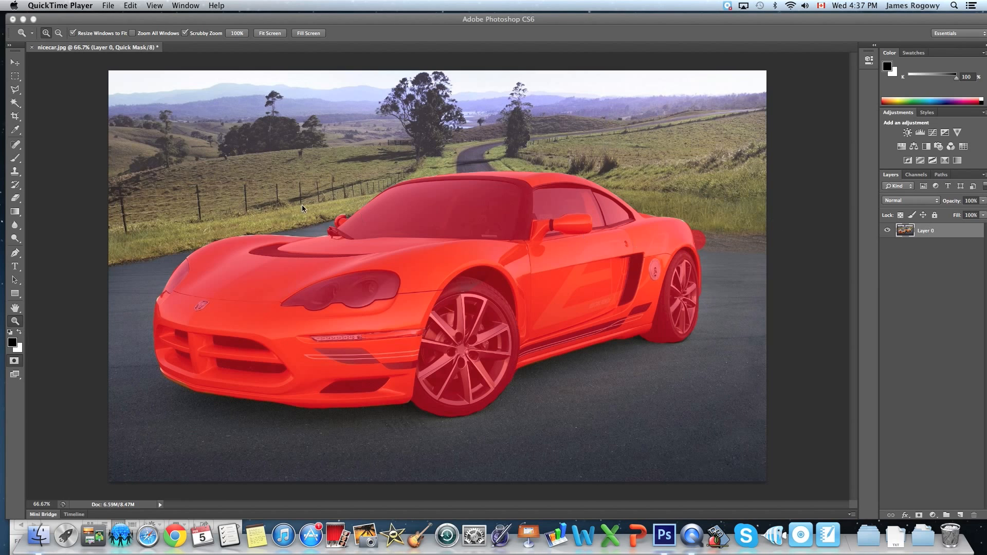
Step: Erase the quick mask overspill beside the car's rear bumper, above the rear wheel
{"action": "left_click", "coordinate": [16, 320]}
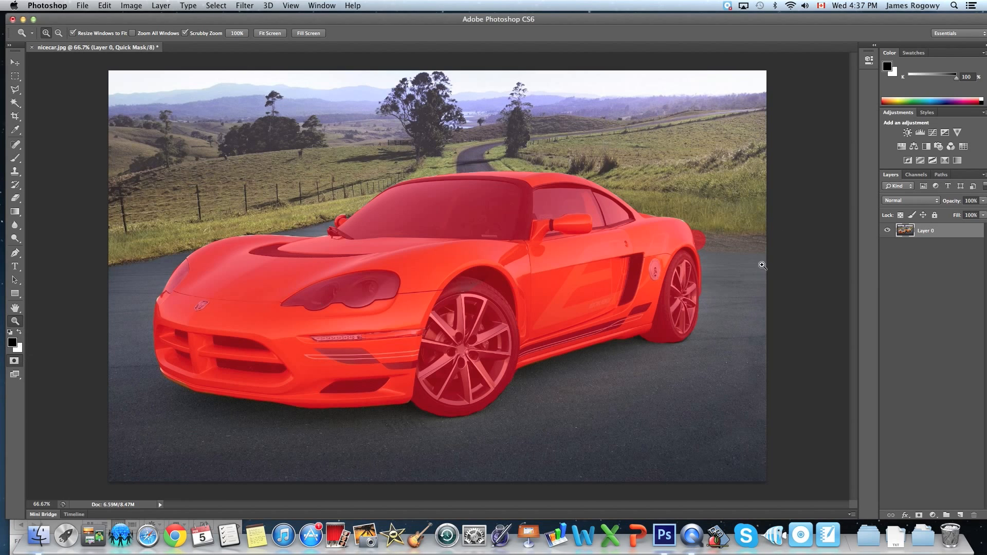
{"action": "double_click", "coordinate": [706, 246]}
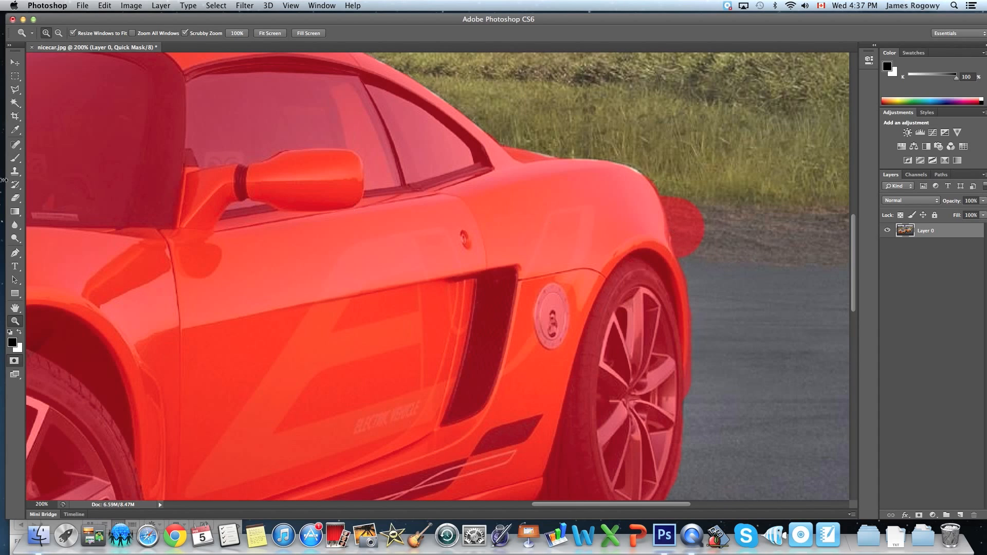
{"action": "left_click", "coordinate": [16, 198]}
{"action": "mouse_move", "coordinate": [661, 236]}
{"action": "left_mouse_down"}
{"action": "mouse_move", "coordinate": [700, 243]}
{"action": "mouse_move", "coordinate": [677, 174]}
{"action": "left_mouse_up"}
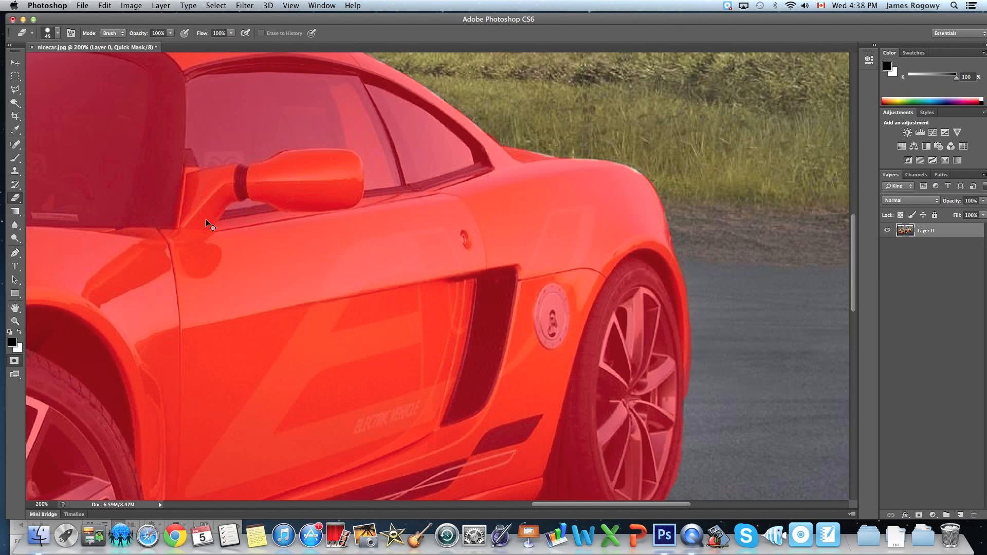
{"action": "key", "text": "super+0"}
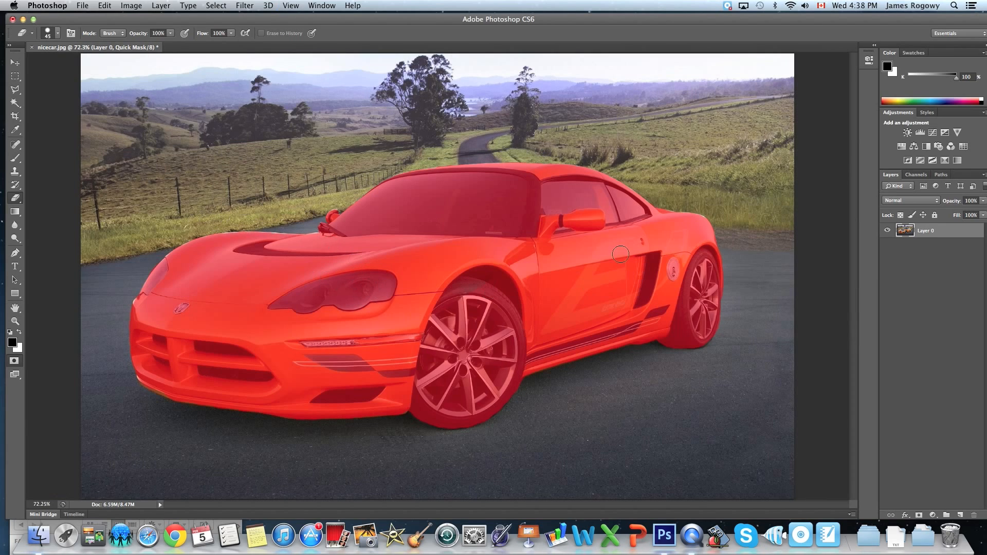
Step: Exit Quick Mask mode and invert the selection so that only the car is selected
{"action": "left_click", "coordinate": [15, 158]}
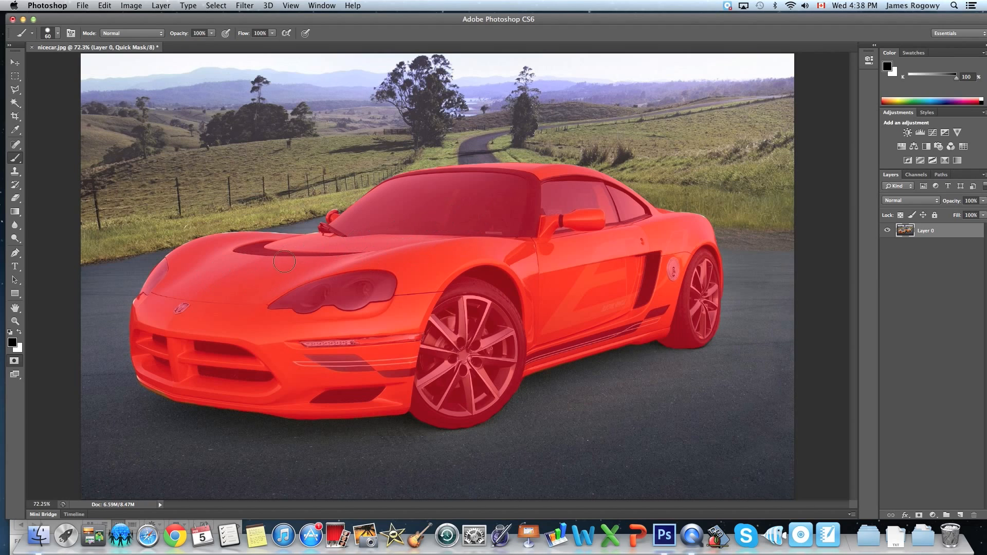
{"action": "left_click", "coordinate": [16, 362]}
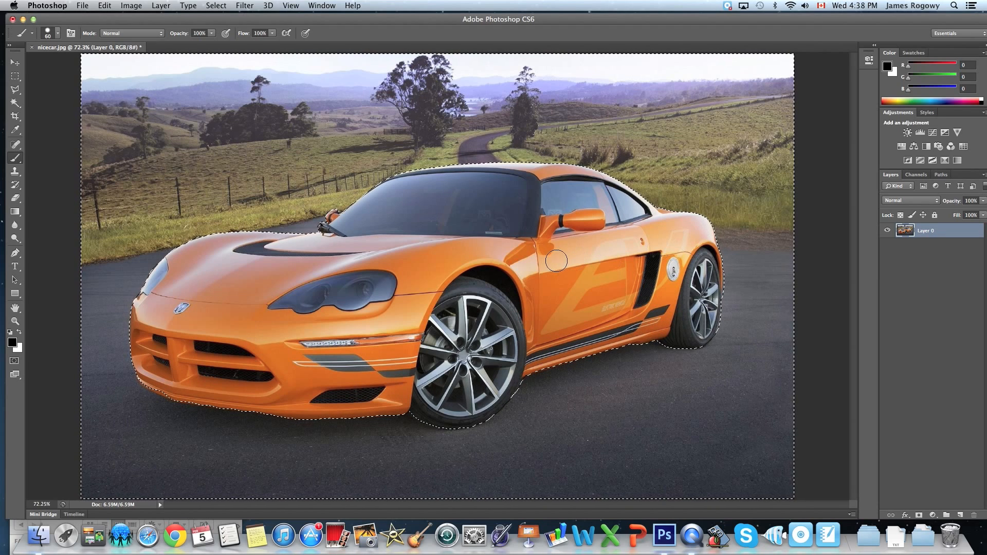
{"action": "left_click", "coordinate": [222, 4]}
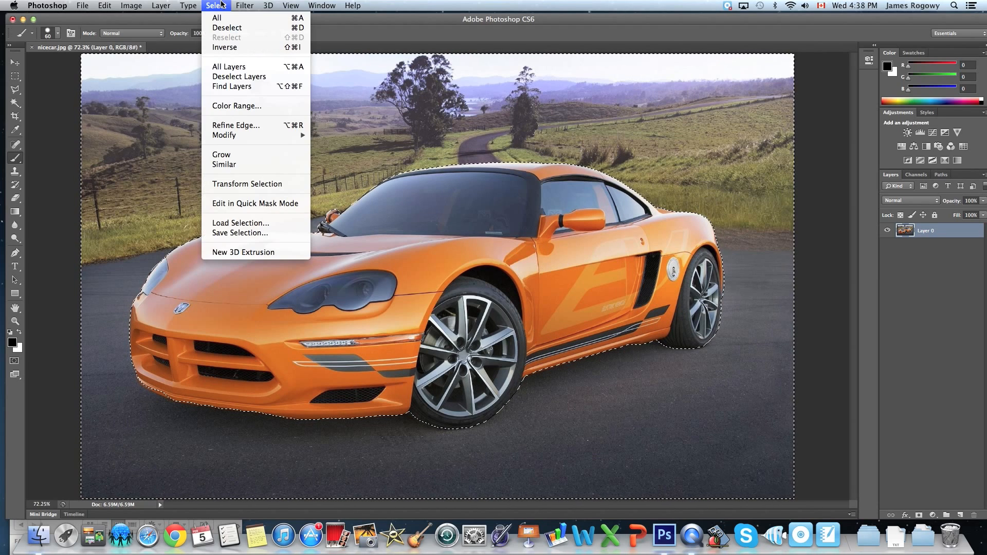
{"action": "left_click", "coordinate": [227, 48]}
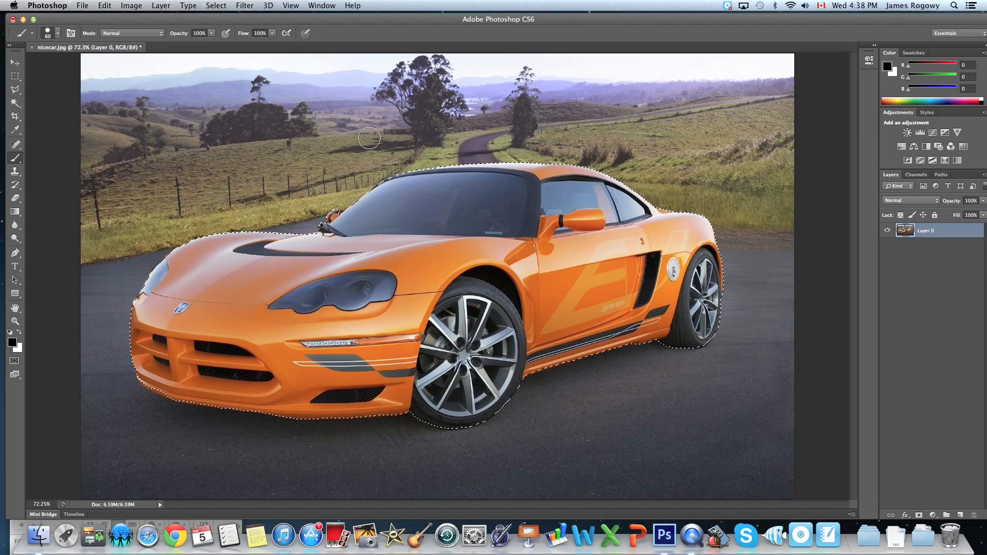
Step: Open ghetto.jpg from the WED TUTORIALS folder as a second document and fit it in view
{"action": "left_click_drag", "start_coordinate": [370, 18], "coordinate": [387, 227]}
{"action": "left_click_drag", "start_coordinate": [385, 85], "coordinate": [668, 537]}
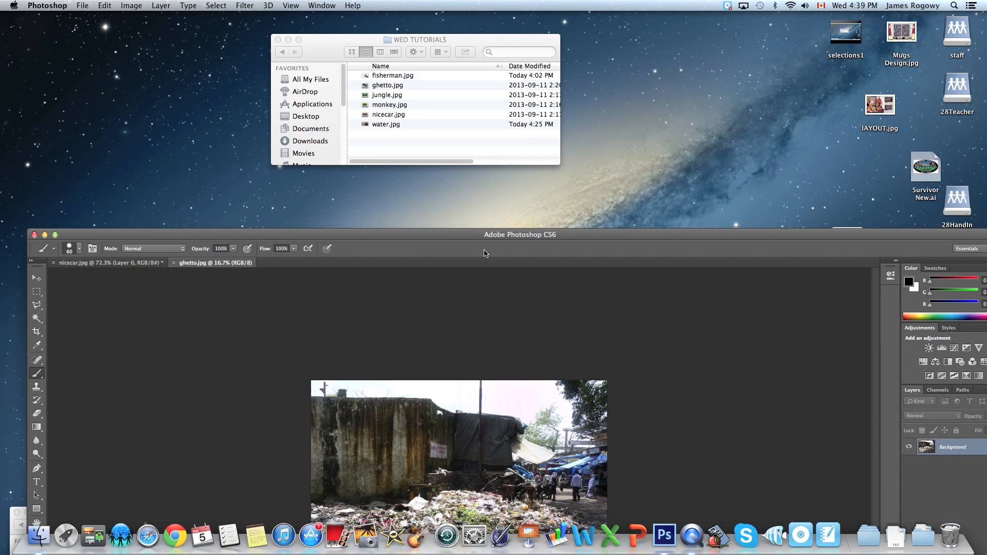
{"action": "left_click_drag", "start_coordinate": [468, 236], "coordinate": [464, 34]}
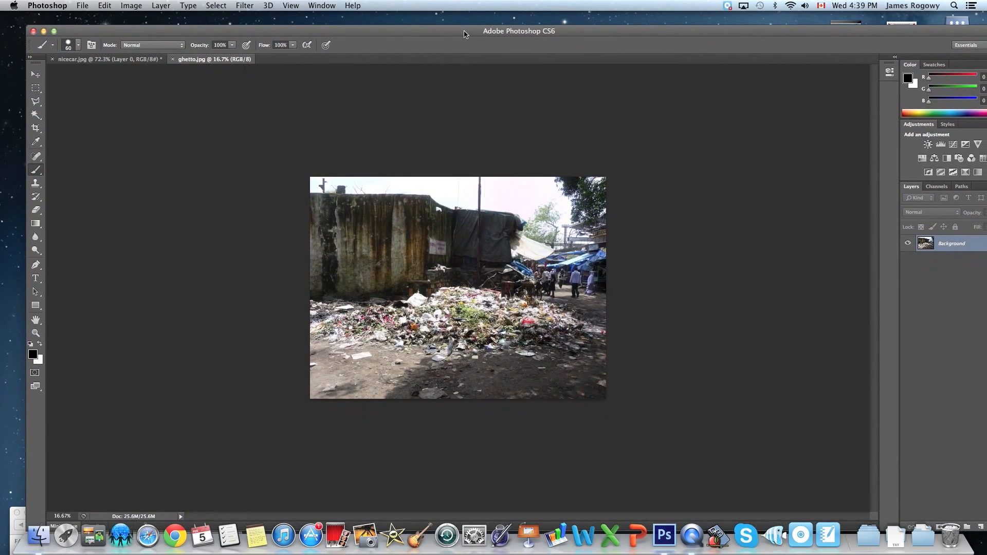
{"action": "key", "text": "super+0"}
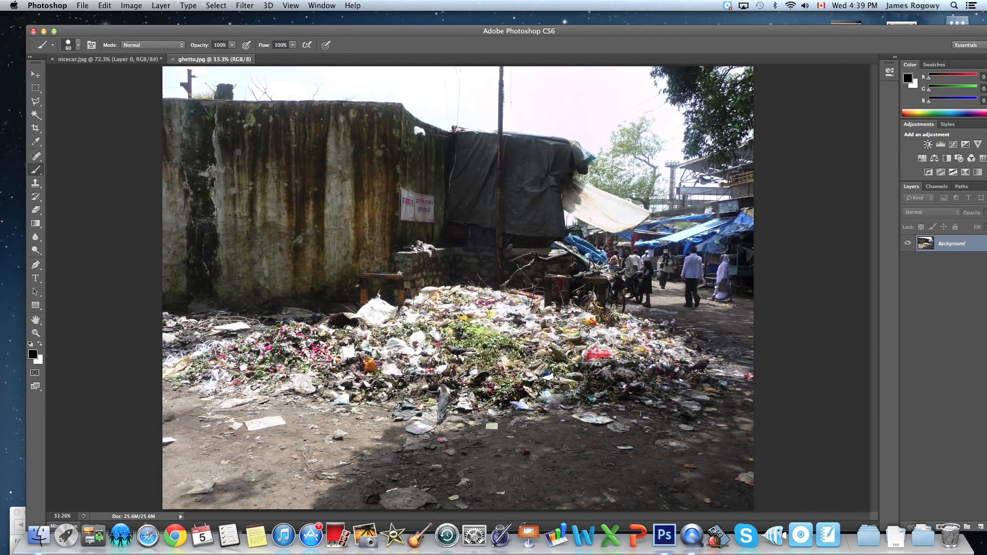
Step: Move the selected car from nicecar.jpg into ghetto.jpg with the Move tool, placing it in front of the garbage pile
{"action": "left_click", "coordinate": [116, 60]}
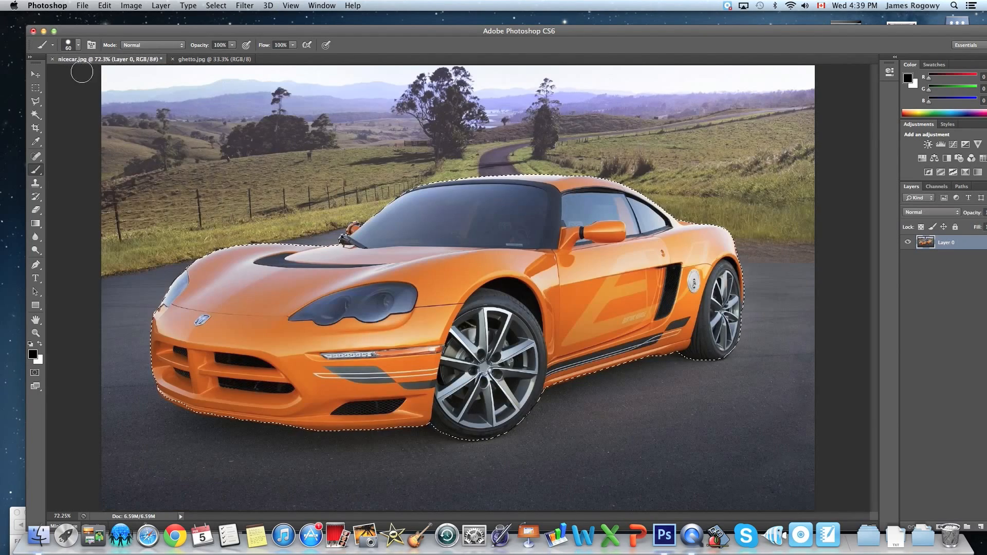
{"action": "left_click", "coordinate": [36, 74]}
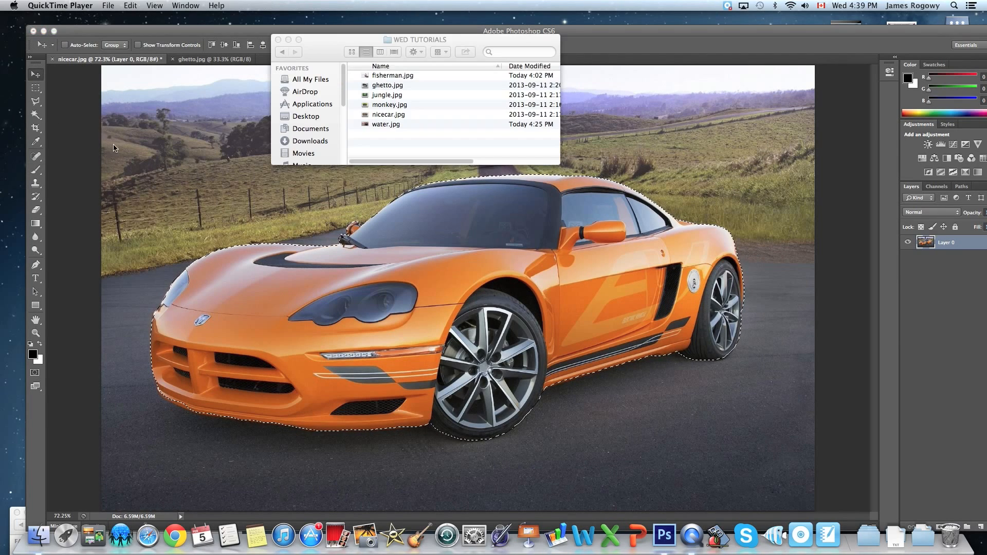
{"action": "left_click", "coordinate": [106, 31]}
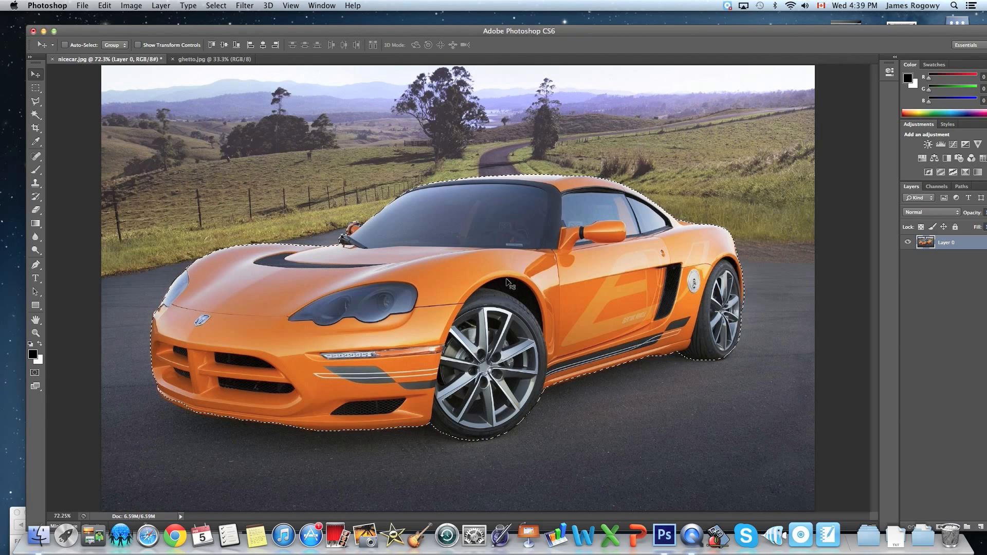
{"action": "left_click_drag", "start_coordinate": [507, 280], "coordinate": [225, 60]}
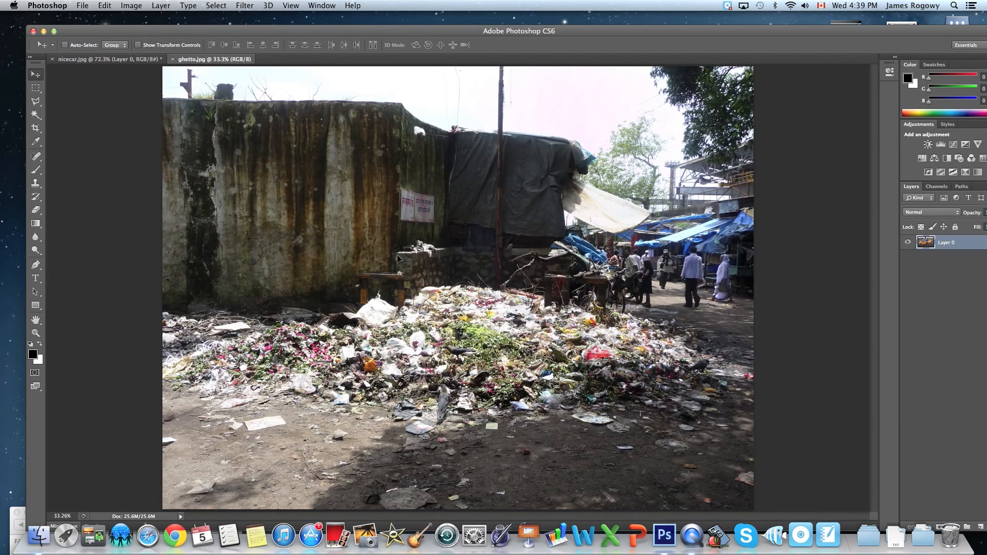
{"action": "left_click_drag", "start_coordinate": [513, 392], "coordinate": [468, 364]}
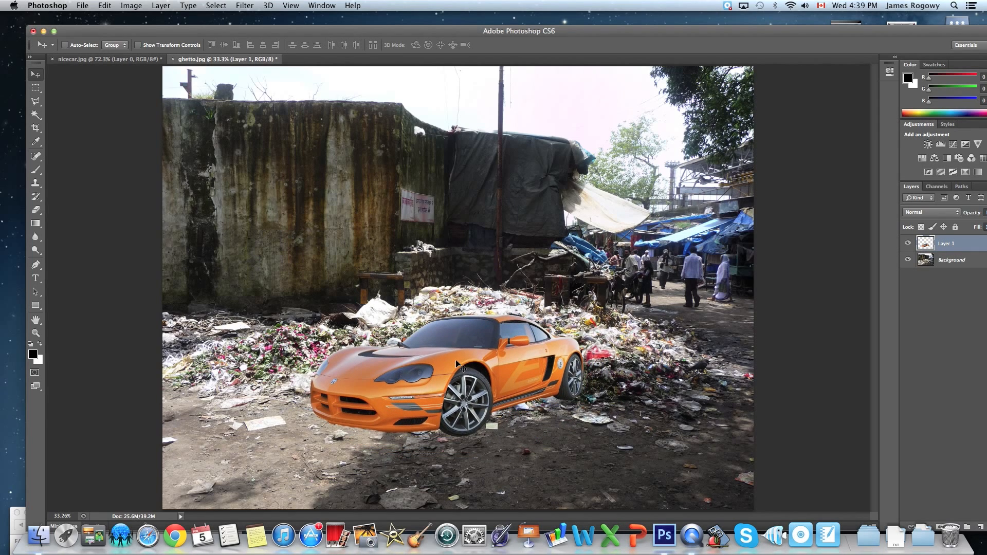
Step: Scale the car layer to about 164% and reposition it on the ground at the image's lower right
{"action": "key", "text": "cmd+t"}
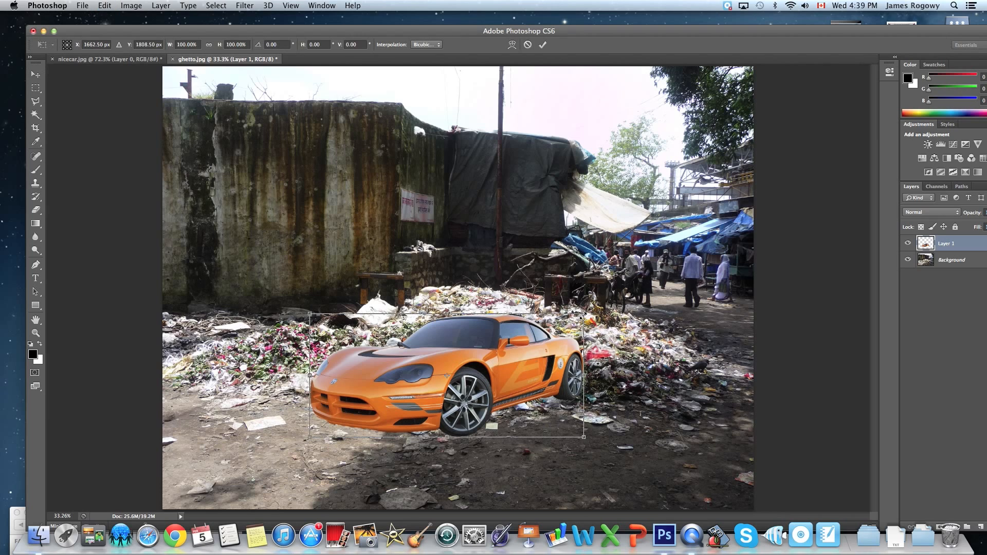
{"action": "left_click_drag", "start_coordinate": [585, 314], "coordinate": [760, 231]}
{"action": "left_click_drag", "start_coordinate": [591, 276], "coordinate": [468, 311]}
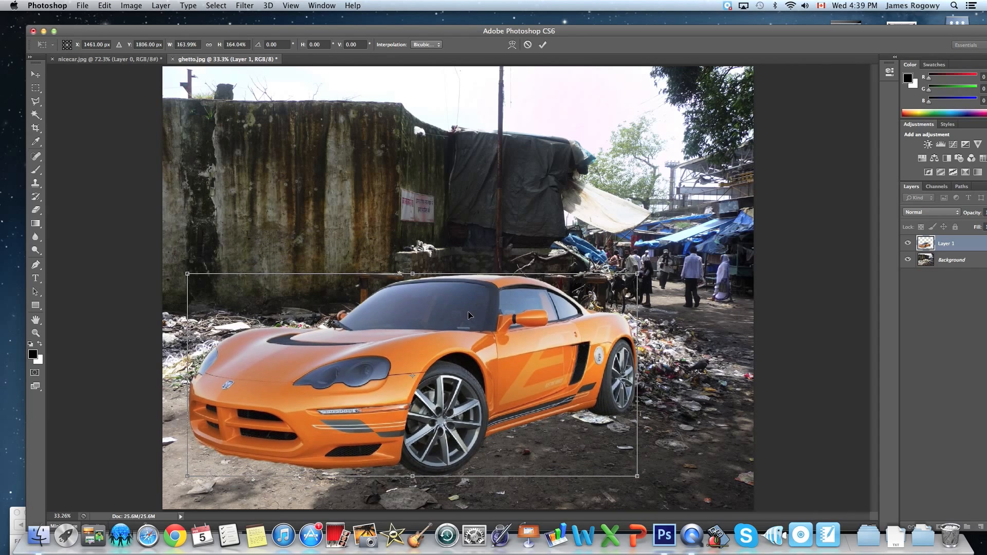
{"action": "key", "text": "Return"}
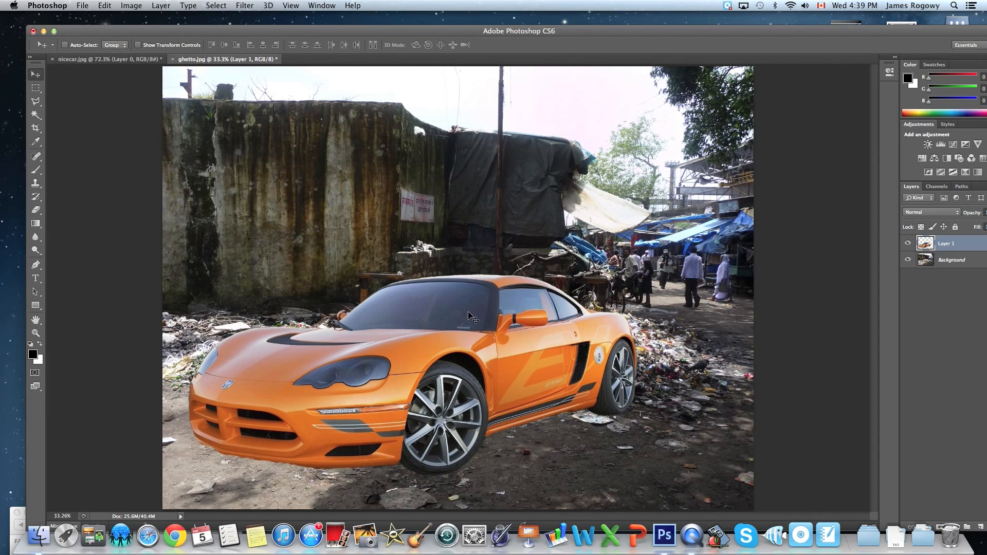
{"action": "left_click_drag", "start_coordinate": [464, 330], "coordinate": [564, 344]}
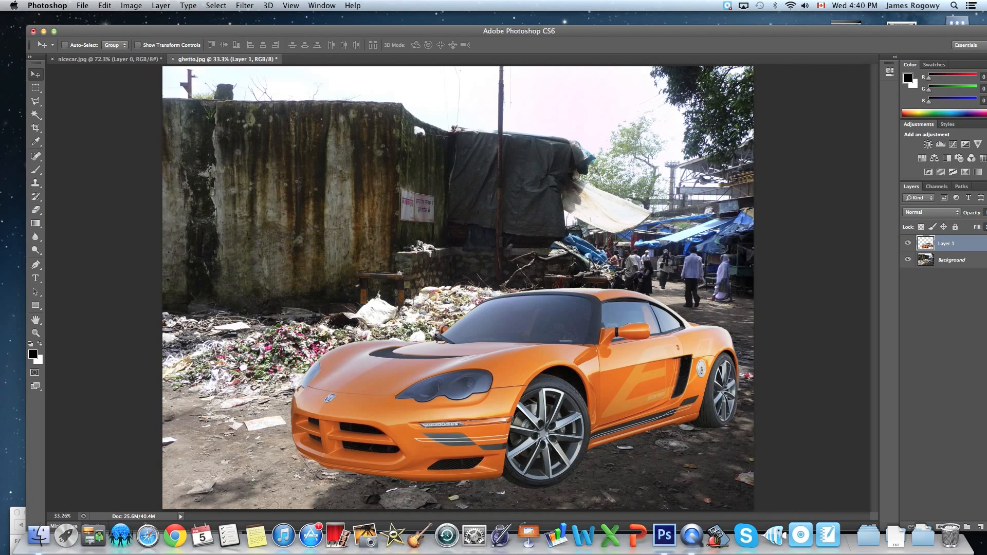
Step: Save the composite to the Desktop as ghetto.psd in Photoshop format with layers and maximum compatibility
{"action": "left_click", "coordinate": [82, 6]}
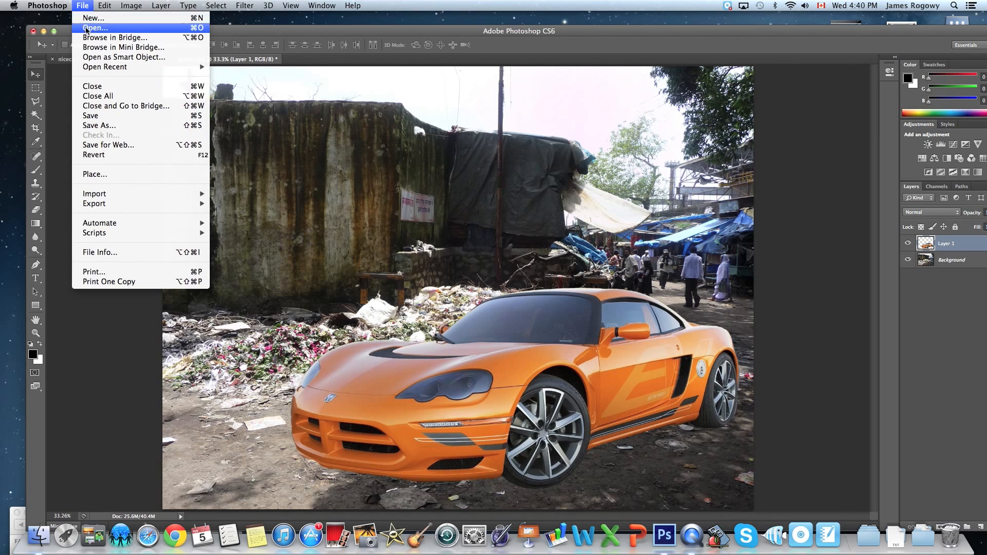
{"action": "left_click", "coordinate": [95, 126]}
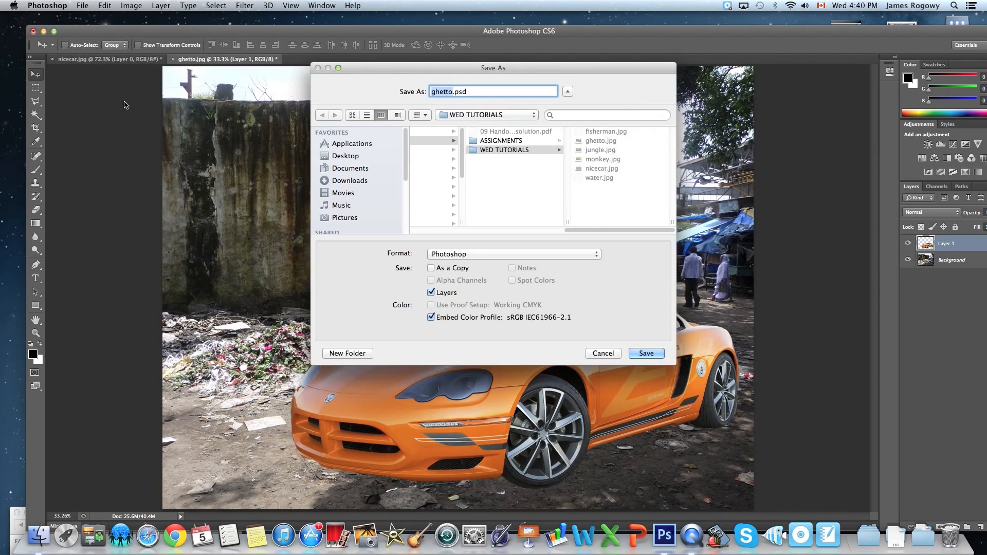
{"action": "left_click", "coordinate": [338, 157]}
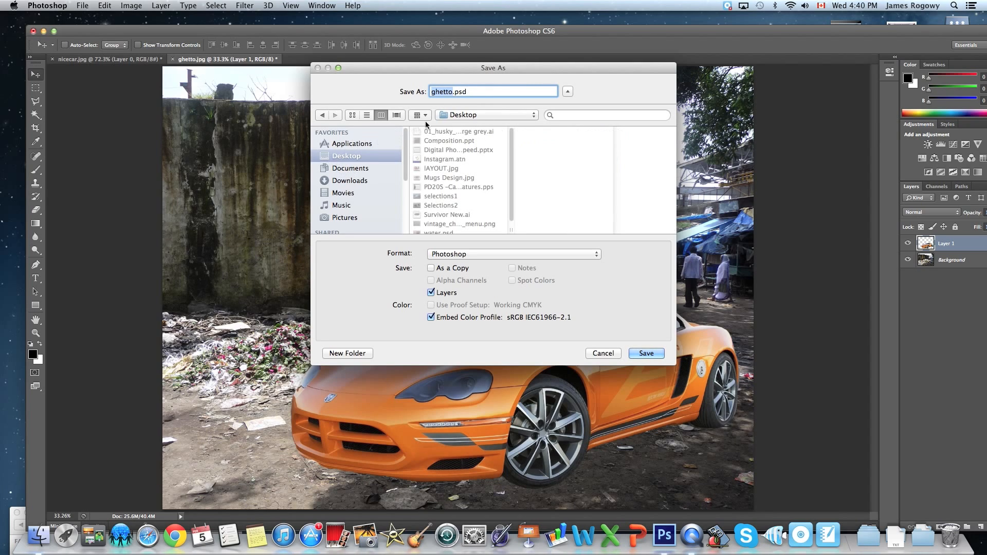
{"action": "left_click", "coordinate": [648, 354]}
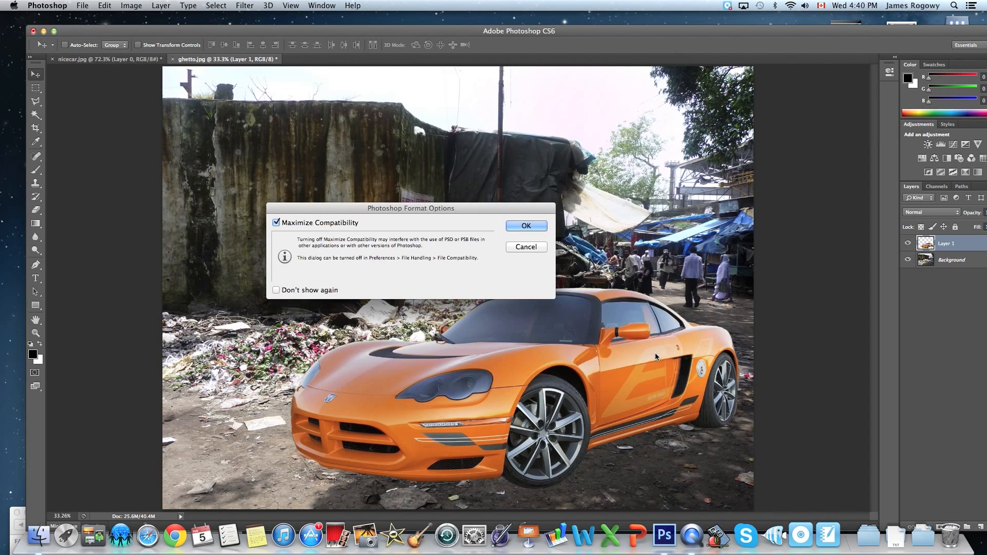
{"action": "left_click", "coordinate": [522, 230]}
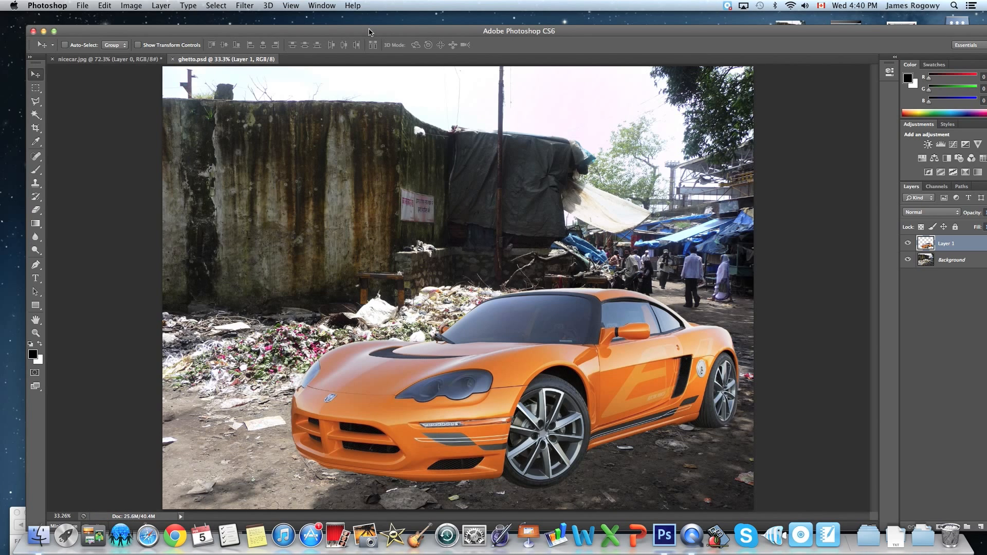
Step: Close ghetto.psd and close nicecar.jpg without saving its changes
{"action": "left_click_drag", "start_coordinate": [369, 32], "coordinate": [380, 50]}
{"action": "left_click", "coordinate": [183, 78]}
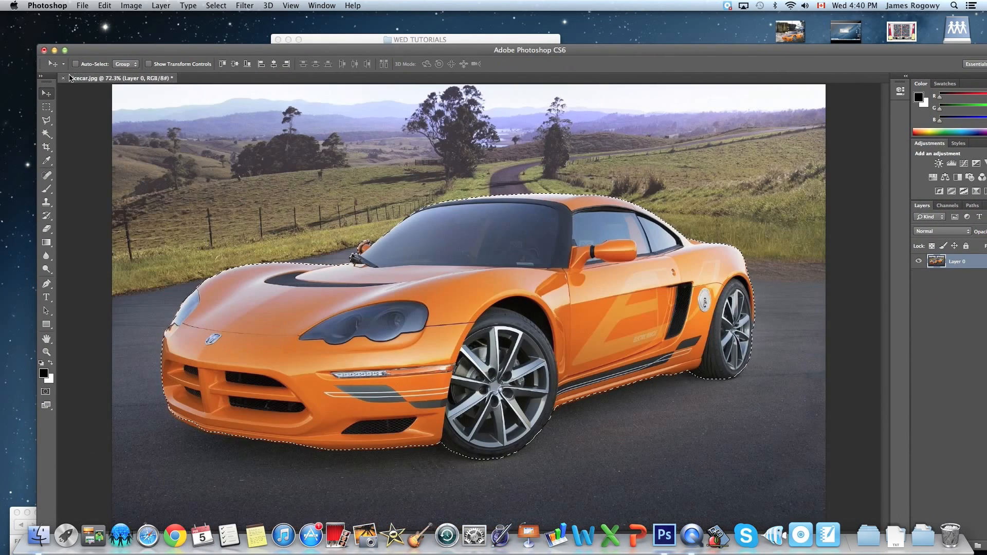
{"action": "left_click", "coordinate": [64, 78]}
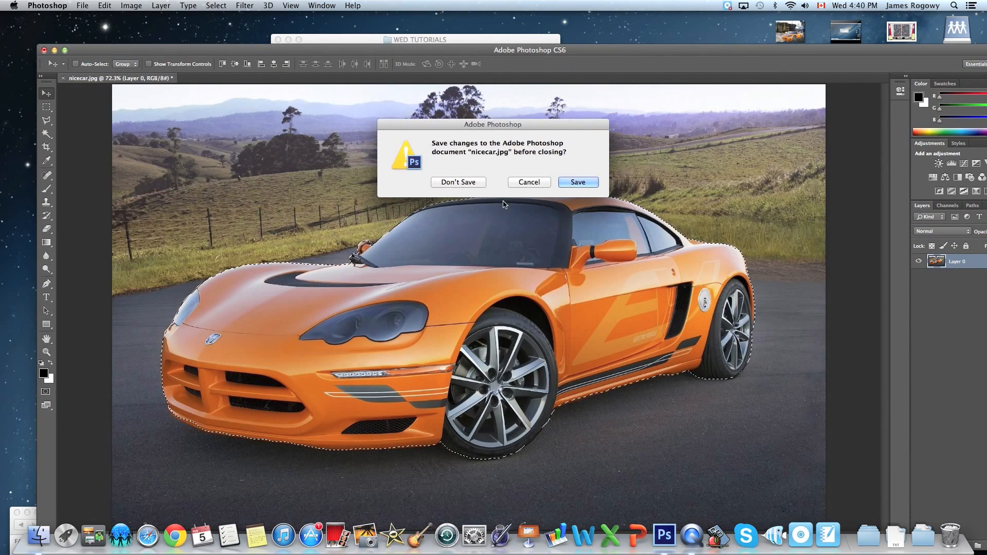
{"action": "left_click", "coordinate": [459, 181]}
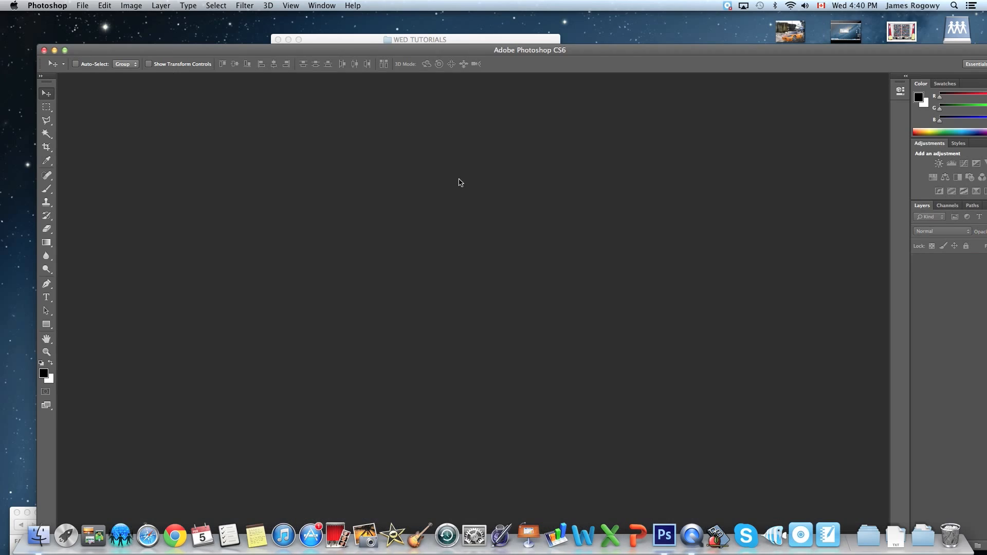
Step: Open monkey.jpg from the WED TUTORIALS folder in Photoshop and convert its Background into an unlocked layer named Layer 0
{"action": "left_click", "coordinate": [367, 38]}
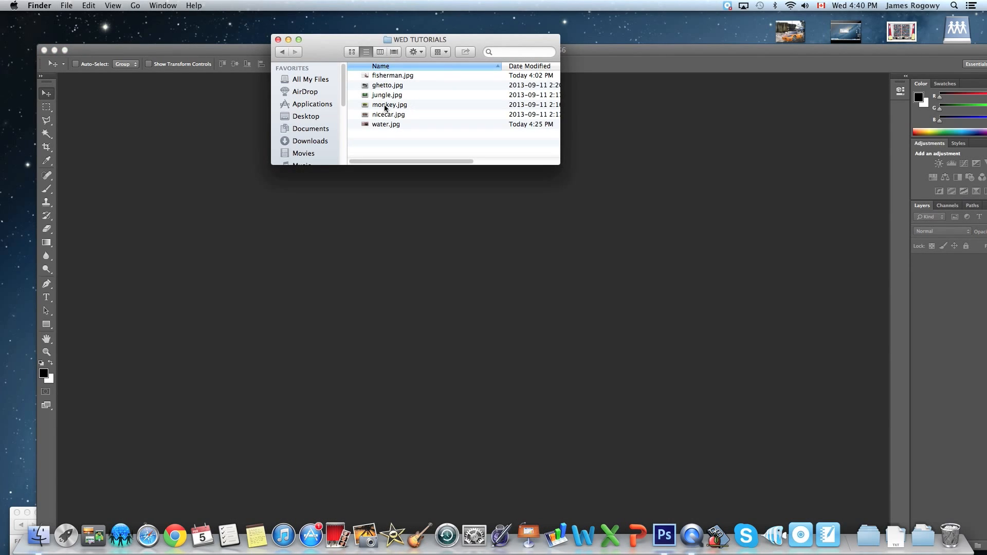
{"action": "left_click_drag", "start_coordinate": [387, 105], "coordinate": [664, 537]}
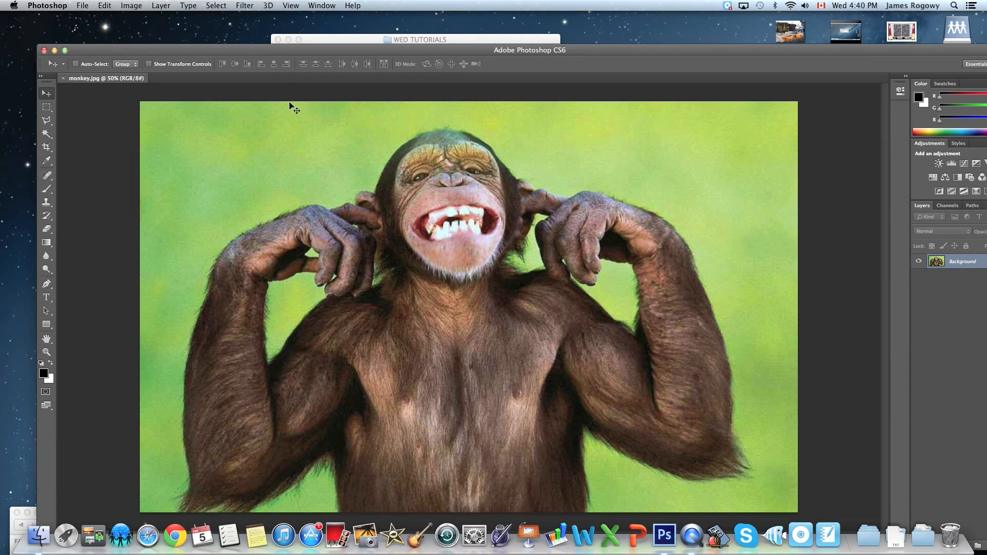
{"action": "double_click", "coordinate": [296, 52]}
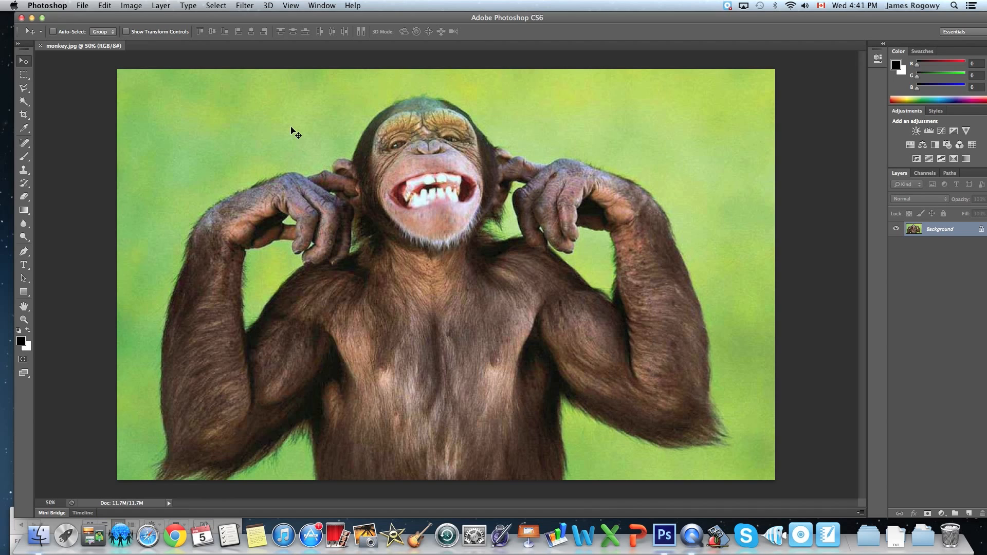
{"action": "left_click_drag", "start_coordinate": [352, 23], "coordinate": [343, 23]}
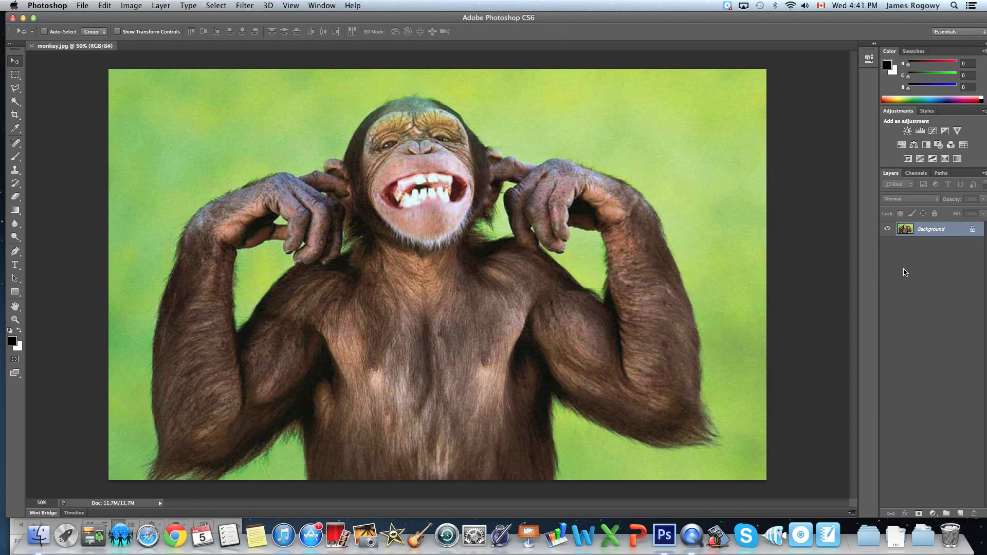
{"action": "double_click", "coordinate": [951, 234]}
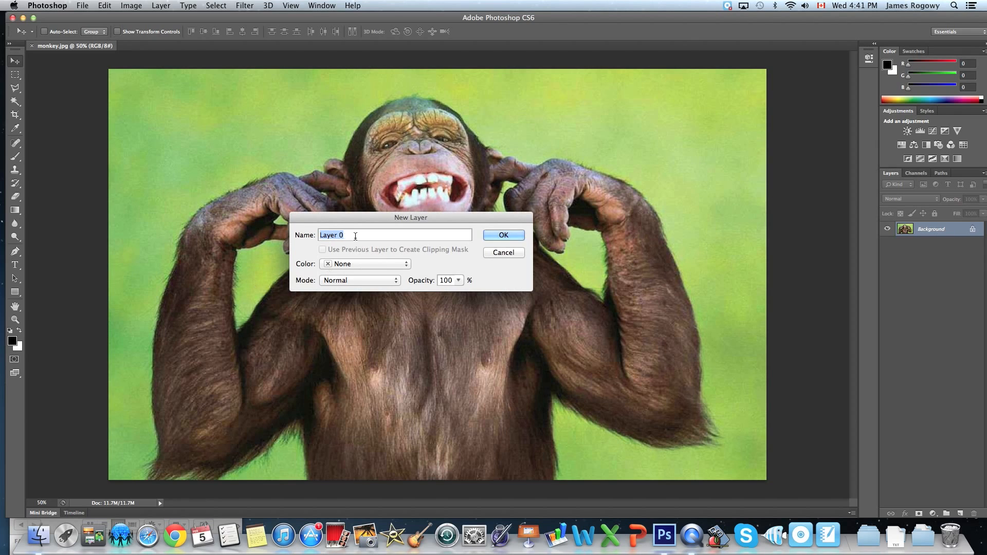
{"action": "left_click", "coordinate": [496, 235]}
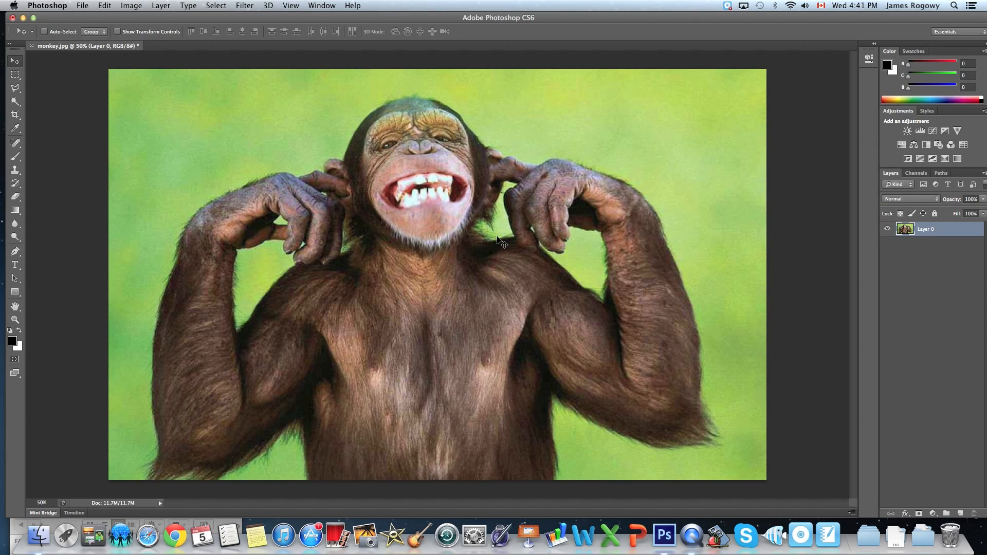
Step: Start selecting the green background above the monkey's raised arm with the Magic Wand at tolerance 10
{"action": "left_click", "coordinate": [19, 104]}
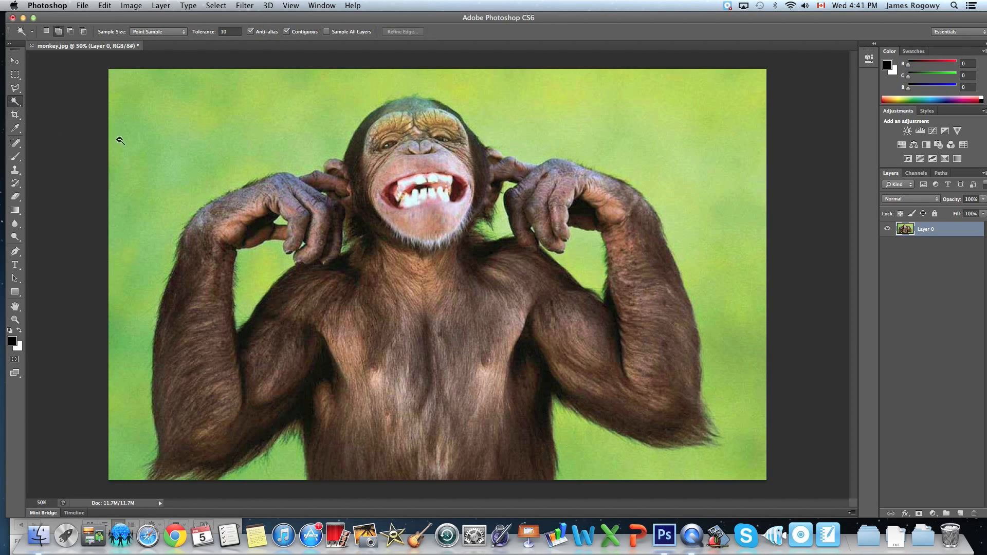
{"action": "left_click", "coordinate": [190, 111]}
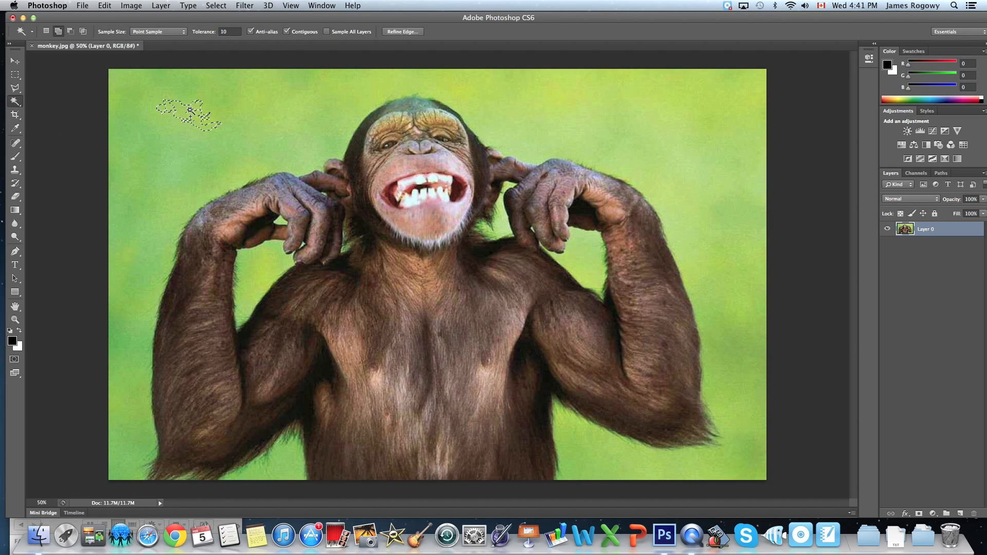
{"action": "left_click", "coordinate": [220, 117]}
{"action": "left_click", "coordinate": [194, 87]}
{"action": "left_click", "coordinate": [224, 75]}
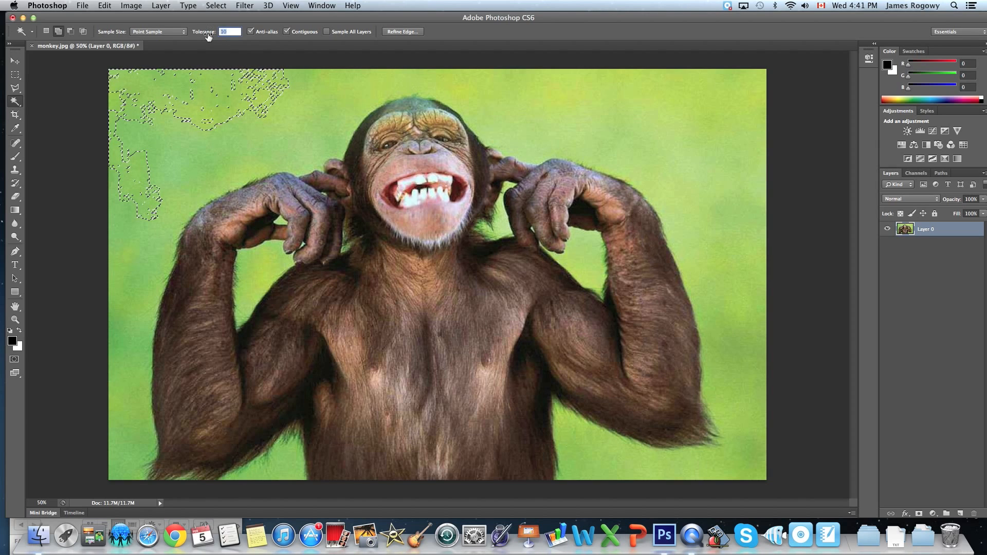
Step: Set the Magic Wand tolerance to 30 and add the green areas around the monkey's head and outer arms to the selection
{"action": "type", "text": "30"}
{"action": "key", "text": "Return"}
{"action": "left_click", "coordinate": [319, 110]}
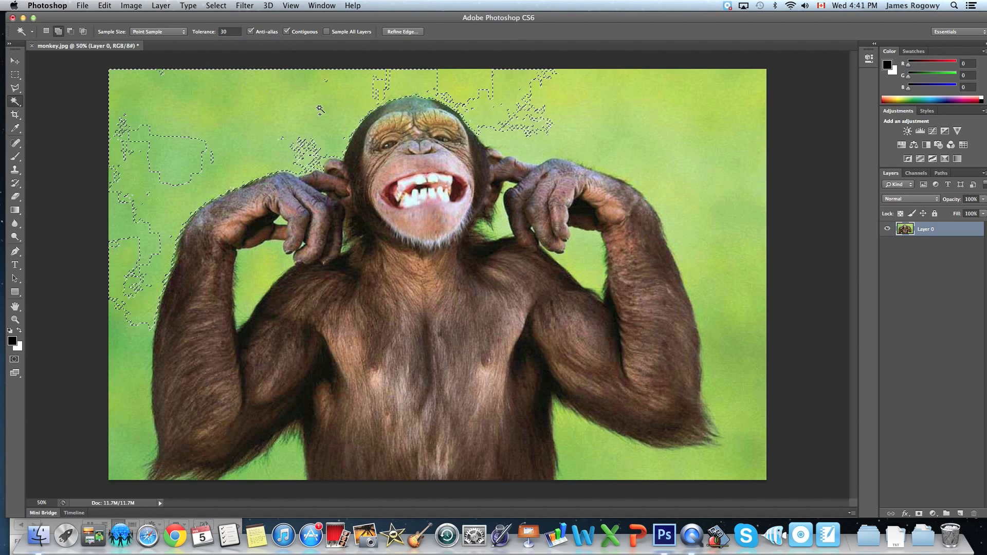
{"action": "left_click", "coordinate": [121, 226]}
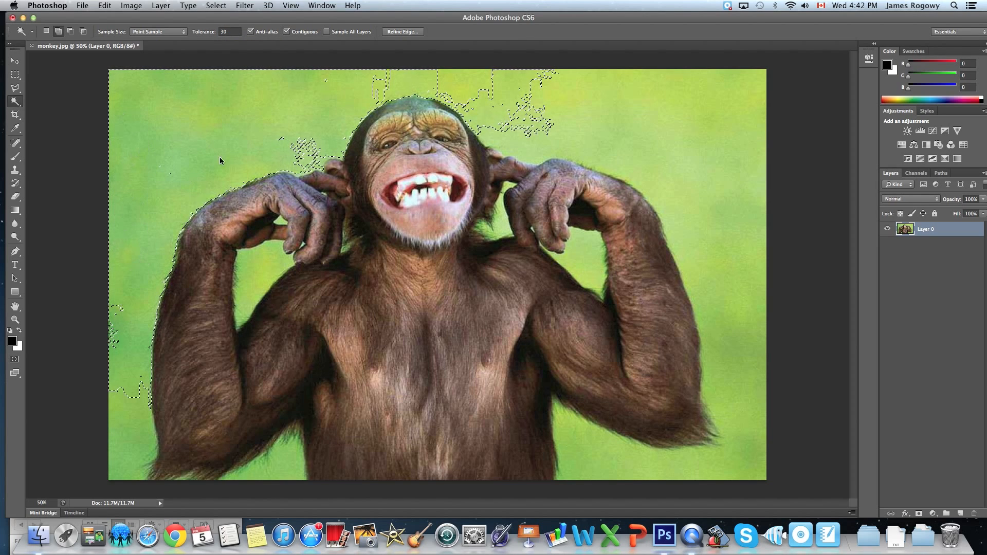
{"action": "left_click", "coordinate": [457, 103]}
{"action": "left_click", "coordinate": [591, 129]}
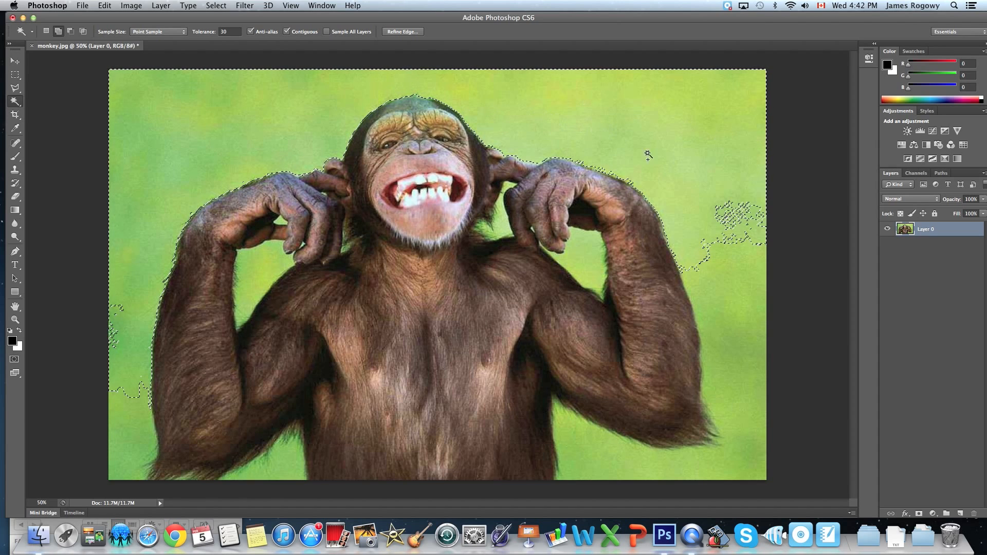
{"action": "left_click", "coordinate": [732, 248]}
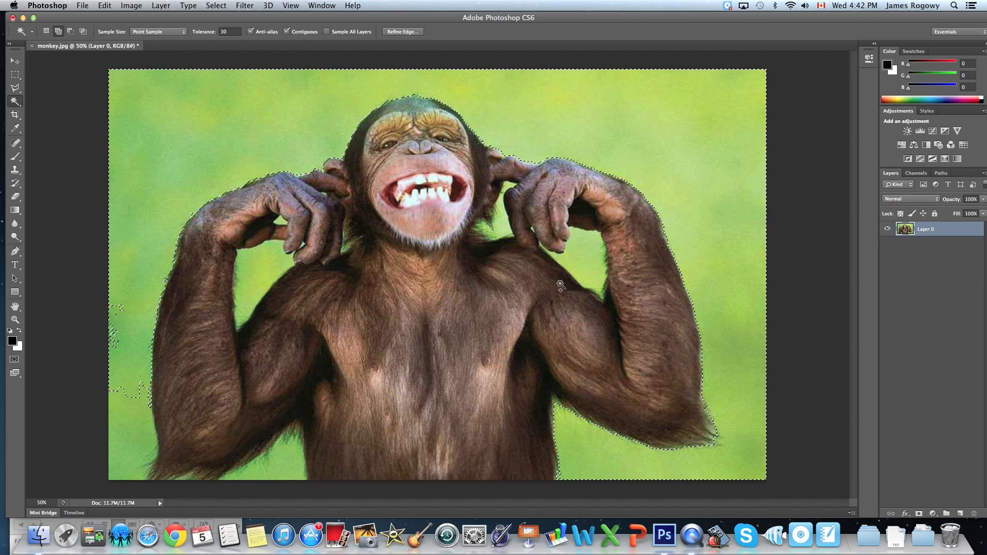
Step: Add the gaps between arms, neck and shoulders and the leftover green patches near the image's lower-left area to the selection
{"action": "left_click", "coordinate": [580, 262]}
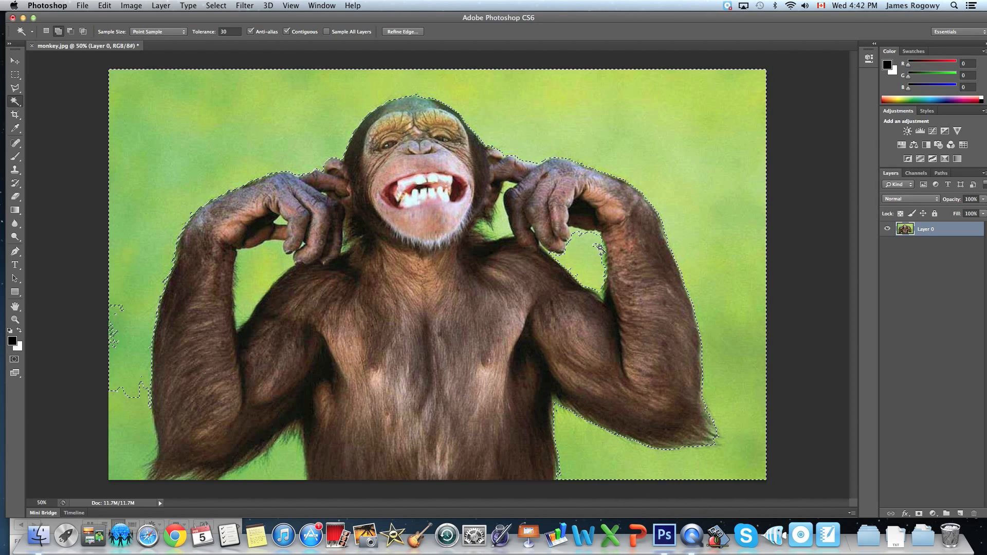
{"action": "left_click", "coordinate": [501, 228]}
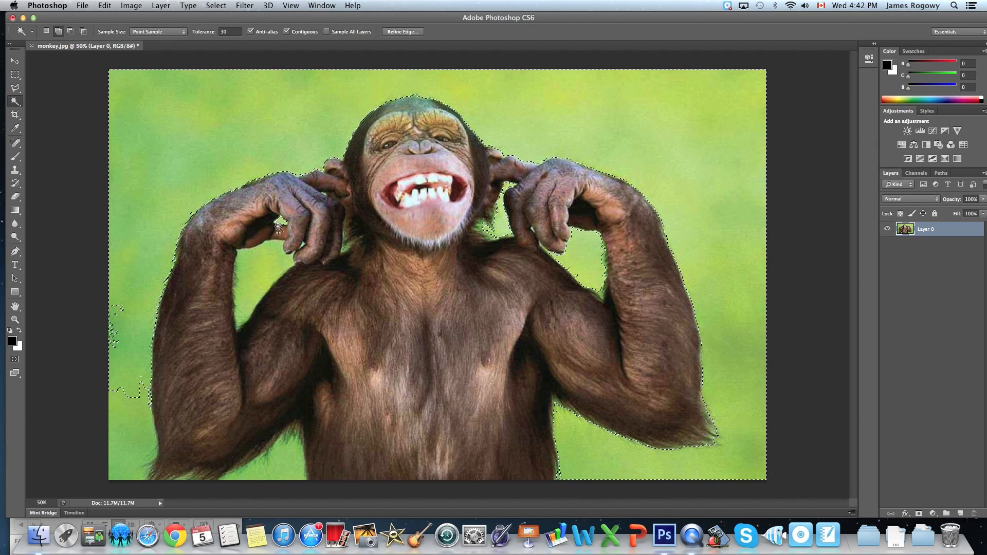
{"action": "left_click", "coordinate": [256, 274]}
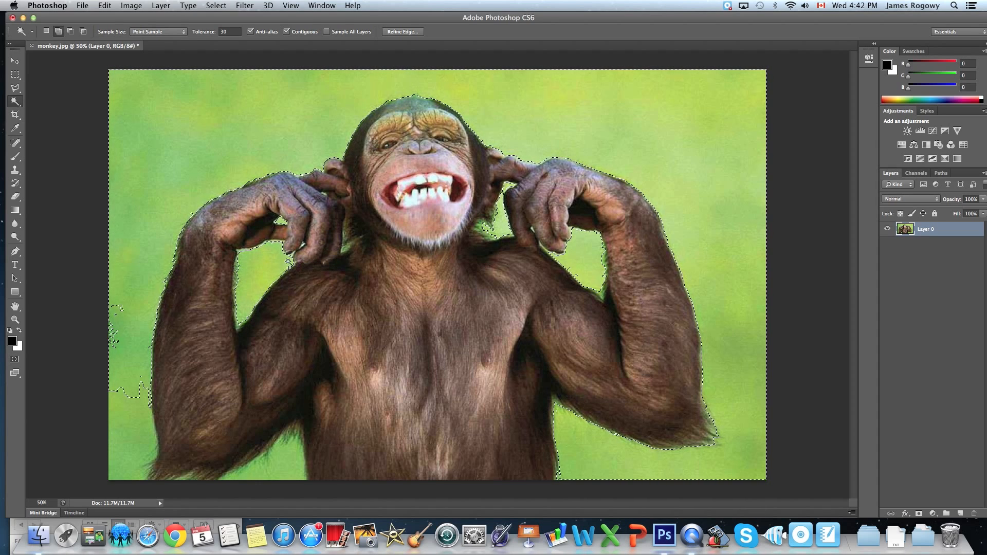
{"action": "left_click", "coordinate": [118, 455]}
{"action": "left_click", "coordinate": [115, 468]}
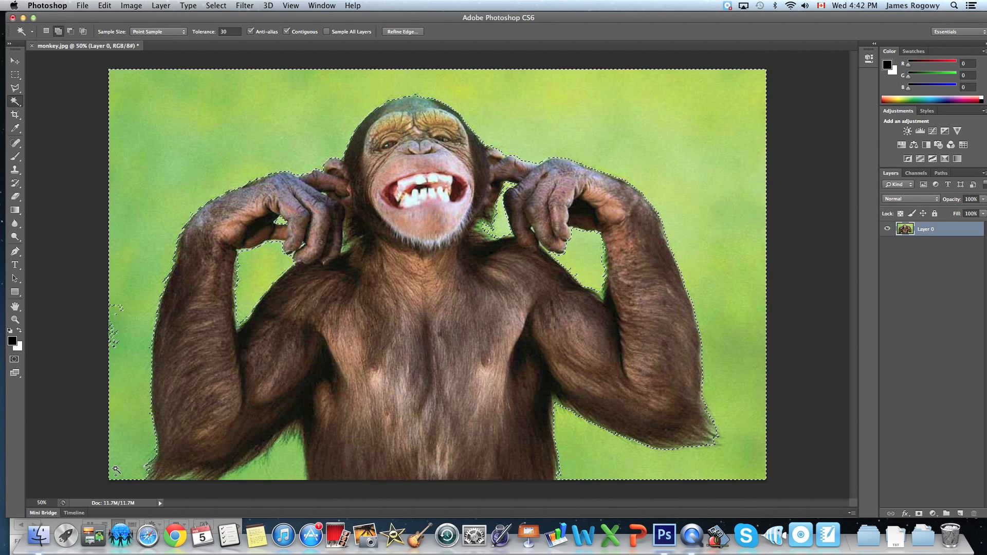
{"action": "left_click", "coordinate": [118, 307]}
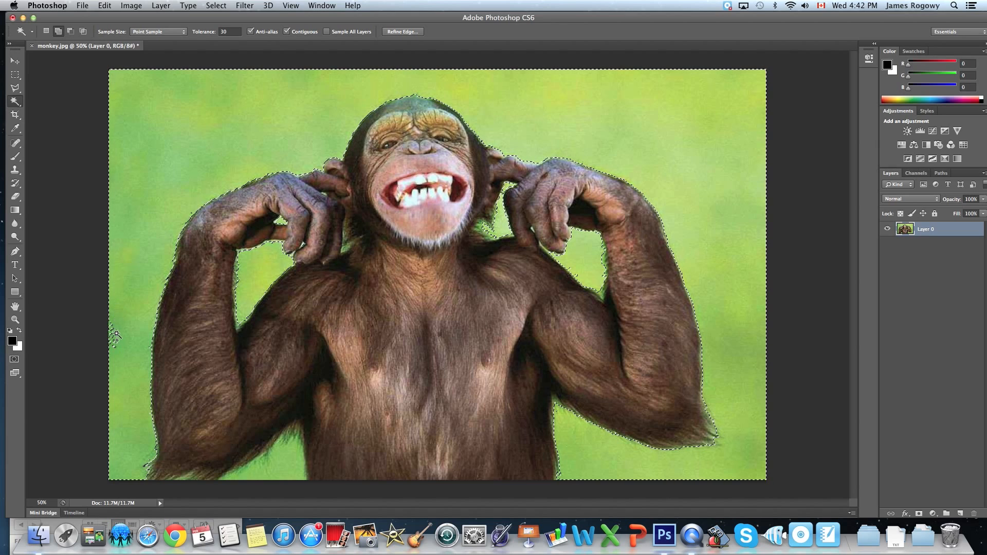
{"action": "left_click", "coordinate": [258, 465]}
Step: Add a layer mask to Layer 0 from the green background selection
{"action": "left_click_drag", "start_coordinate": [983, 513], "coordinate": [982, 389]}
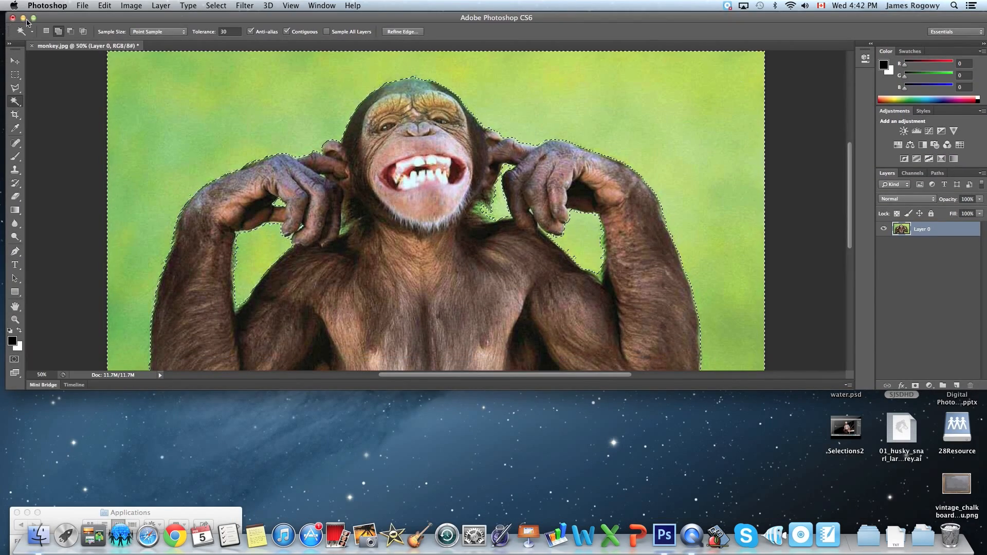
{"action": "left_click", "coordinate": [34, 20]}
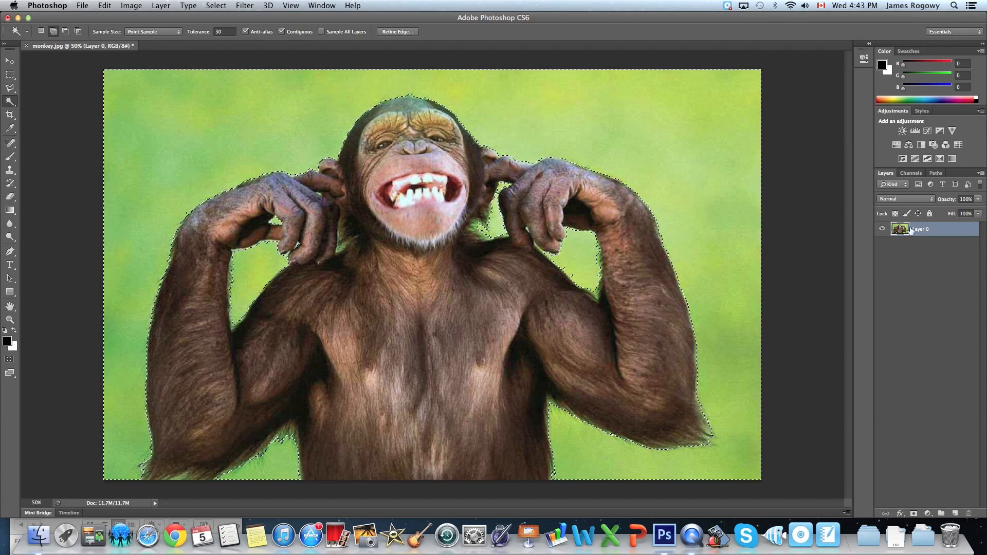
{"action": "left_click", "coordinate": [914, 515]}
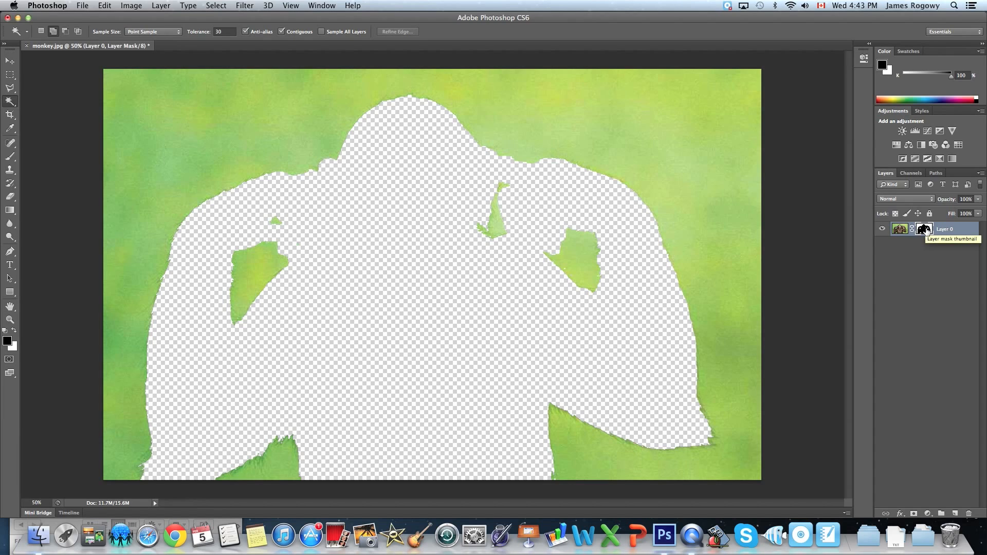
{"action": "left_click", "coordinate": [899, 231]}
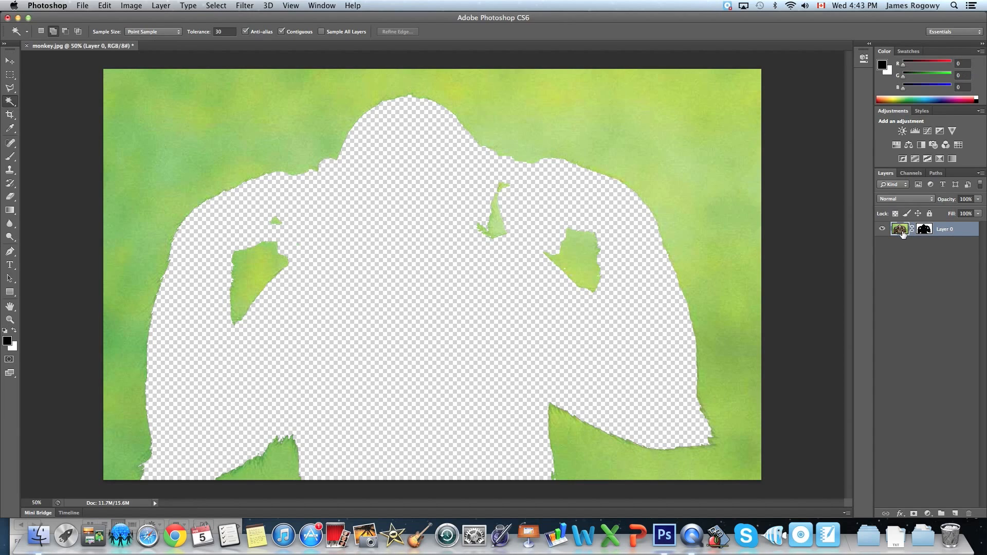
Step: Invert Layer 0's mask to reveal the monkey and hide the green background, and check the mask on its own
{"action": "left_click", "coordinate": [924, 231]}
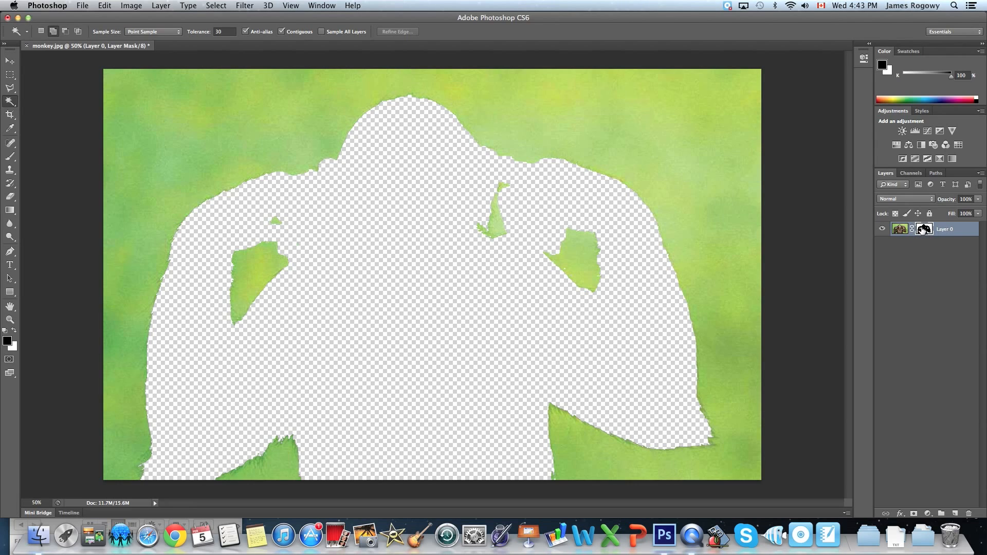
{"action": "left_click", "coordinate": [138, 5]}
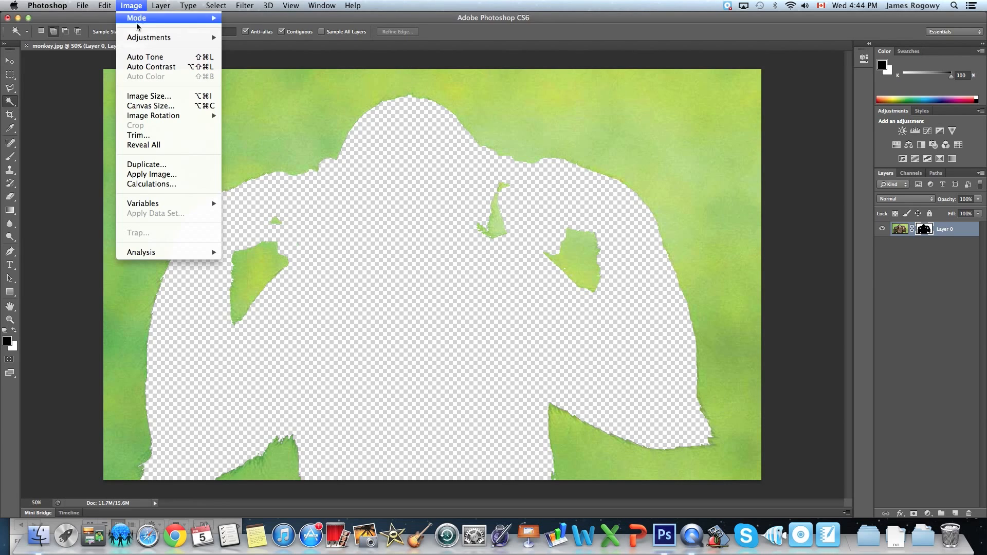
{"action": "mouse_move", "coordinate": [138, 43]}
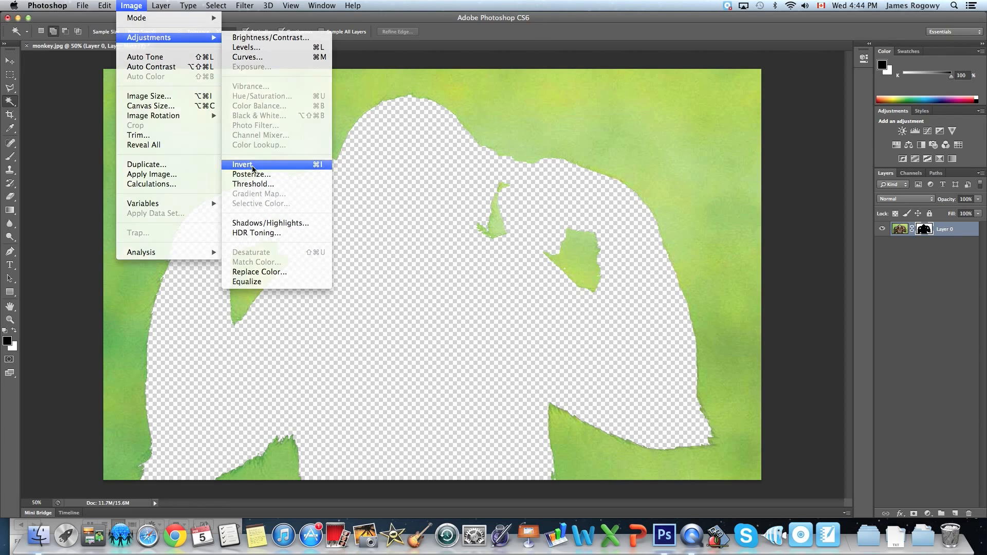
{"action": "left_click", "coordinate": [252, 165]}
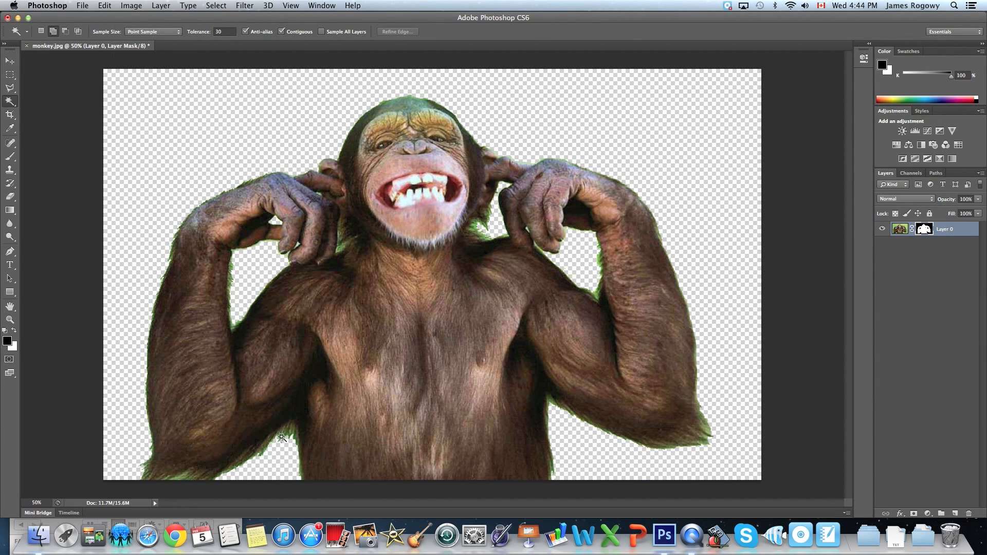
{"action": "left_click", "coordinate": [928, 232], "text": "alt"}
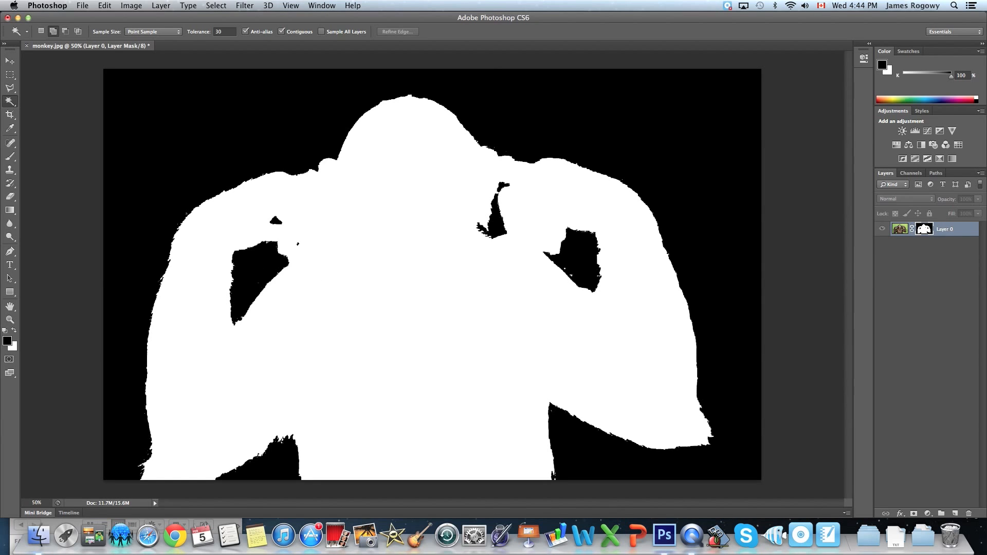
{"action": "left_click", "coordinate": [924, 231], "text": "alt"}
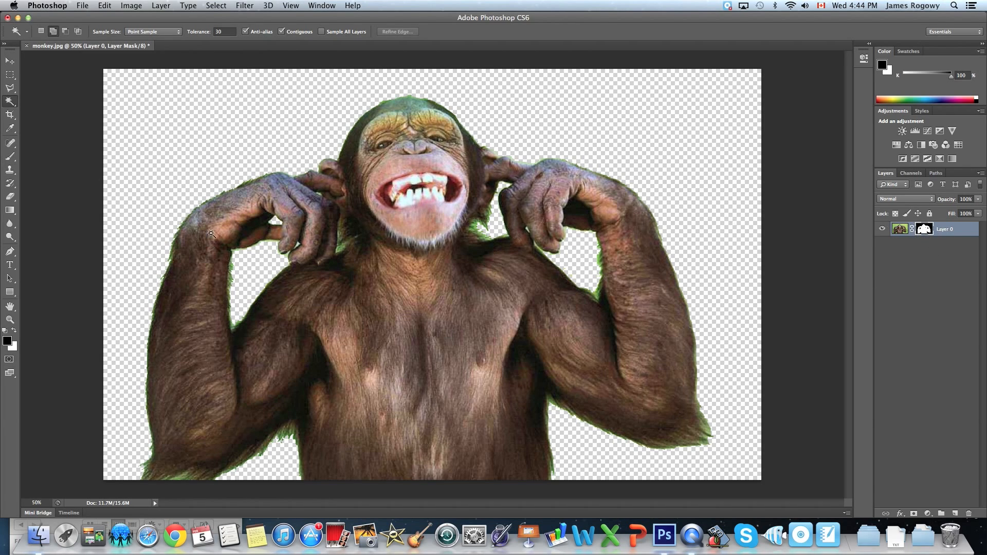
Step: Paint black on the layer mask with the Brush along the top of the monkey's head to hide the green fringe
{"action": "left_click", "coordinate": [9, 158]}
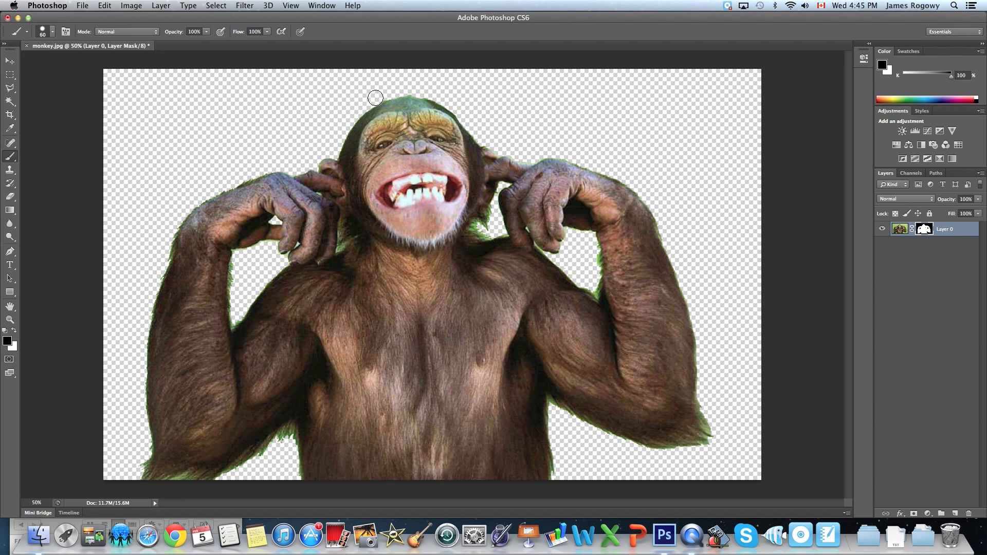
{"action": "mouse_move", "coordinate": [383, 95]}
{"action": "left_mouse_down"}
{"action": "mouse_move", "coordinate": [432, 88]}
{"action": "mouse_move", "coordinate": [456, 101]}
{"action": "left_mouse_up"}
Step: Try hiding strips of the chest and shoulder with black on the mask, restoring them by undoing and by painting white
{"action": "left_click_drag", "start_coordinate": [491, 291], "coordinate": [293, 404]}
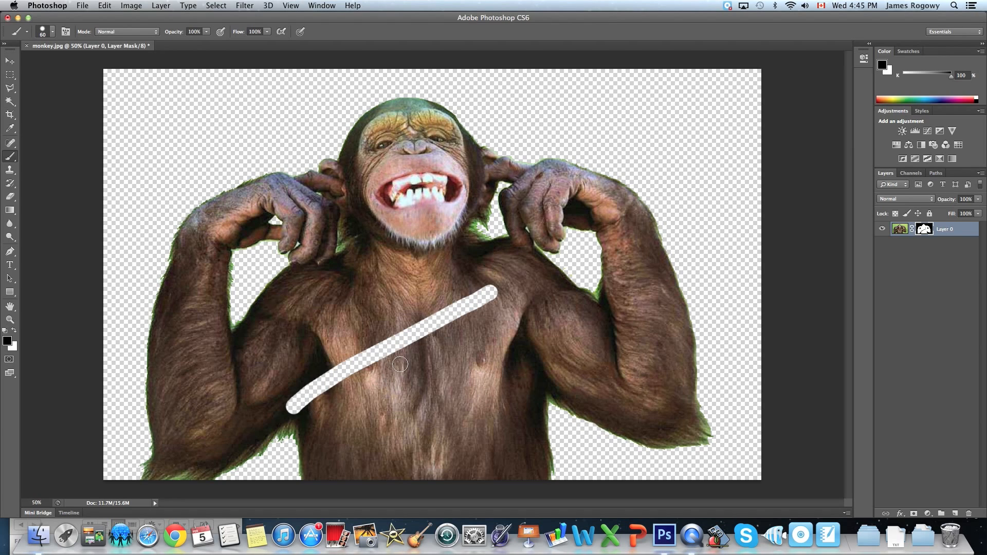
{"action": "key", "text": "super+z"}
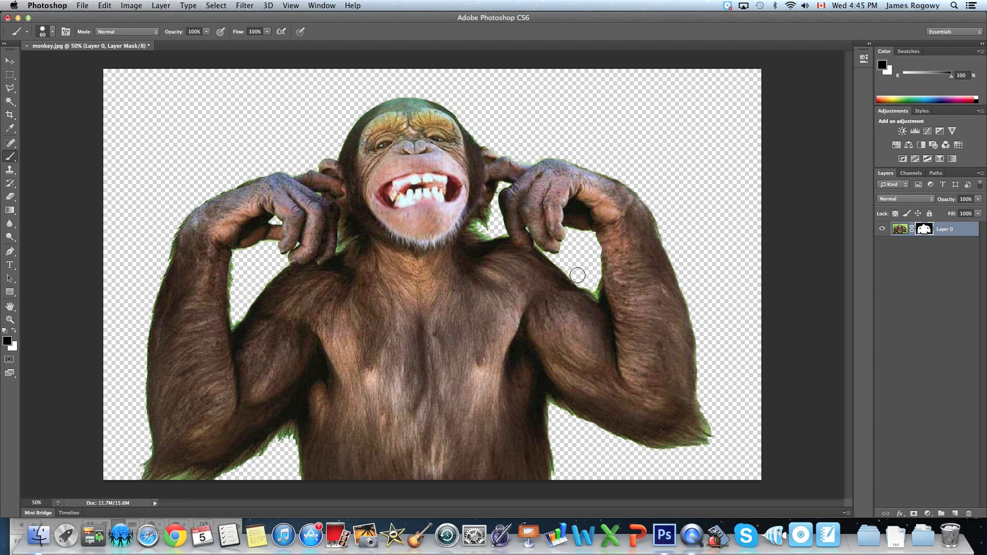
{"action": "left_click_drag", "start_coordinate": [570, 271], "coordinate": [510, 313]}
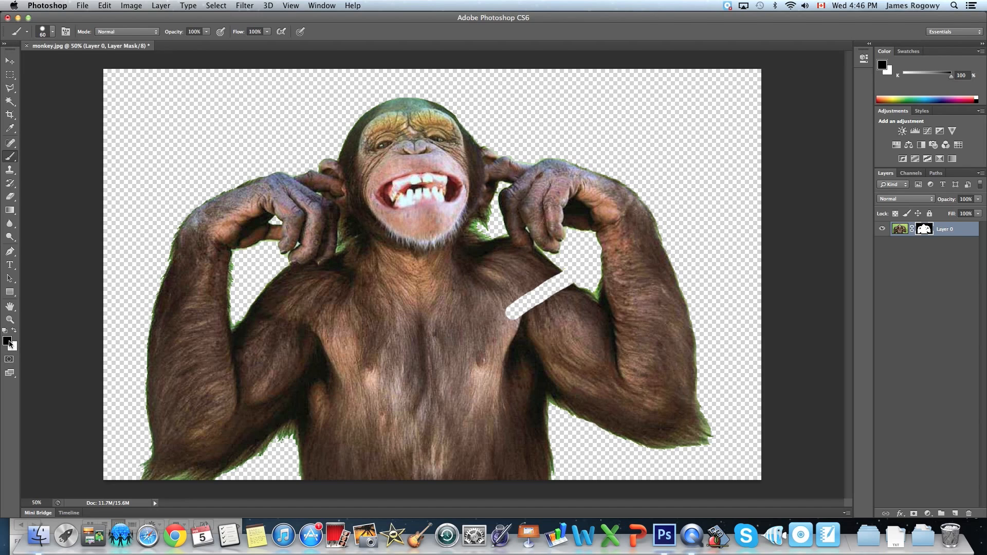
{"action": "key", "text": "x"}
{"action": "mouse_move", "coordinate": [495, 303]}
{"action": "left_mouse_down"}
{"action": "mouse_move", "coordinate": [528, 325]}
{"action": "mouse_move", "coordinate": [507, 302]}
{"action": "mouse_move", "coordinate": [541, 315]}
{"action": "mouse_move", "coordinate": [512, 296]}
{"action": "mouse_move", "coordinate": [550, 303]}
{"action": "mouse_move", "coordinate": [524, 289]}
{"action": "mouse_move", "coordinate": [557, 299]}
{"action": "mouse_move", "coordinate": [552, 278]}
{"action": "left_mouse_up"}
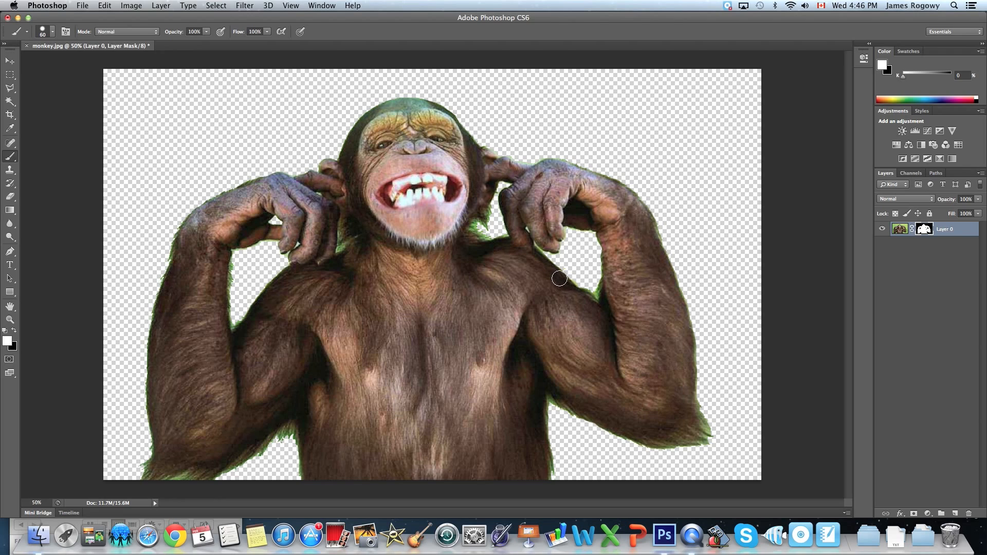
{"action": "key", "text": "x"}
Step: Reduce the brush to 30 px and paint black on the mask over the green fringe between the monkey's neck and raised hand
{"action": "key", "text": "bracketleft"}
{"action": "mouse_move", "coordinate": [483, 233]}
{"action": "left_mouse_down"}
{"action": "mouse_move", "coordinate": [476, 224]}
{"action": "mouse_move", "coordinate": [491, 222]}
{"action": "left_mouse_up"}
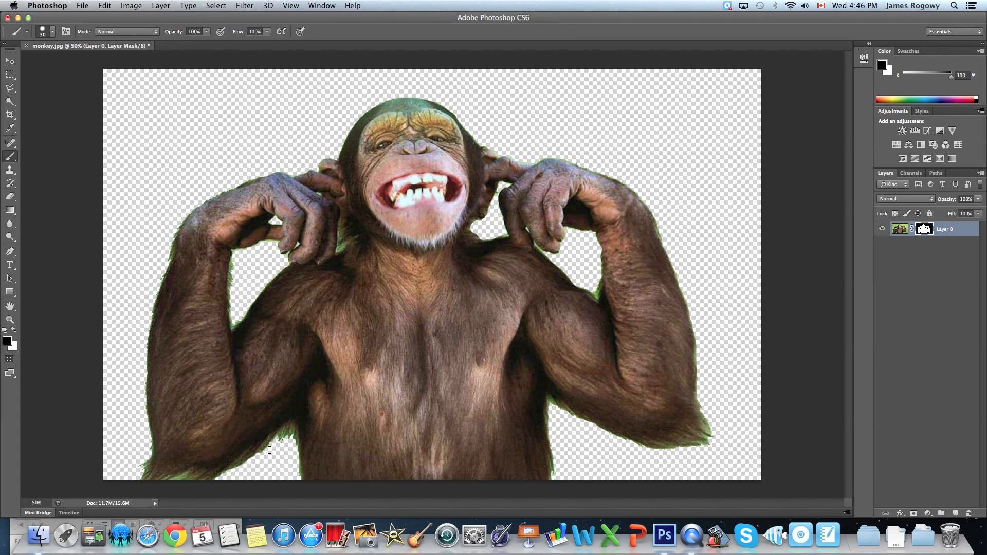
{"action": "left_click", "coordinate": [10, 61]}
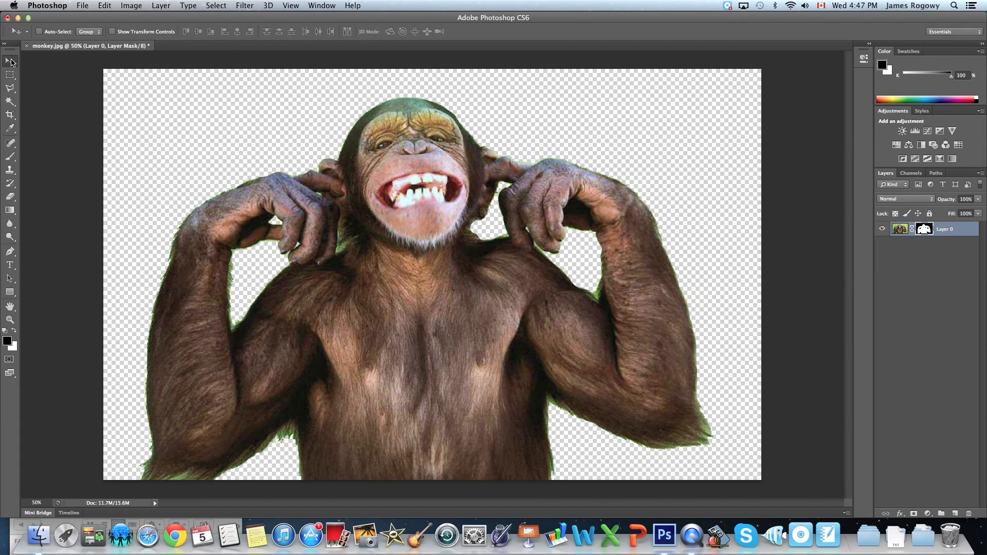
Step: Open jungle.jpg from the WED TUTORIALS folder in Photoshop alongside monkey.jpg and fit the image to the screen
{"action": "left_click_drag", "start_coordinate": [219, 18], "coordinate": [273, 245]}
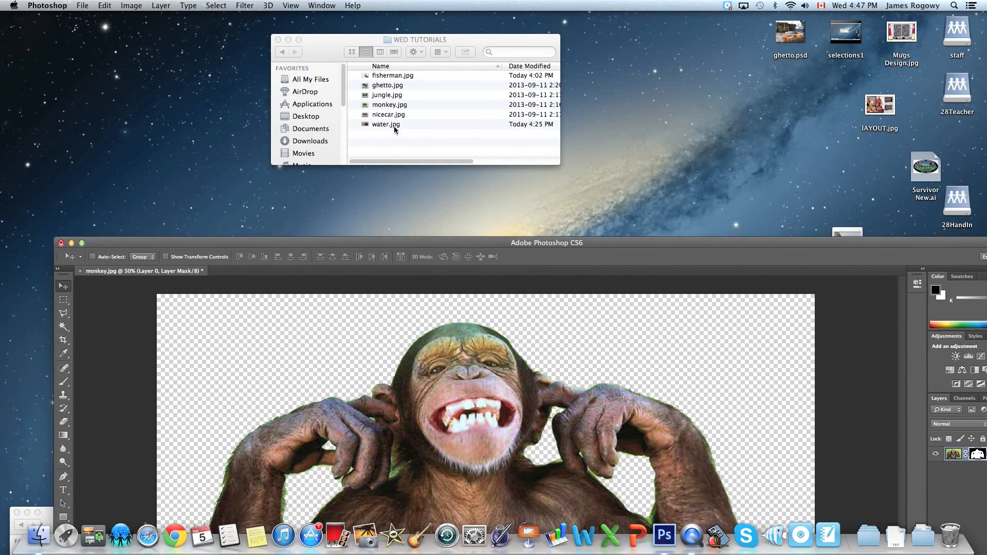
{"action": "left_click_drag", "start_coordinate": [376, 98], "coordinate": [664, 535]}
{"action": "left_click_drag", "start_coordinate": [376, 243], "coordinate": [309, 18]}
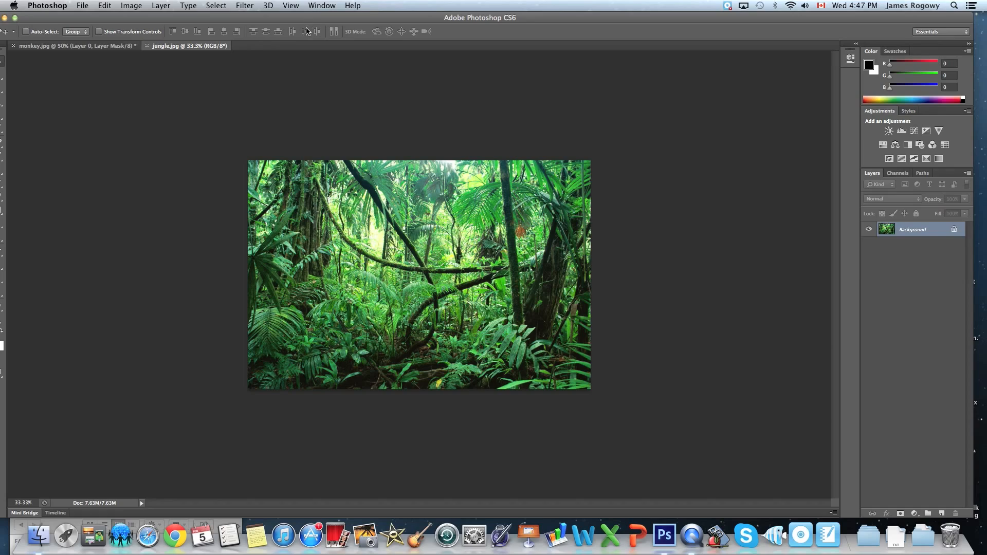
{"action": "key", "text": "super+0"}
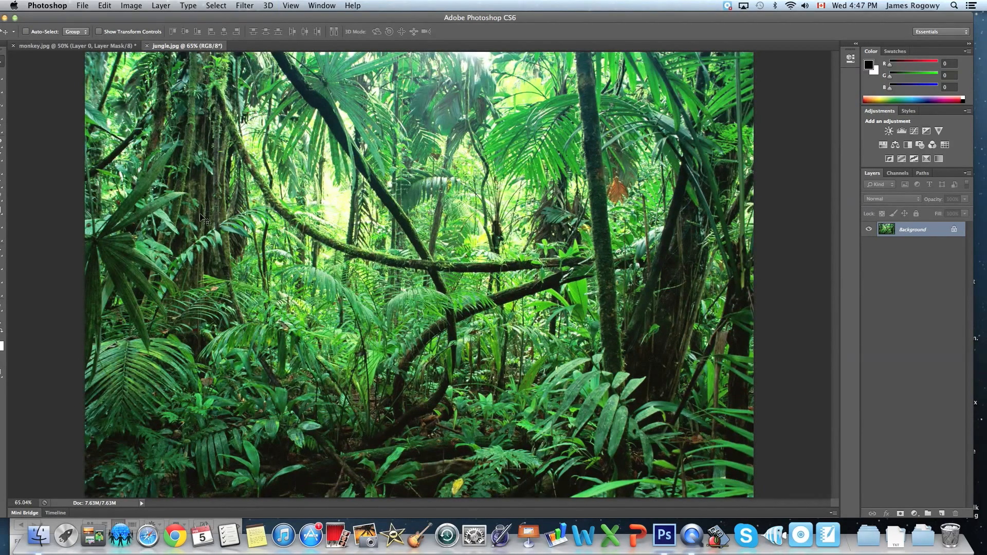
Step: Copy the masked monkey layer from monkey.jpg into jungle.jpg and place it toward the lower right of the jungle
{"action": "left_click", "coordinate": [85, 47]}
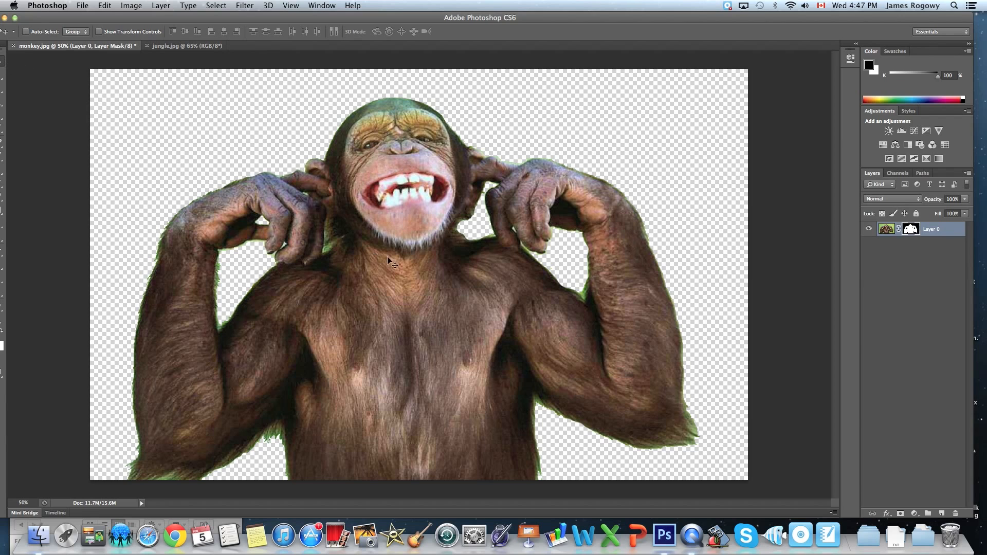
{"action": "left_click_drag", "start_coordinate": [416, 312], "coordinate": [183, 47]}
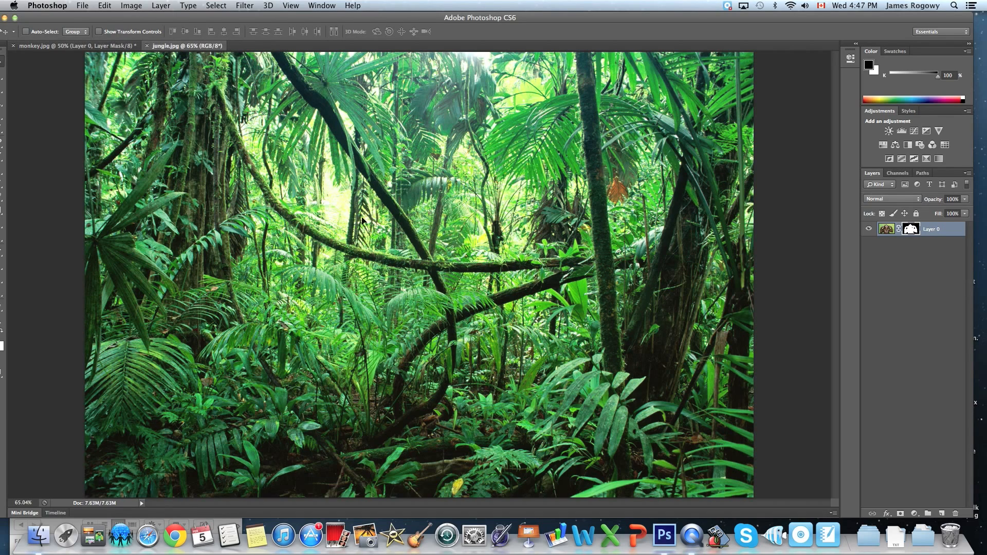
{"action": "left_click_drag", "start_coordinate": [436, 294], "coordinate": [438, 297]}
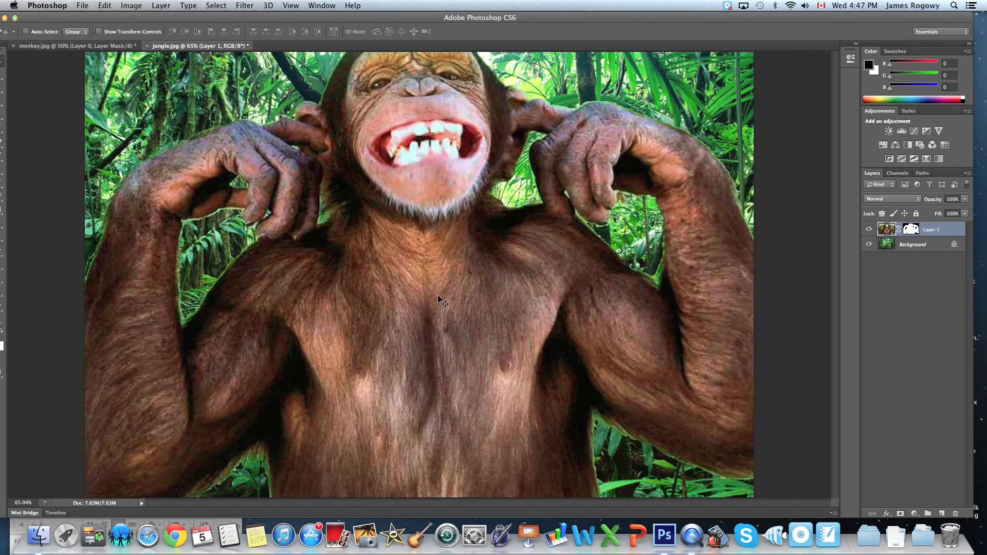
{"action": "left_click_drag", "start_coordinate": [441, 261], "coordinate": [558, 401]}
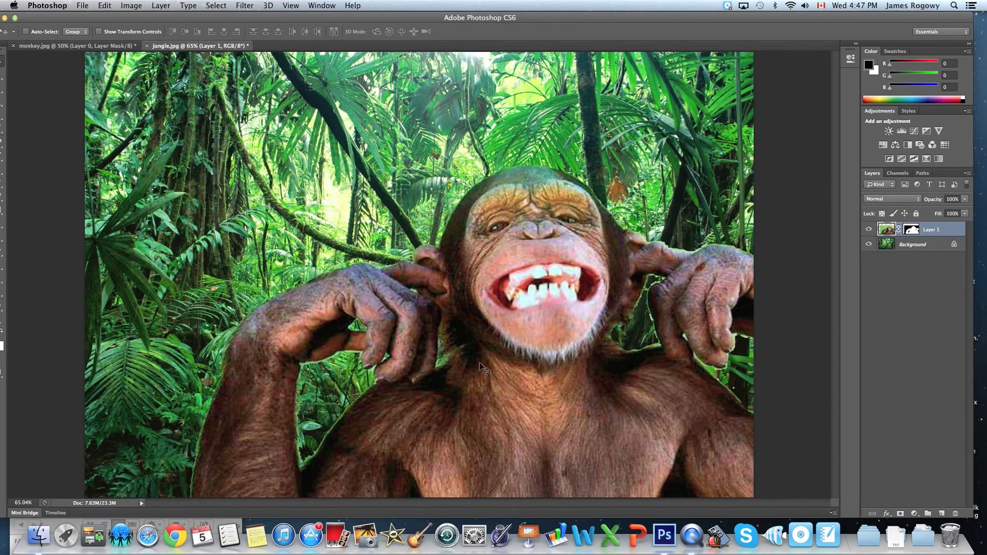
Step: Scale the monkey layer to about 63% with Free Transform and centre it along the bottom edge of the jungle image
{"action": "key", "text": "super+t"}
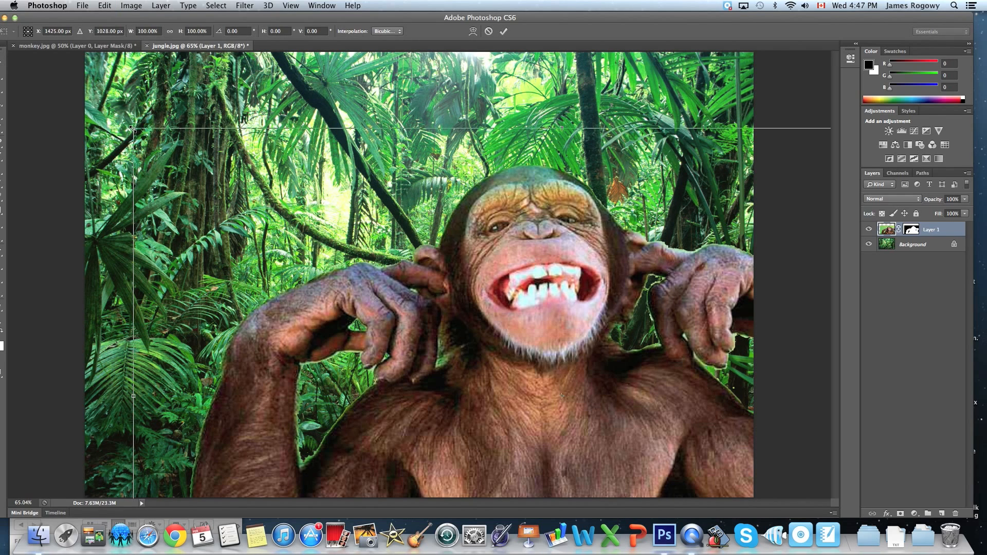
{"action": "left_click_drag", "start_coordinate": [132, 128], "coordinate": [518, 368]}
{"action": "left_click_drag", "start_coordinate": [675, 423], "coordinate": [372, 261]}
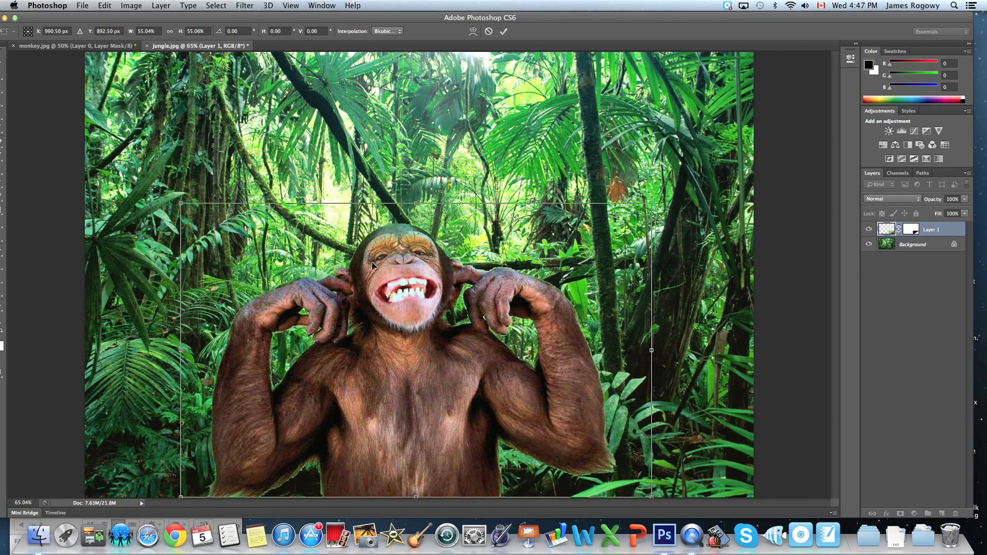
{"action": "left_click_drag", "start_coordinate": [652, 204], "coordinate": [716, 163]}
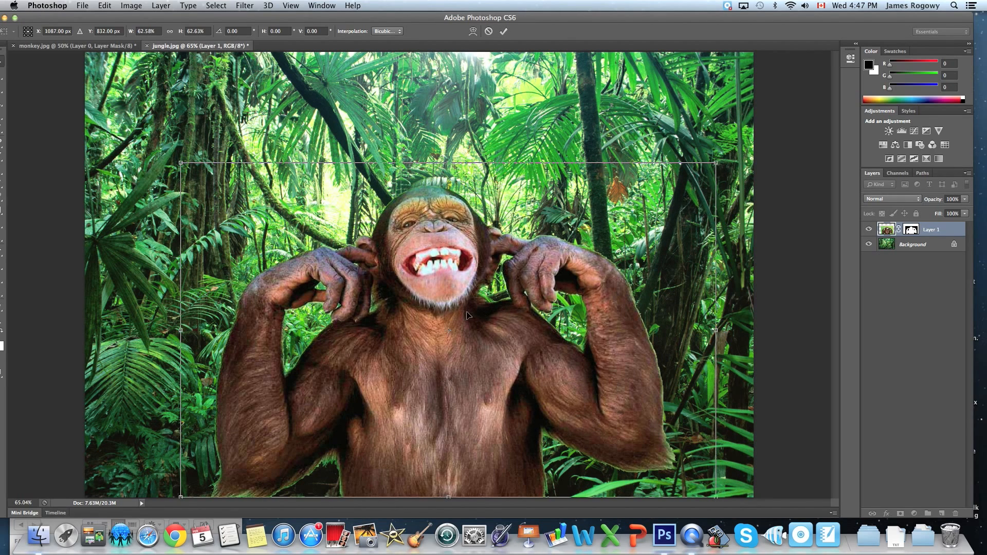
{"action": "key", "text": "Return"}
{"action": "left_click_drag", "start_coordinate": [441, 305], "coordinate": [414, 301]}
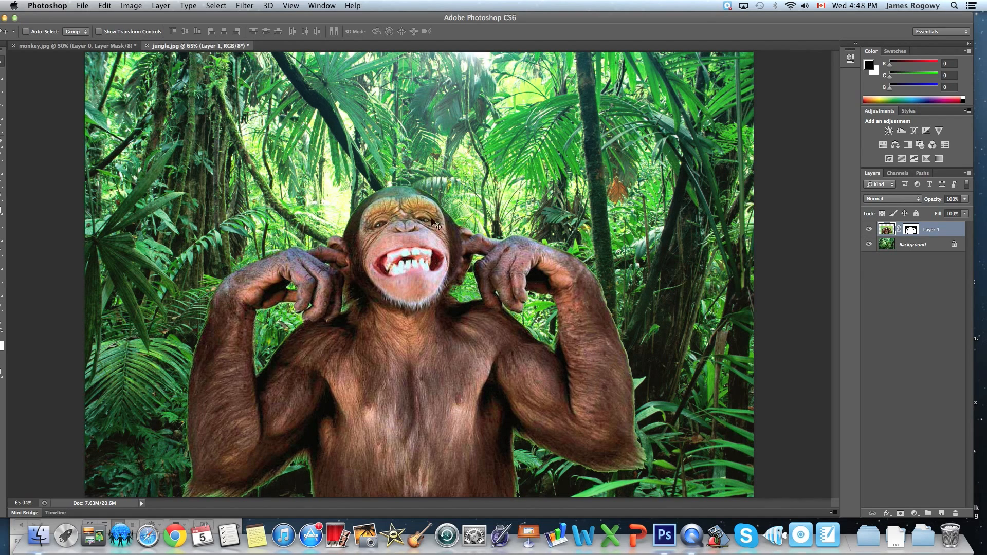
Step: Compare the cutout in monkey.jpg with the monkey placed in the jungle composite
{"action": "left_click", "coordinate": [78, 47]}
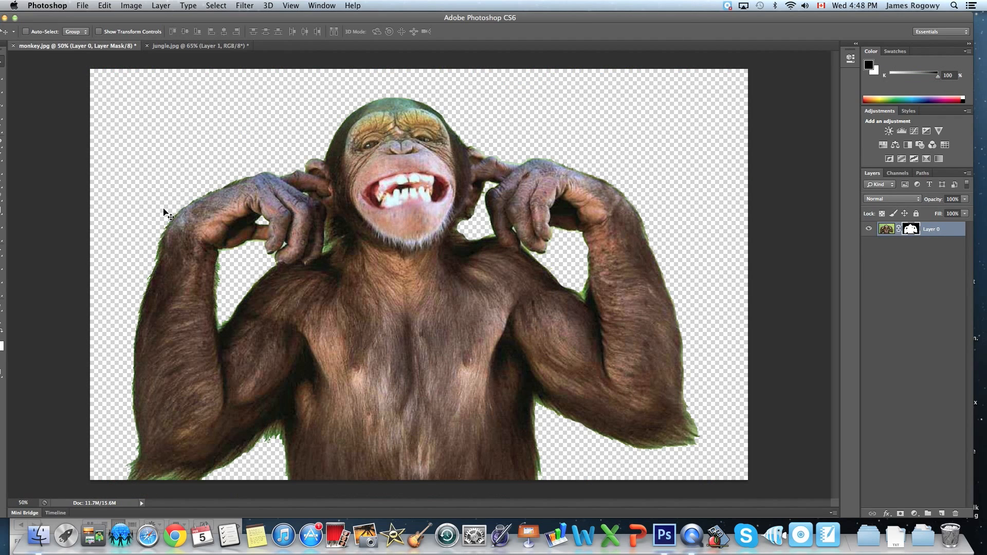
{"action": "left_click", "coordinate": [164, 47]}
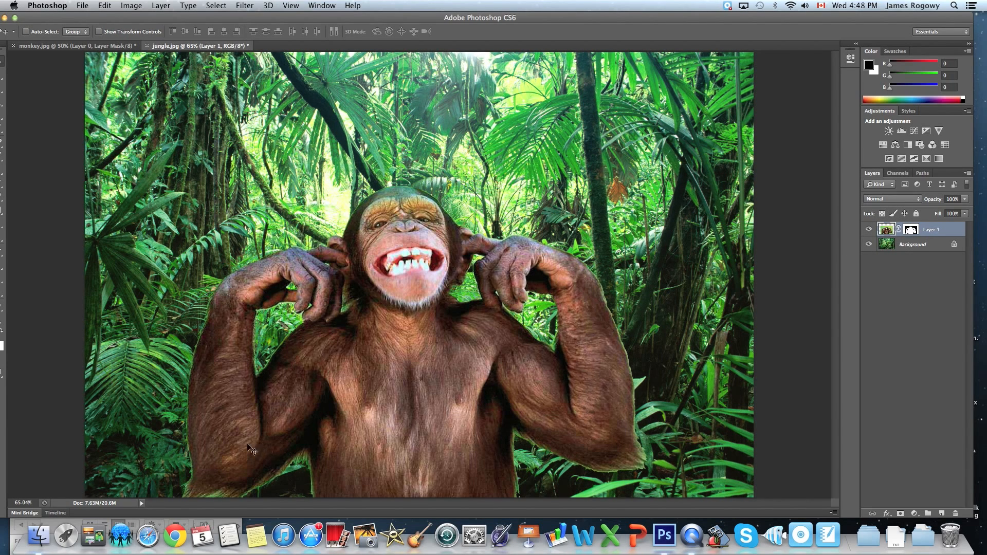
{"action": "left_click_drag", "start_coordinate": [84, 23], "coordinate": [95, 23]}
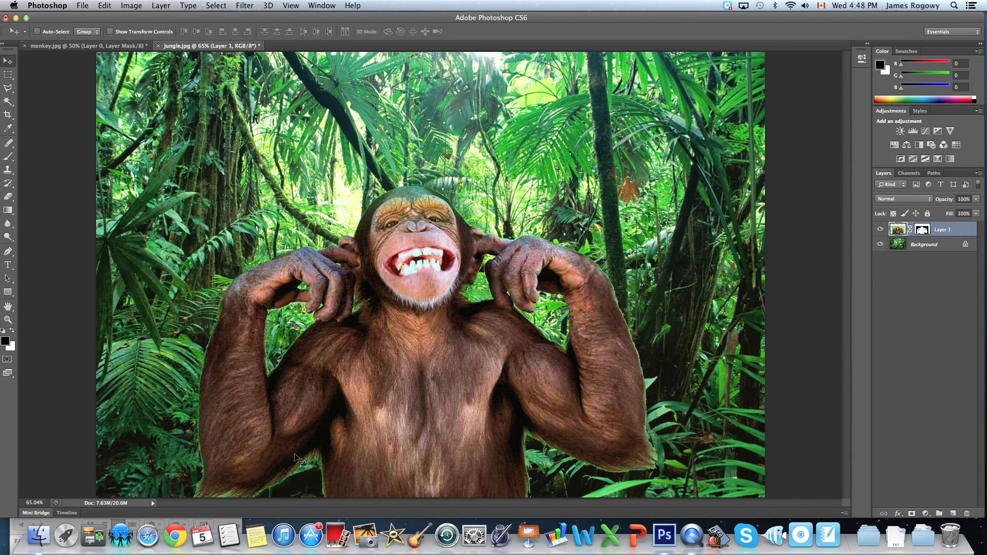
Step: Paint black with the Brush on Layer 1 over the fringes beside the monkey's lower torso, undoing the stroke along the raised forearm
{"action": "left_click", "coordinate": [8, 157]}
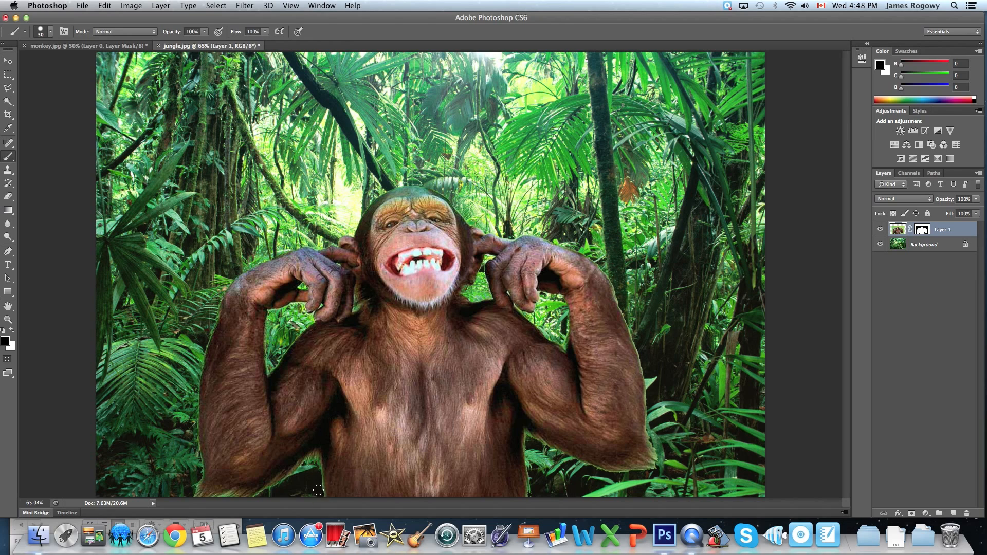
{"action": "left_click_drag", "start_coordinate": [309, 467], "coordinate": [272, 491]}
{"action": "left_click_drag", "start_coordinate": [529, 463], "coordinate": [532, 497]}
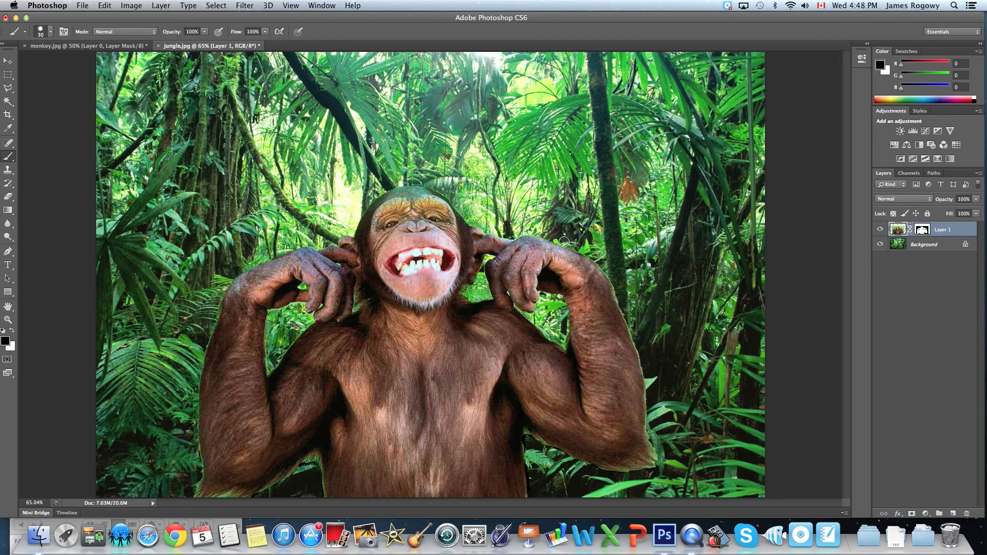
{"action": "mouse_move", "coordinate": [592, 254]}
{"action": "left_mouse_down"}
{"action": "mouse_move", "coordinate": [627, 313]}
{"action": "mouse_move", "coordinate": [633, 307]}
{"action": "left_mouse_up"}
{"action": "key", "text": "super+z"}
Step: Try painting white on Layer 1's mask around the monkey's arm and head to bring back the green background, and undo it
{"action": "left_click", "coordinate": [923, 230]}
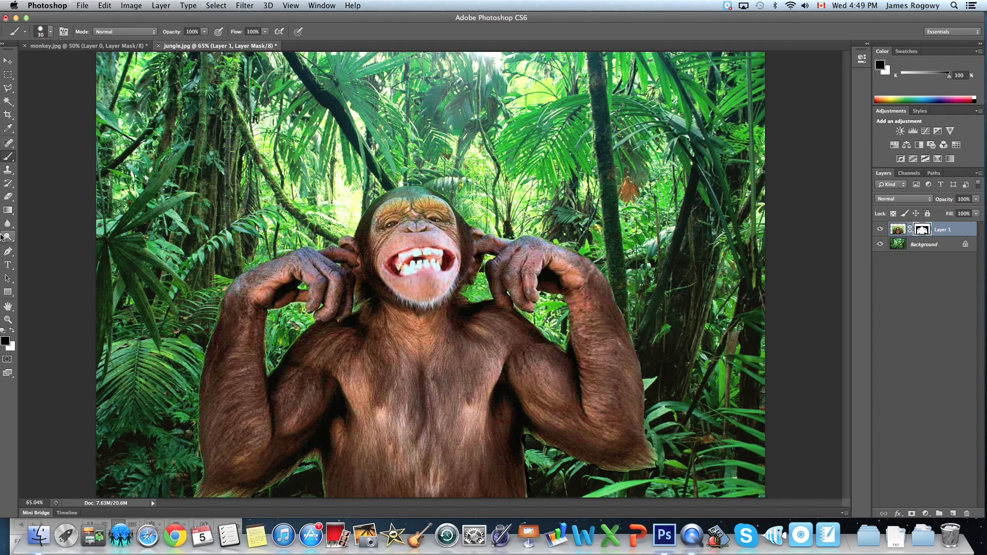
{"action": "key", "text": "x"}
{"action": "mouse_move", "coordinate": [276, 355]}
{"action": "left_mouse_down"}
{"action": "mouse_move", "coordinate": [295, 345]}
{"action": "mouse_move", "coordinate": [238, 359]}
{"action": "mouse_move", "coordinate": [275, 311]}
{"action": "left_mouse_up"}
{"action": "mouse_move", "coordinate": [272, 269]}
{"action": "left_mouse_down"}
{"action": "mouse_move", "coordinate": [370, 135]}
{"action": "mouse_move", "coordinate": [348, 219]}
{"action": "mouse_move", "coordinate": [244, 203]}
{"action": "mouse_move", "coordinate": [477, 188]}
{"action": "mouse_move", "coordinate": [211, 165]}
{"action": "left_mouse_up"}
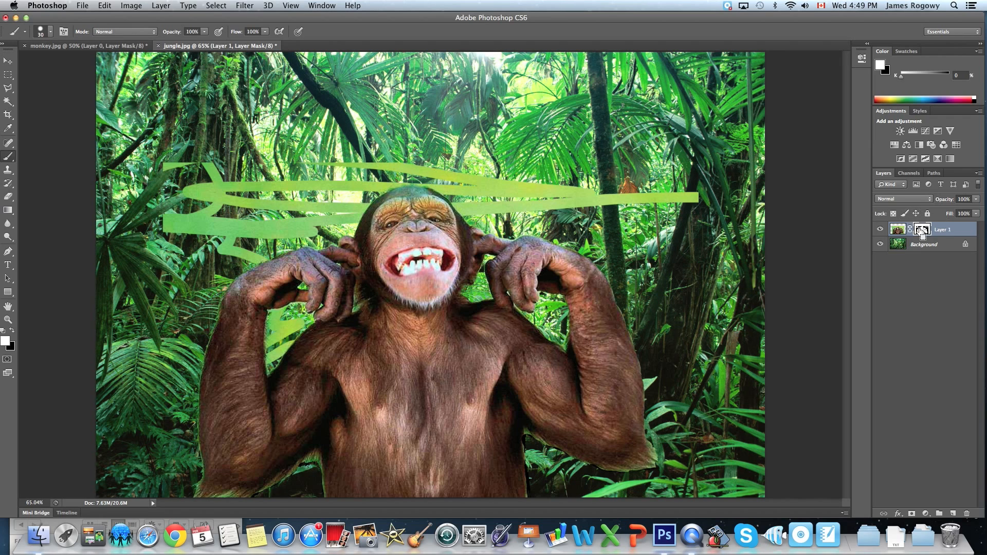
{"action": "key", "text": "super+z"}
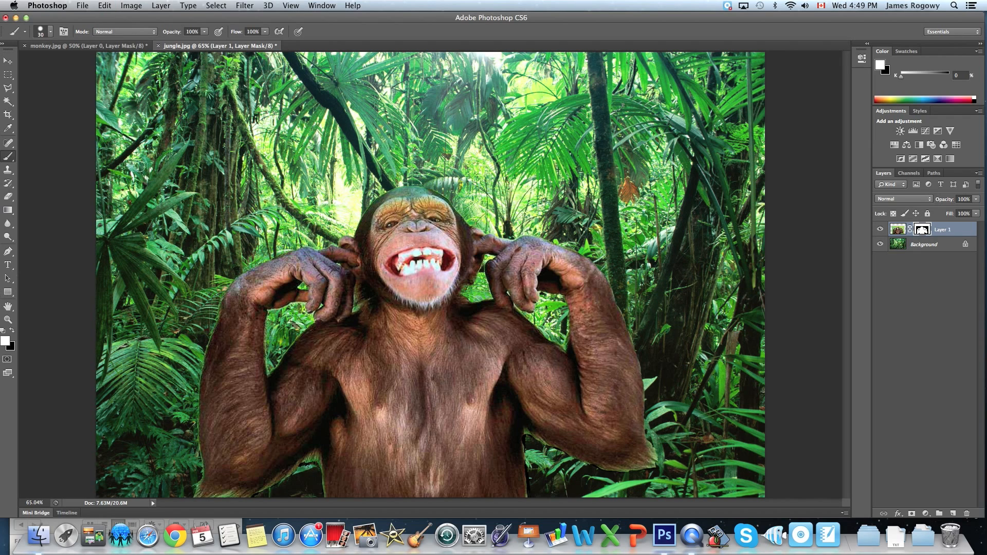
Step: Save the composite to the Desktop as jungle.psd in Photoshop format with layers kept
{"action": "left_click", "coordinate": [82, 6]}
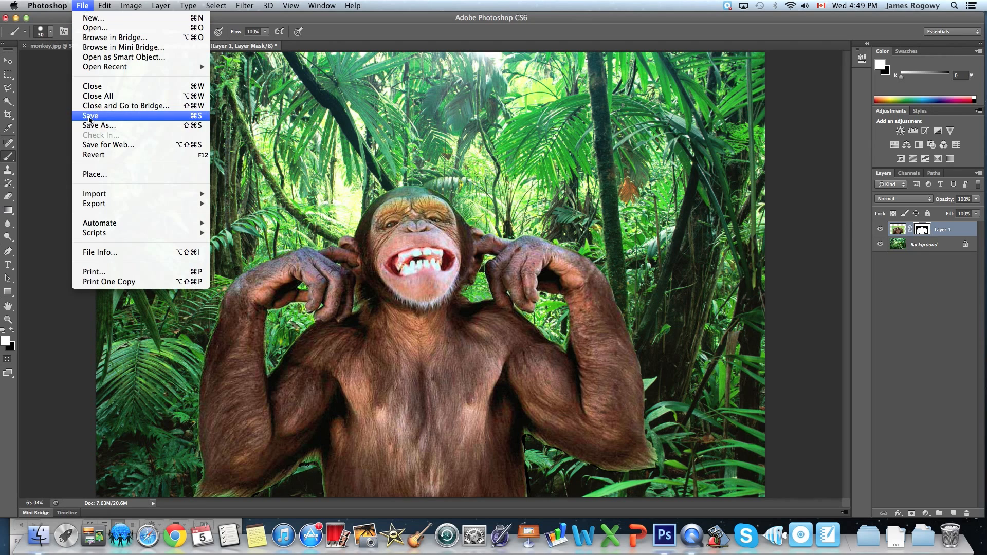
{"action": "left_click", "coordinate": [90, 125]}
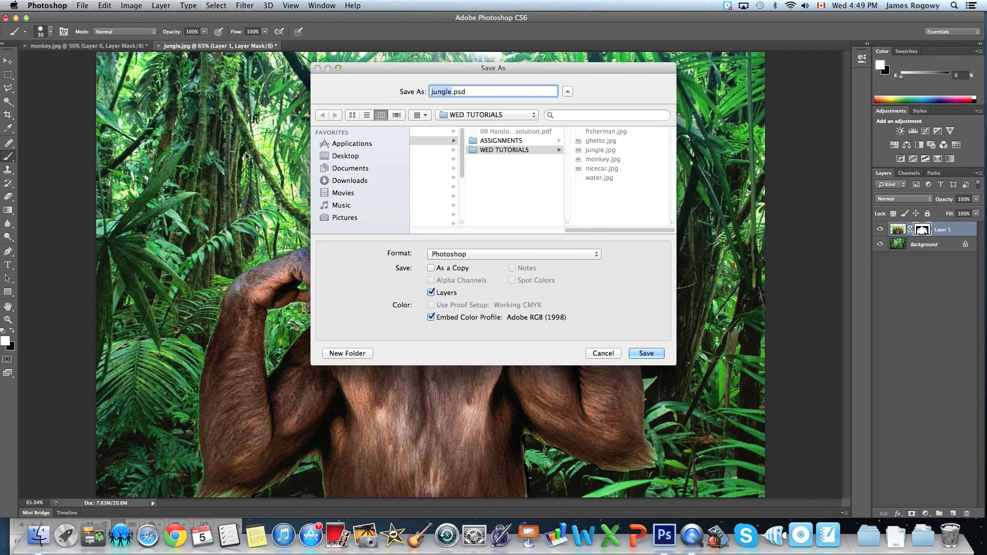
{"action": "left_click", "coordinate": [346, 156]}
{"action": "left_click", "coordinate": [648, 355]}
{"action": "left_click", "coordinate": [526, 226]}
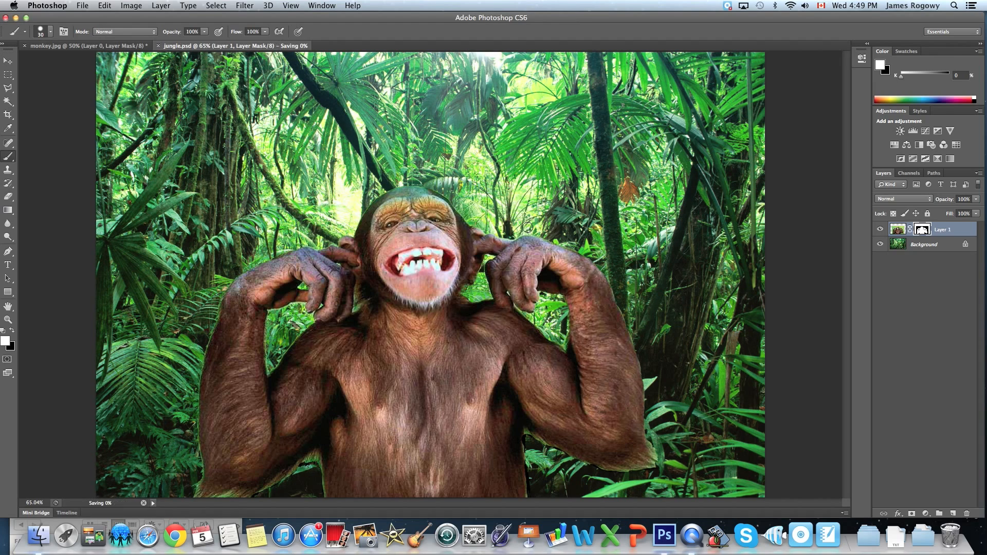